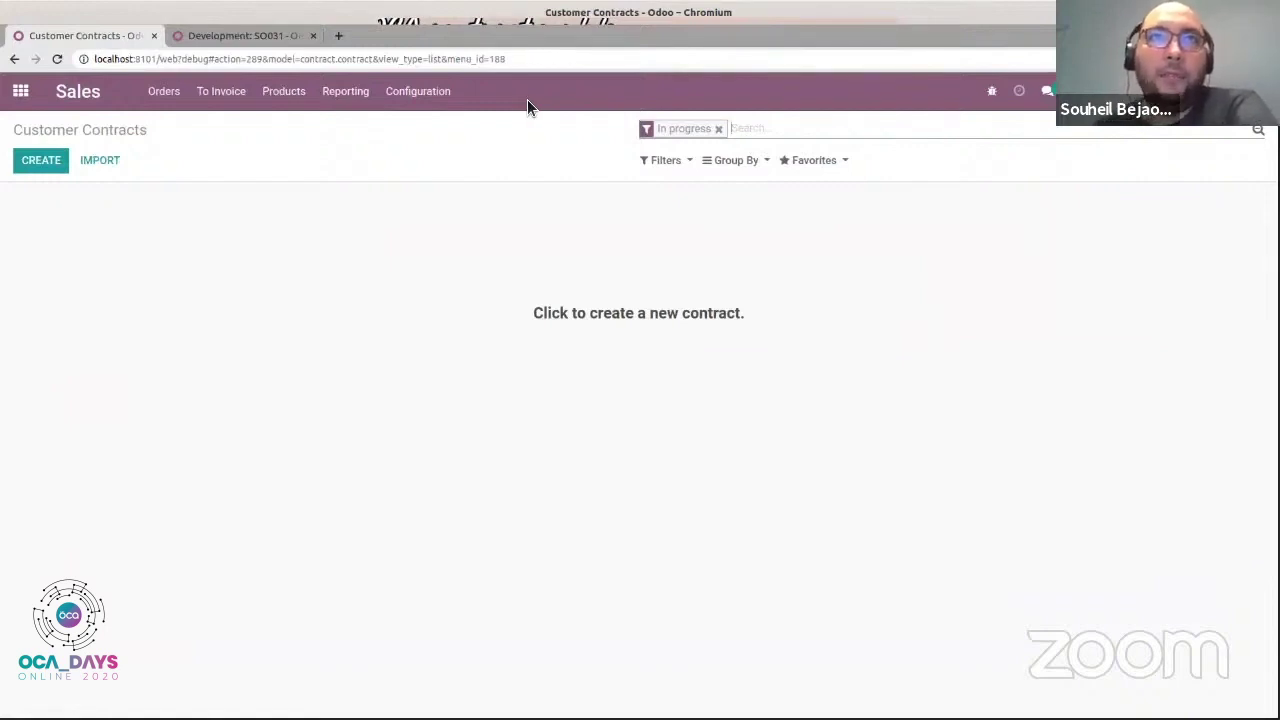
Create a product named "backup" with product type Service and mark it as a contract.
click(263, 100)
click(277, 125)
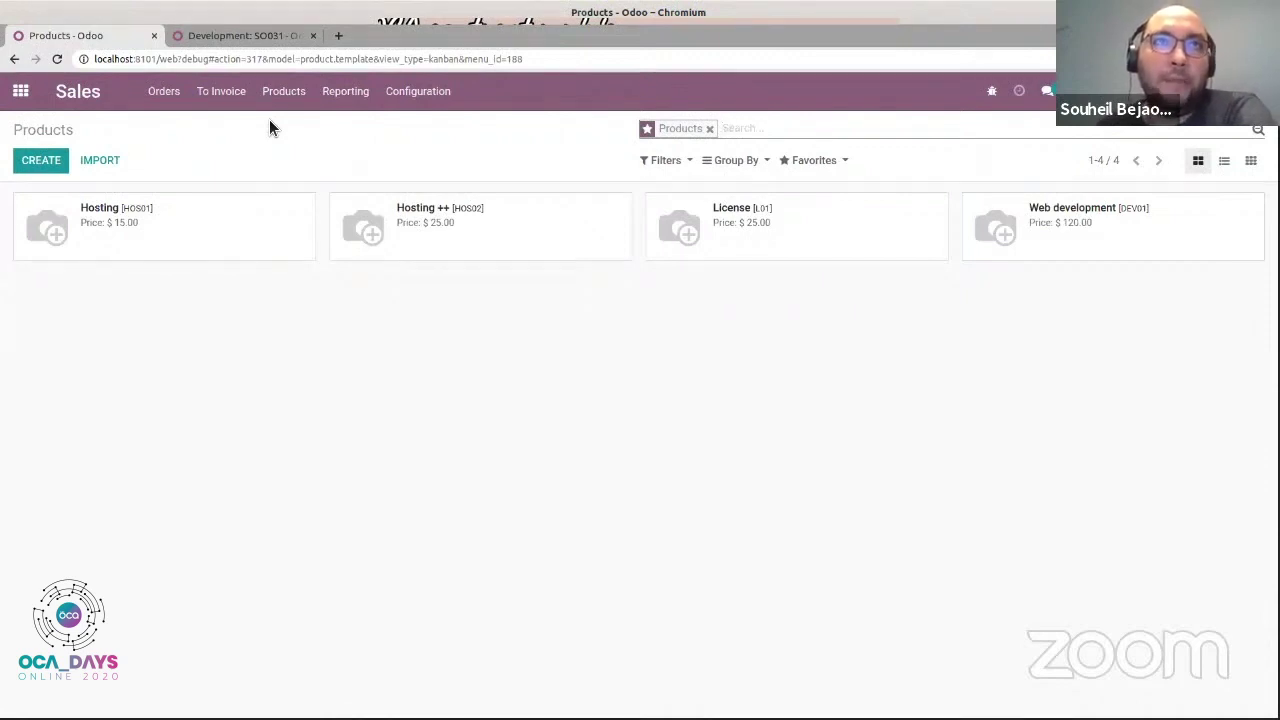
click(40, 161)
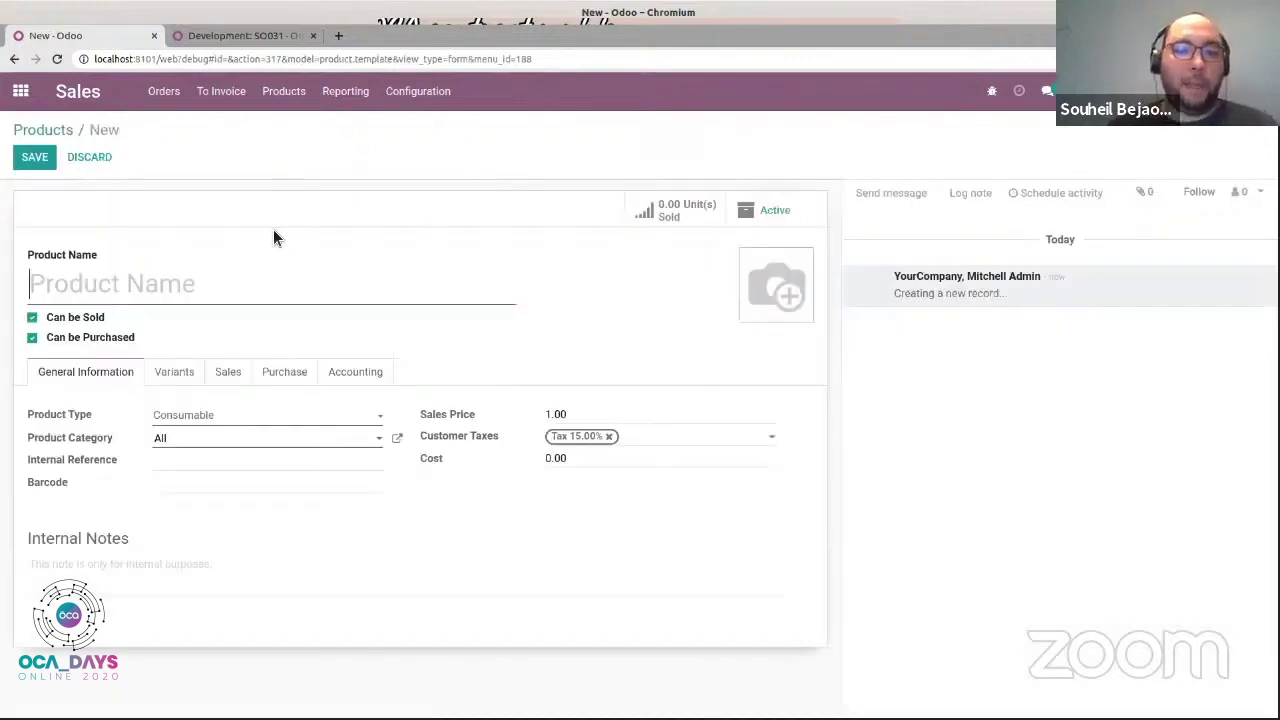
text(backup)
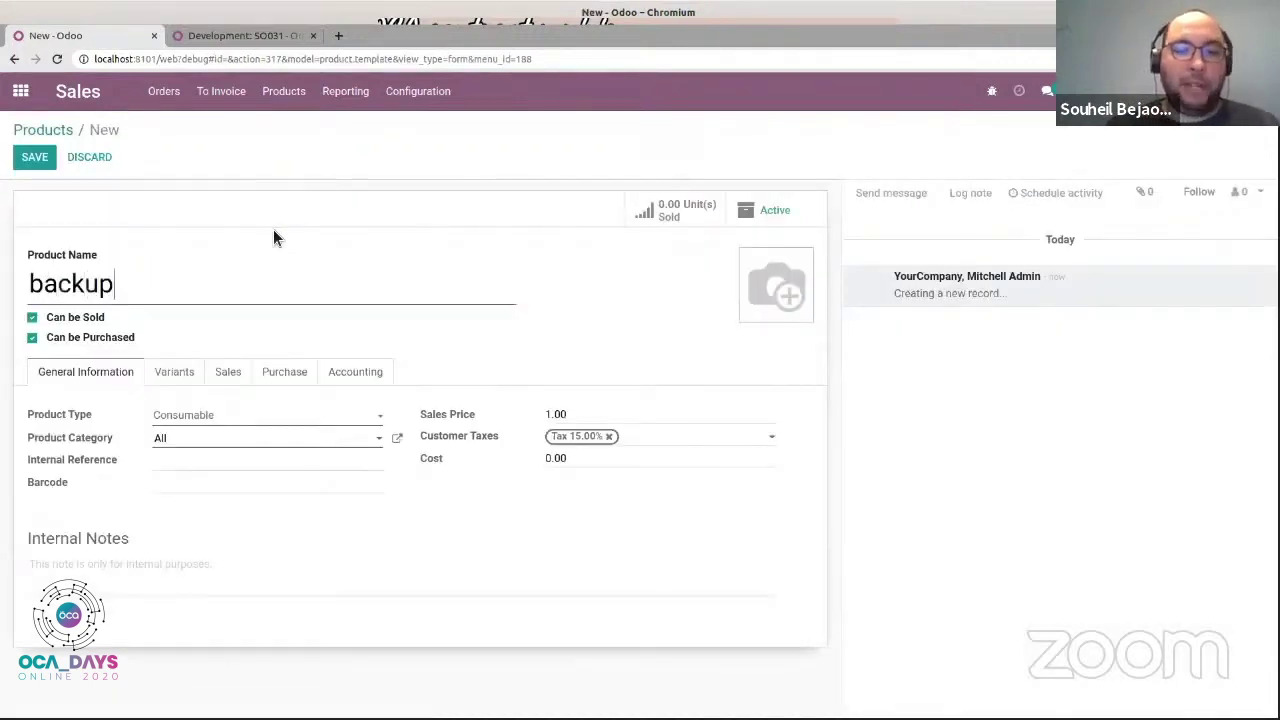
click(290, 418)
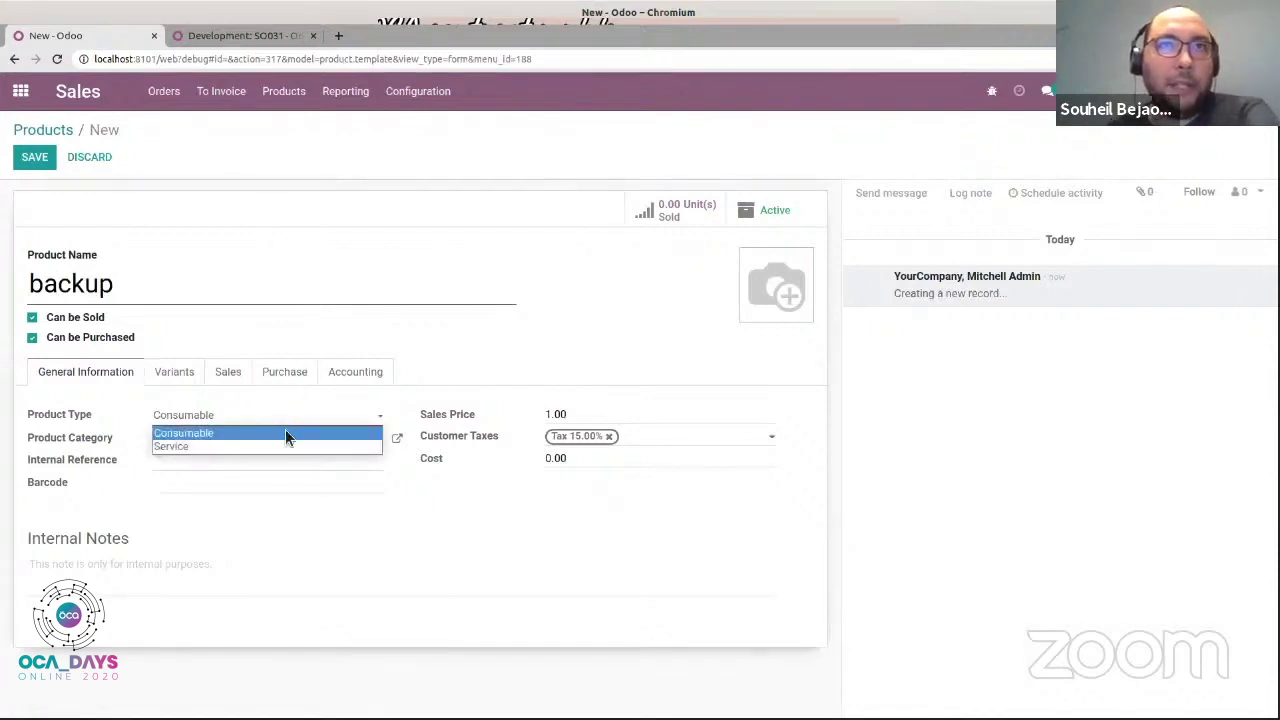
click(263, 446)
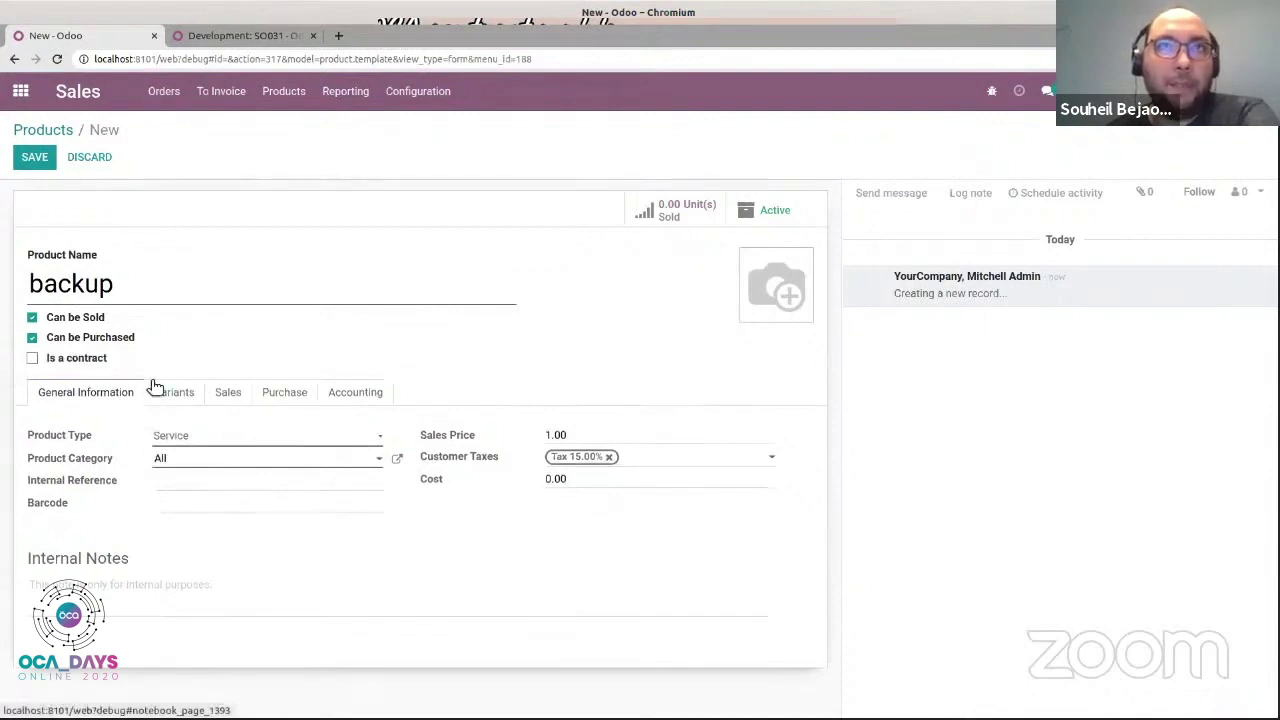
click(86, 363)
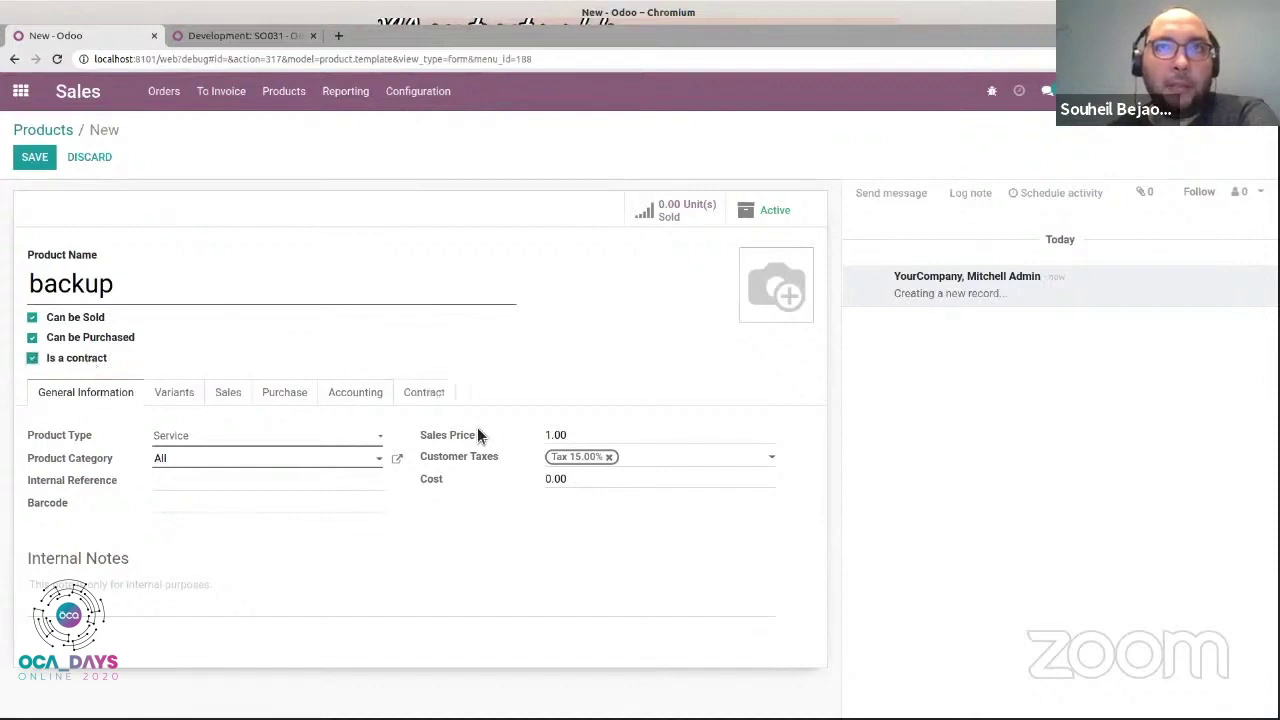
In the product's contract settings, choose the Hosting contract template and set the default quantity to 12.
click(425, 394)
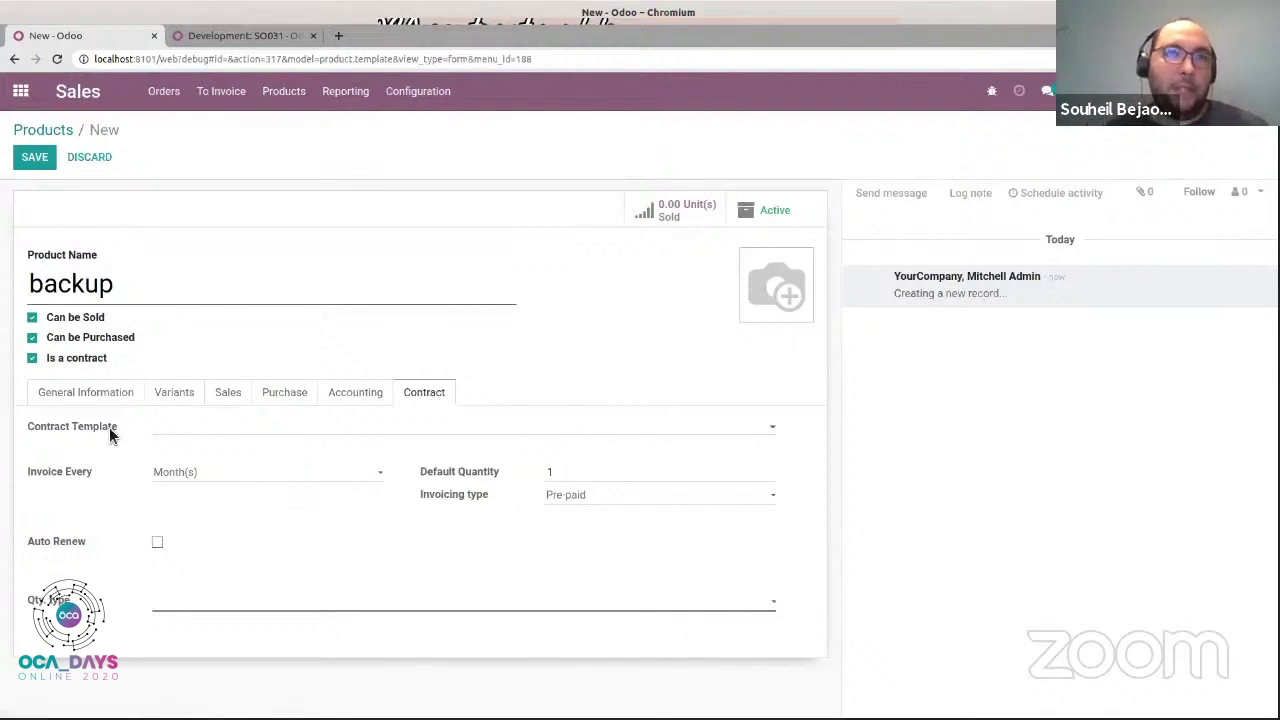
mouse_move(111, 427)
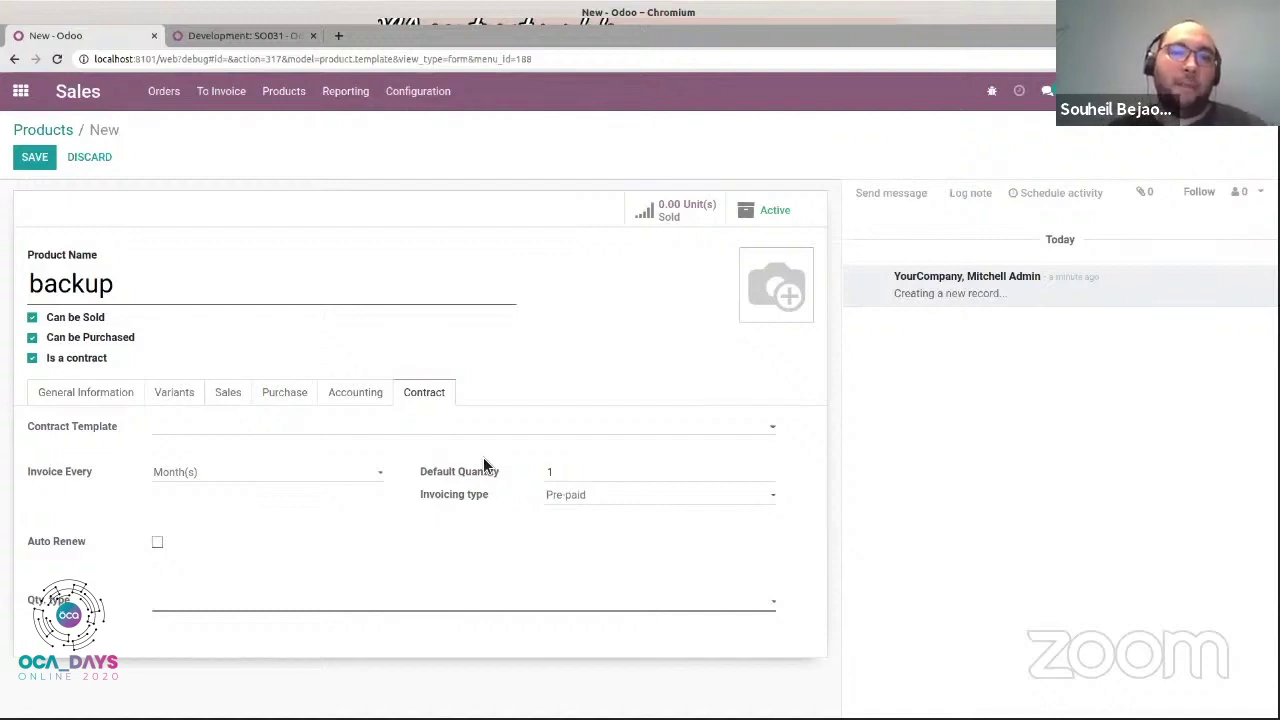
click(195, 436)
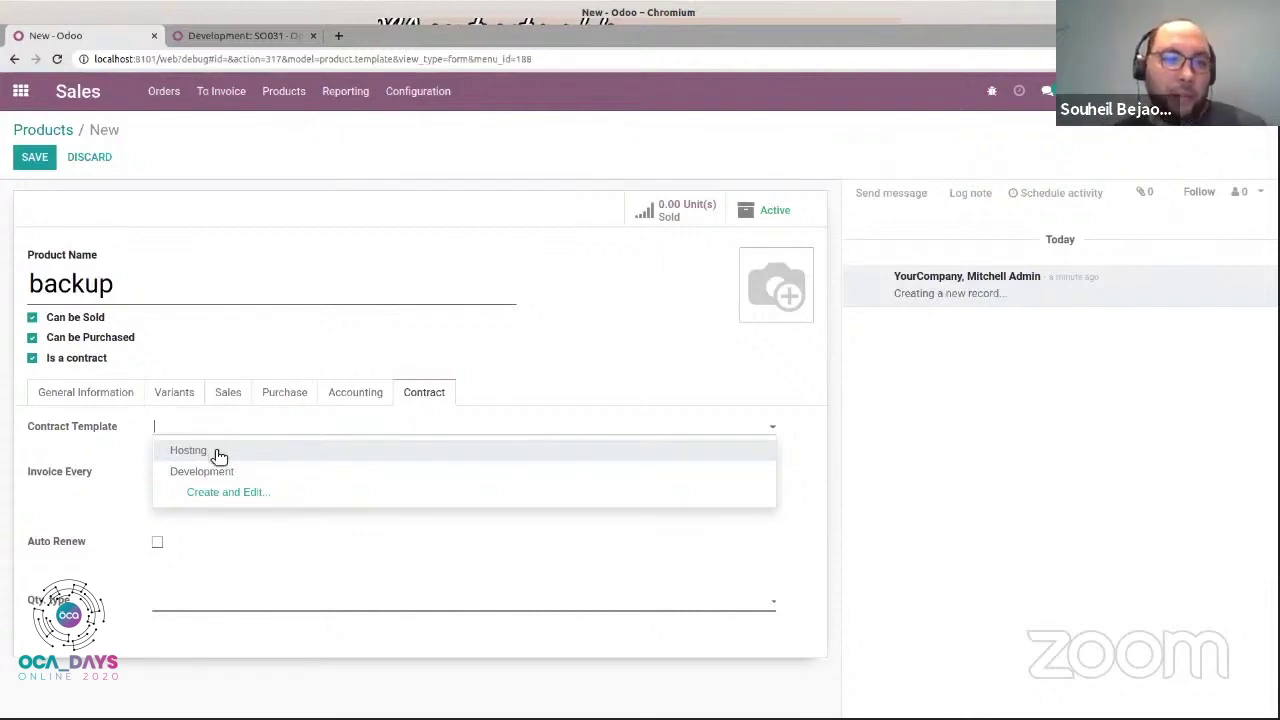
click(217, 452)
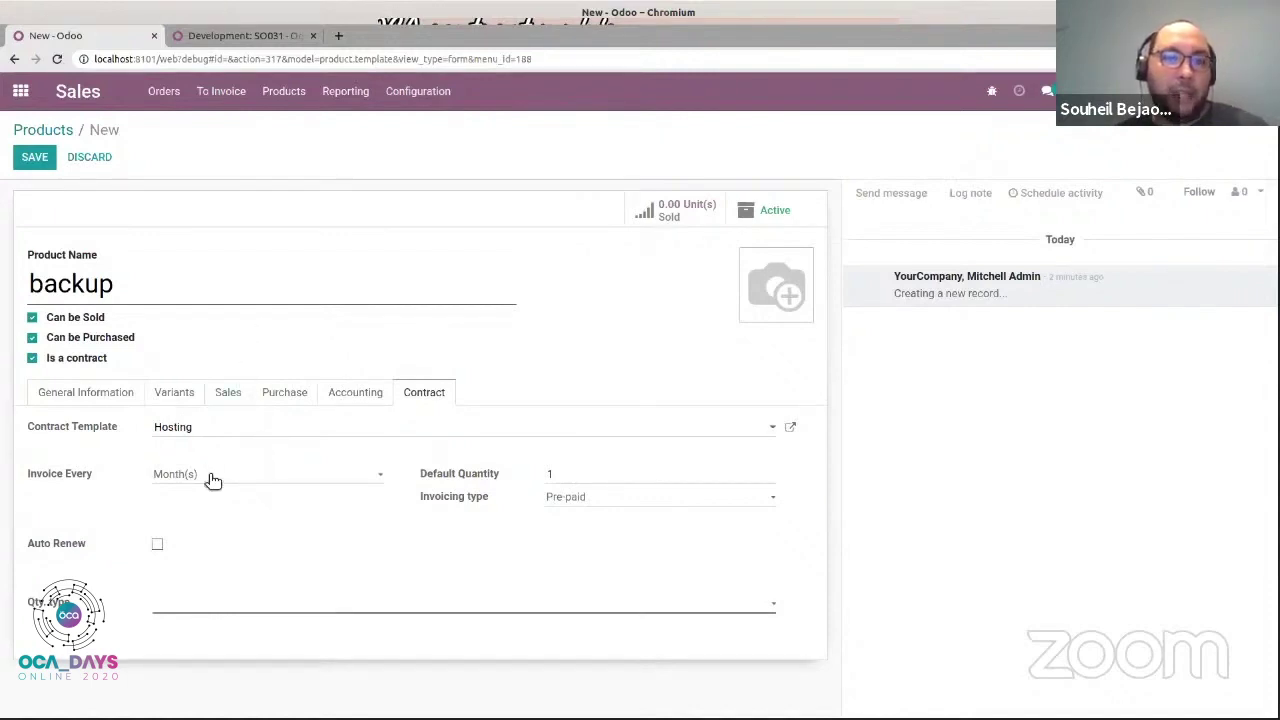
click(570, 481)
text(2)
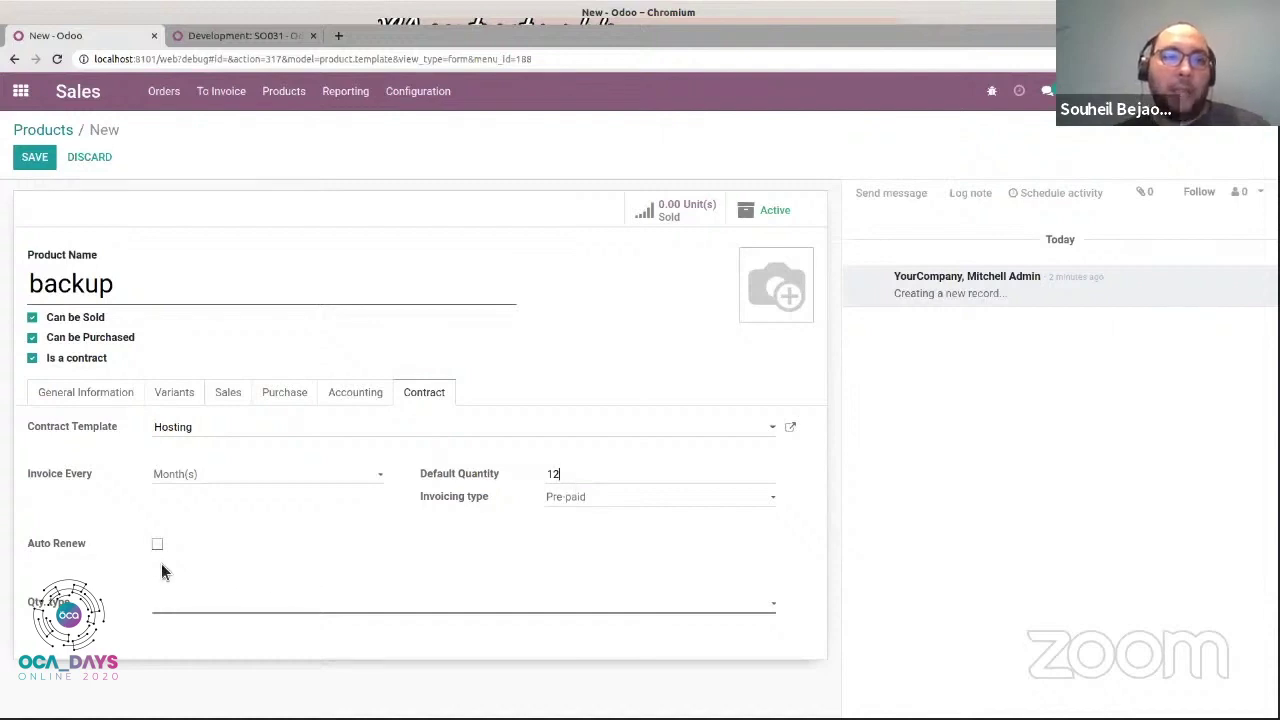
Enable Auto Renew in the backup product's contract settings.
mouse_move(59, 543)
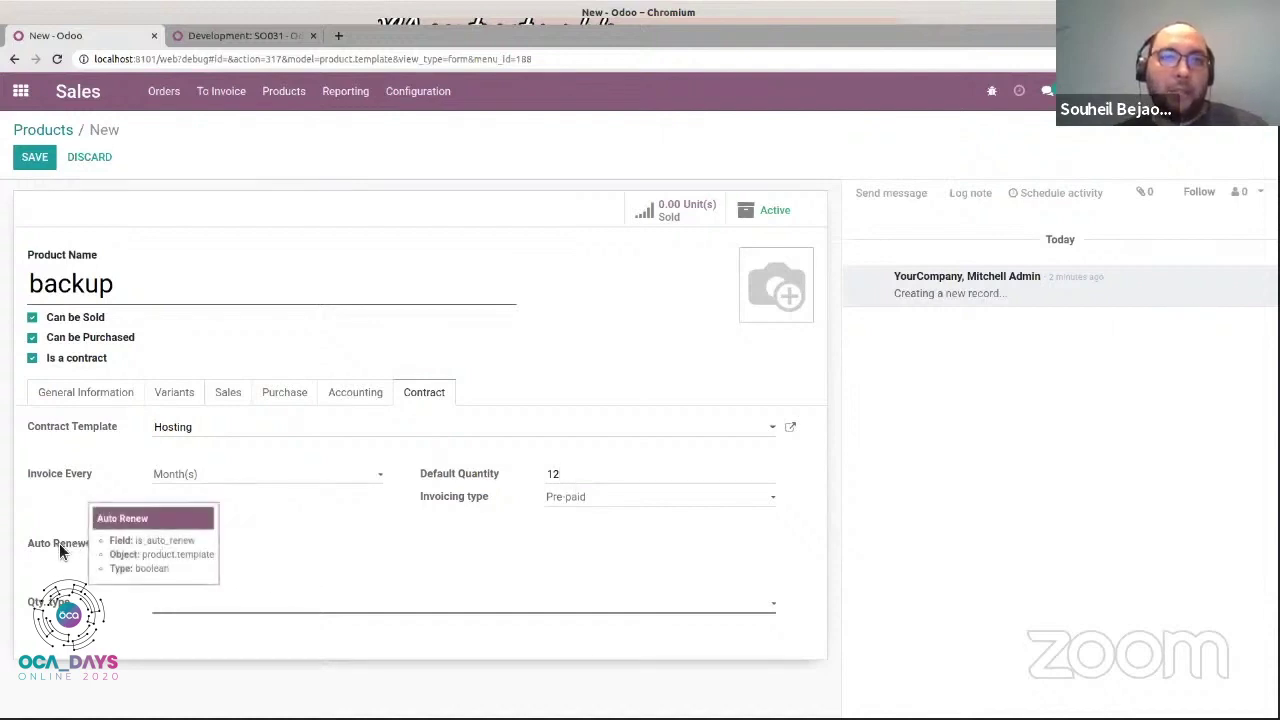
click(59, 543)
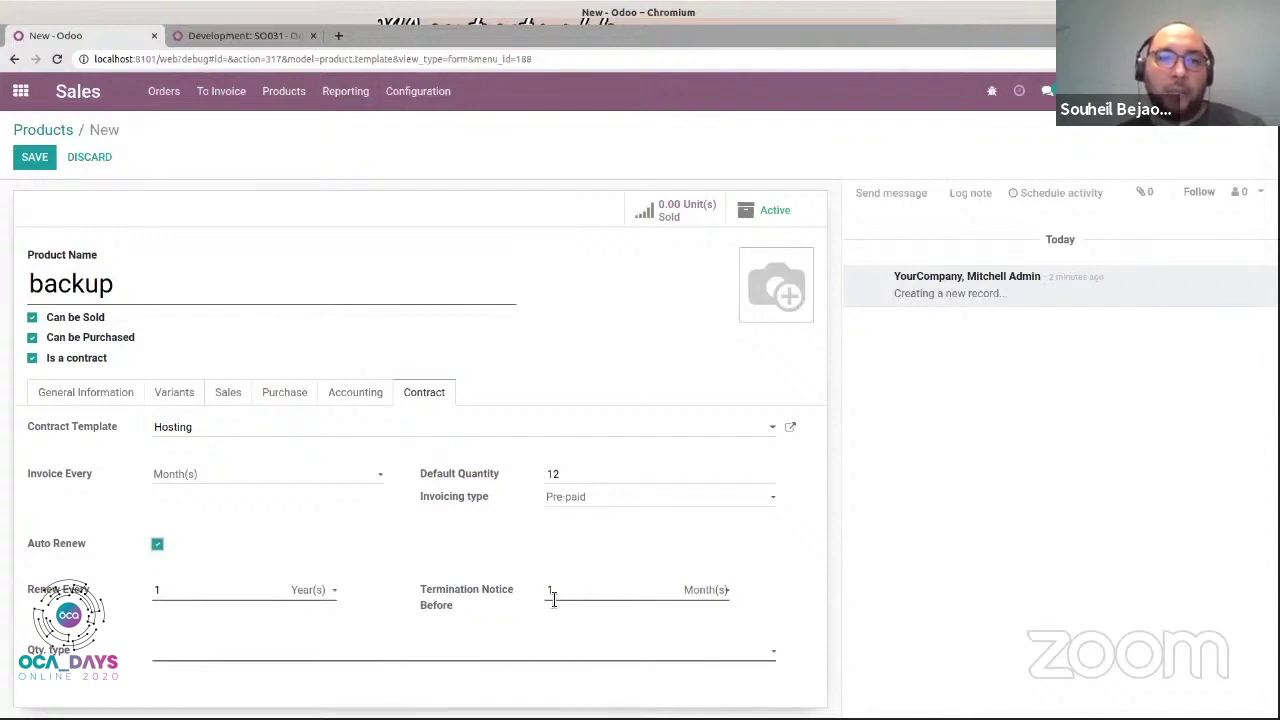
double_click(443, 591)
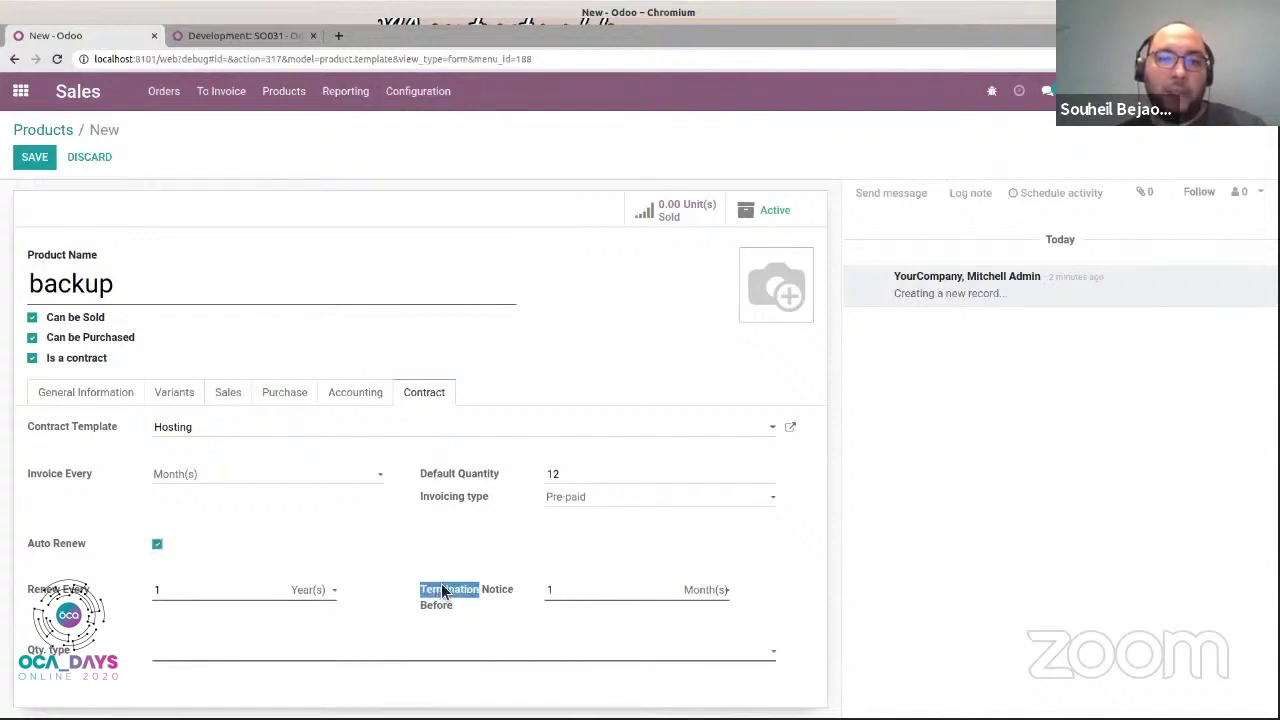
click(491, 603)
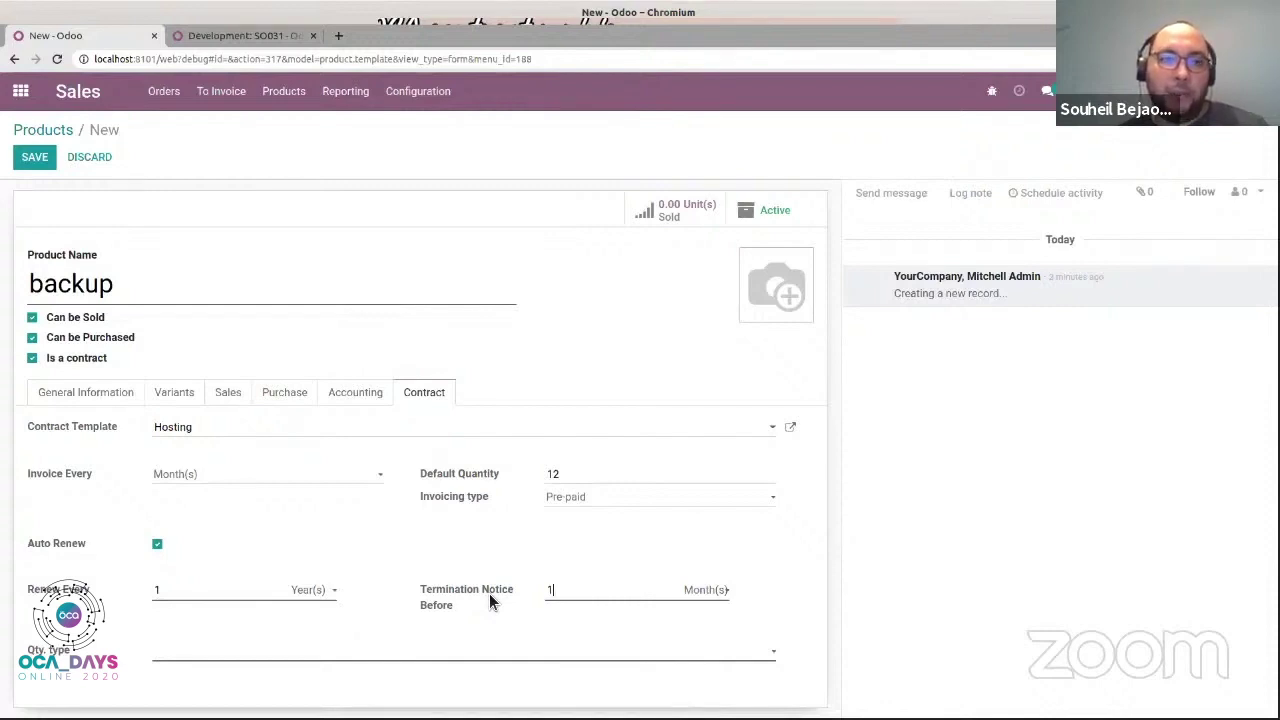
Set the quantity type to Variable quantity with the Prorated Quantity formula.
click(185, 655)
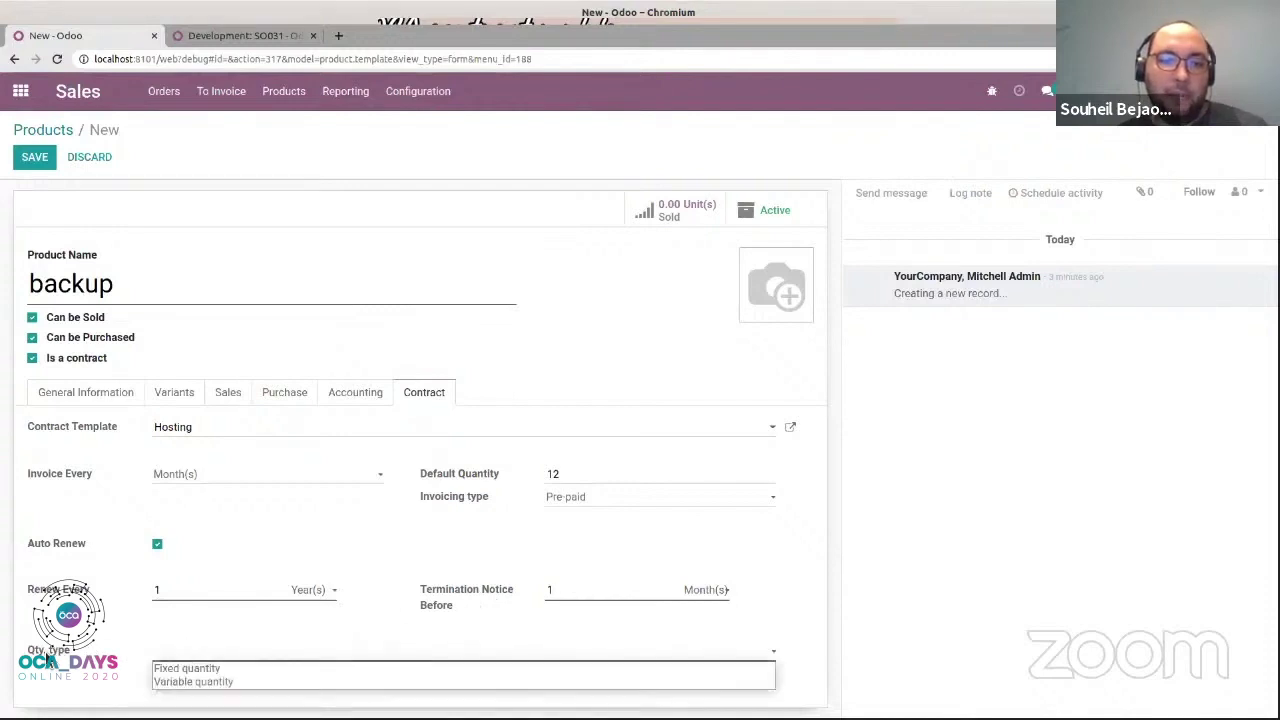
click(168, 684)
click(182, 652)
click(180, 667)
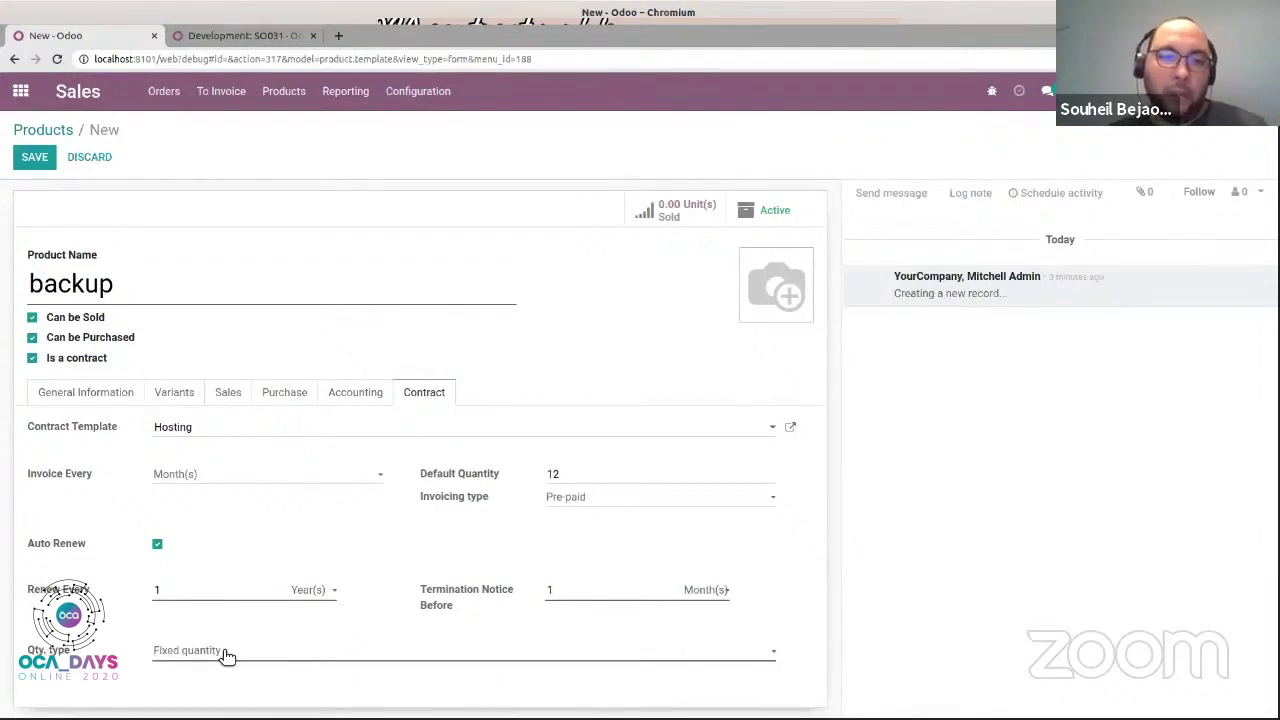
click(224, 651)
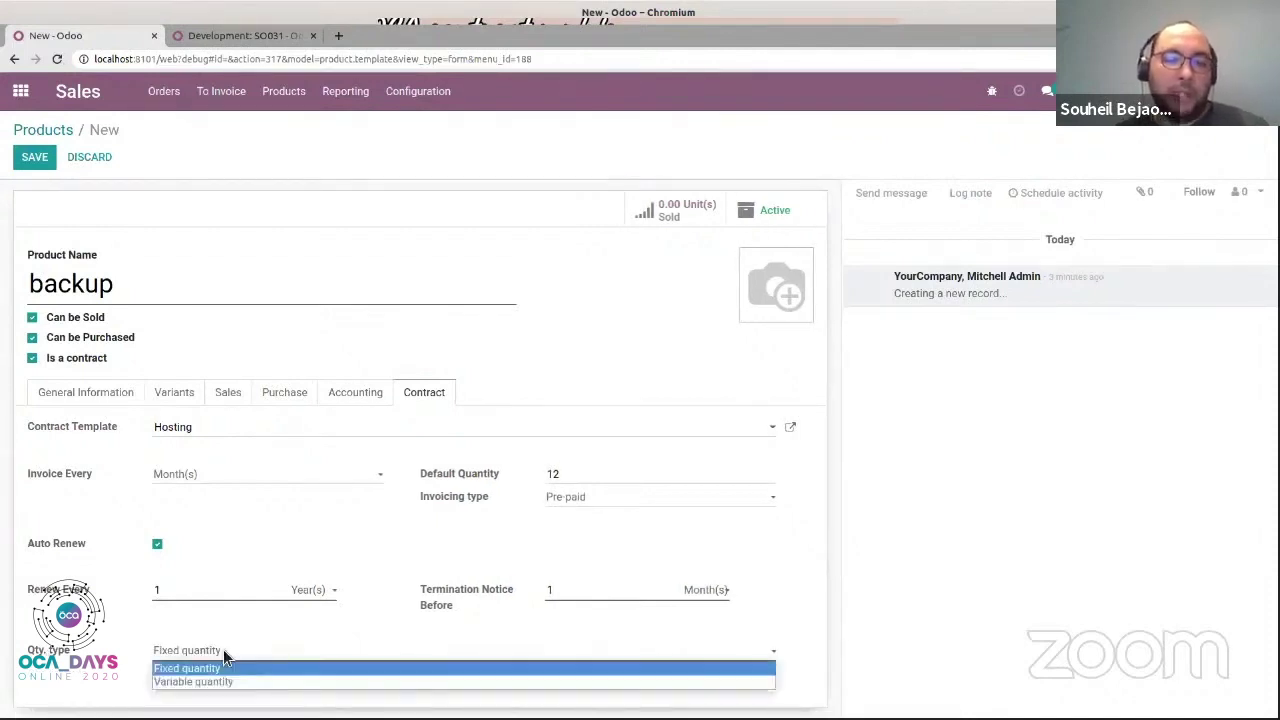
click(212, 684)
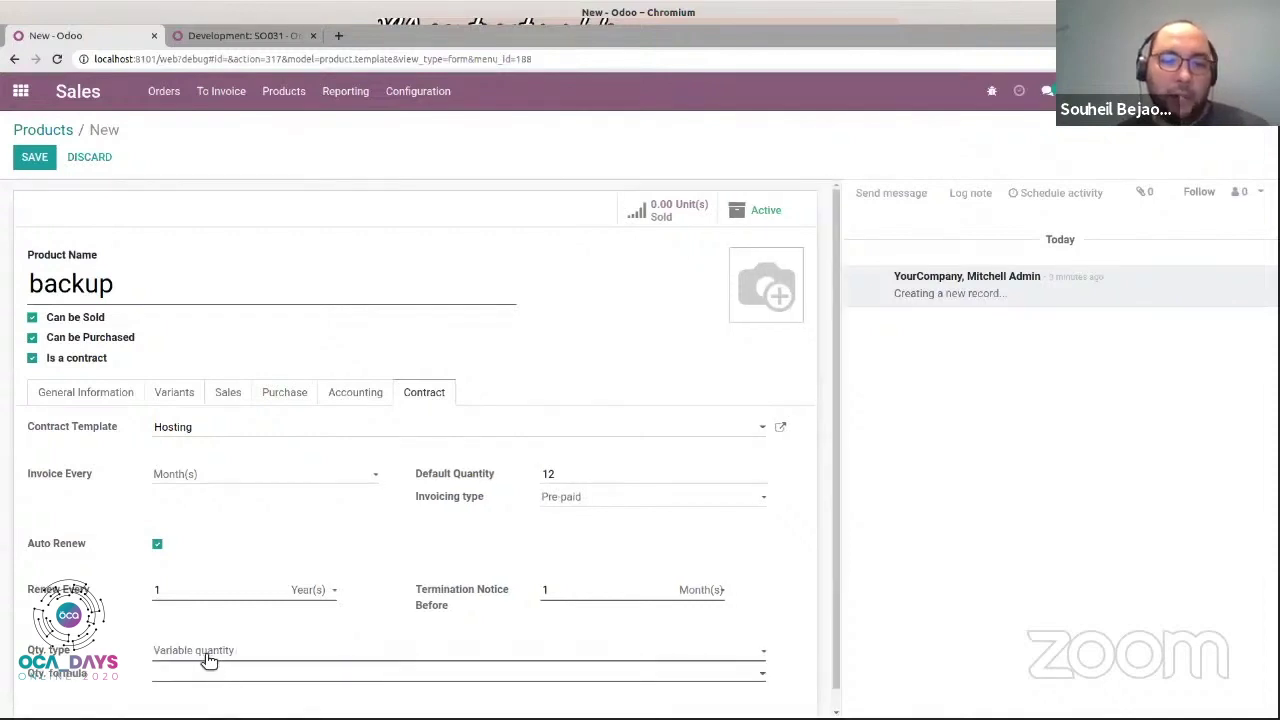
click(253, 685)
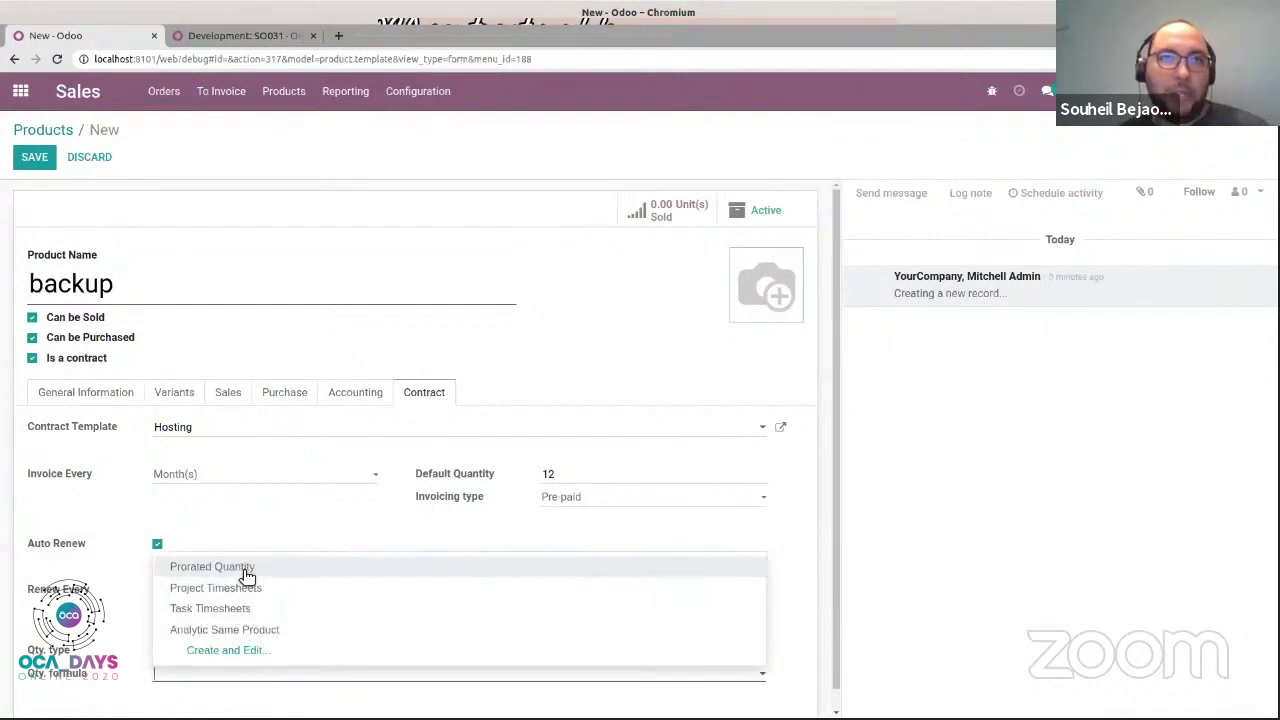
click(246, 577)
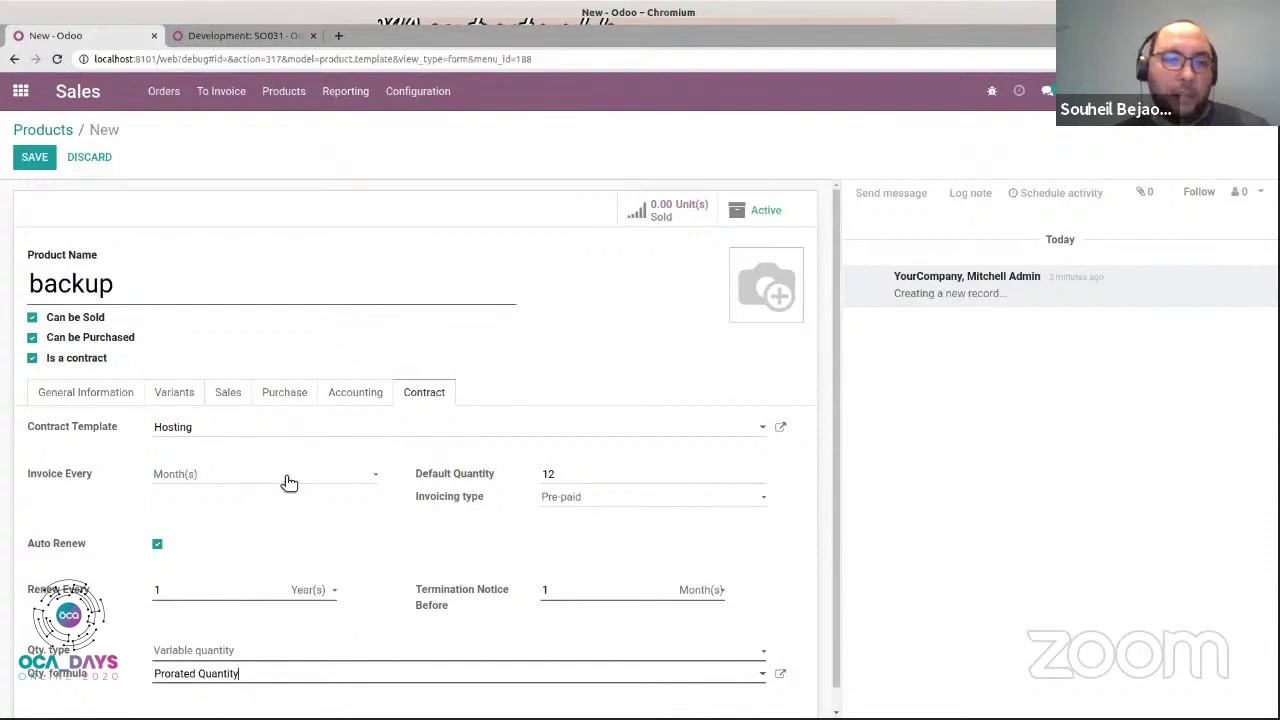
Set the invoicing recurrence to Month(s) last day and save the backup product.
click(282, 476)
click(257, 545)
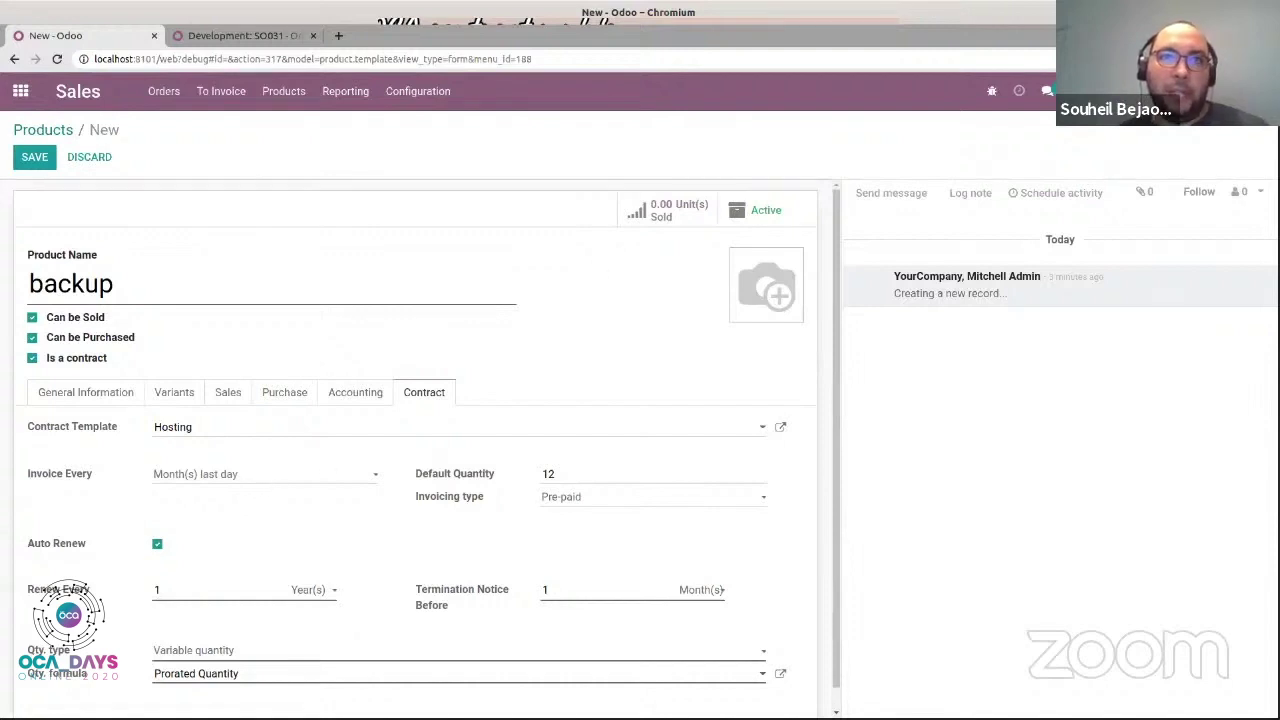
scroll(359, 409, down, 1)
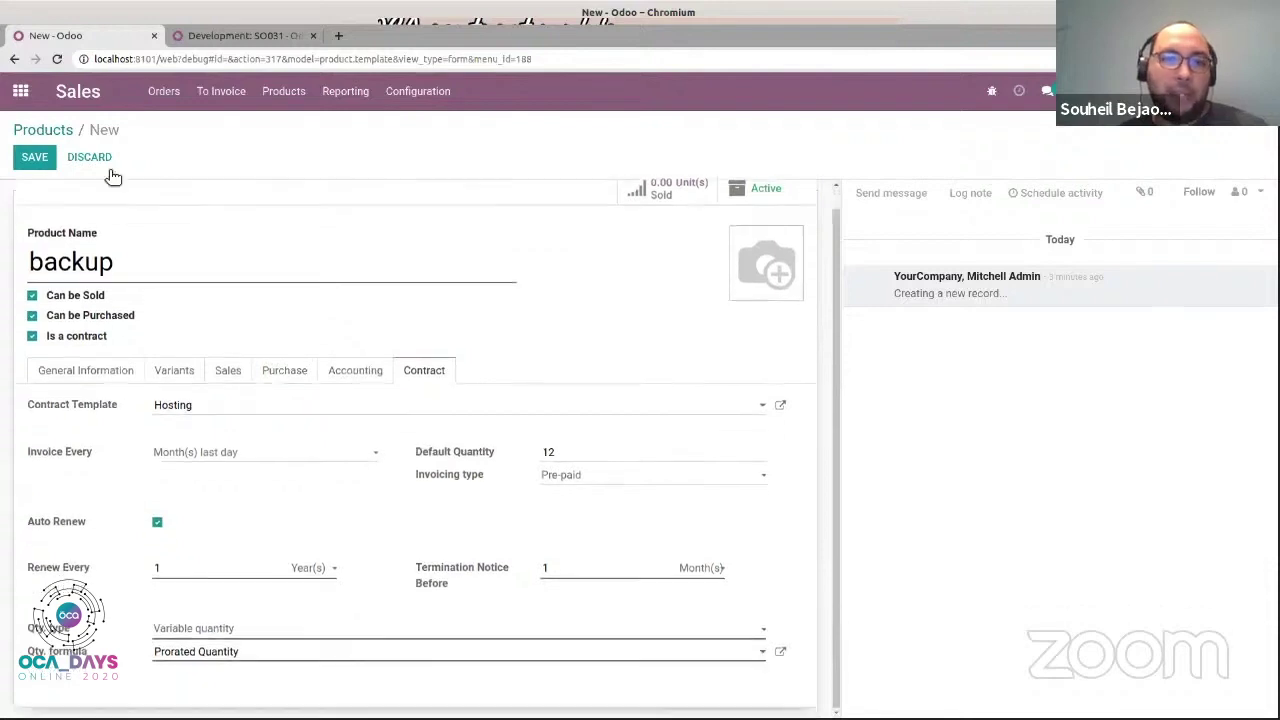
click(49, 161)
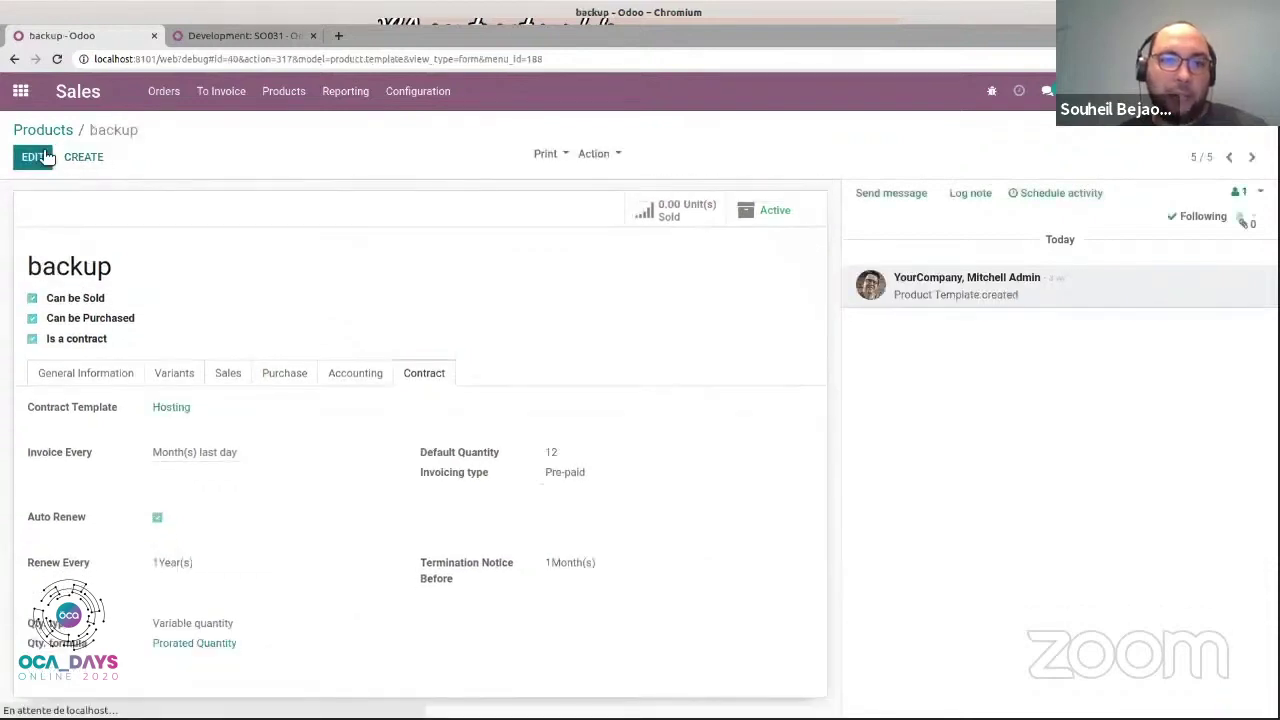
Open the Web development product from the product list and review its contract settings.
click(58, 131)
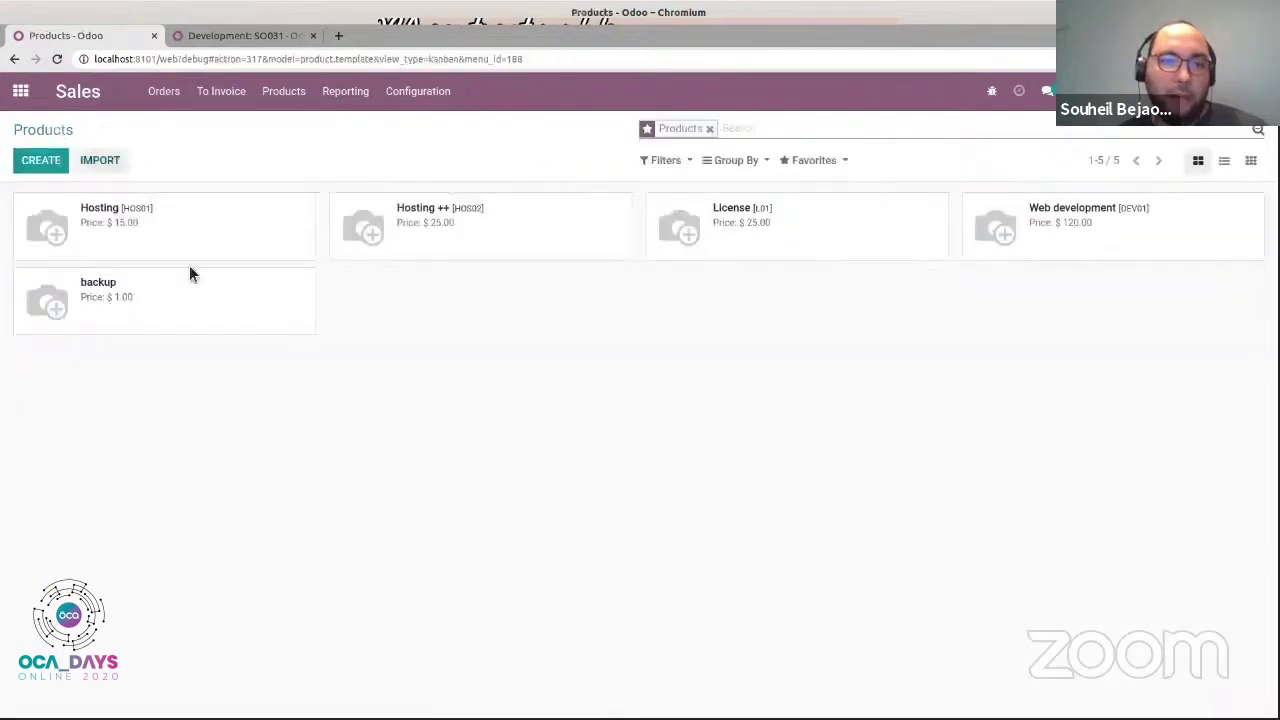
click(1128, 241)
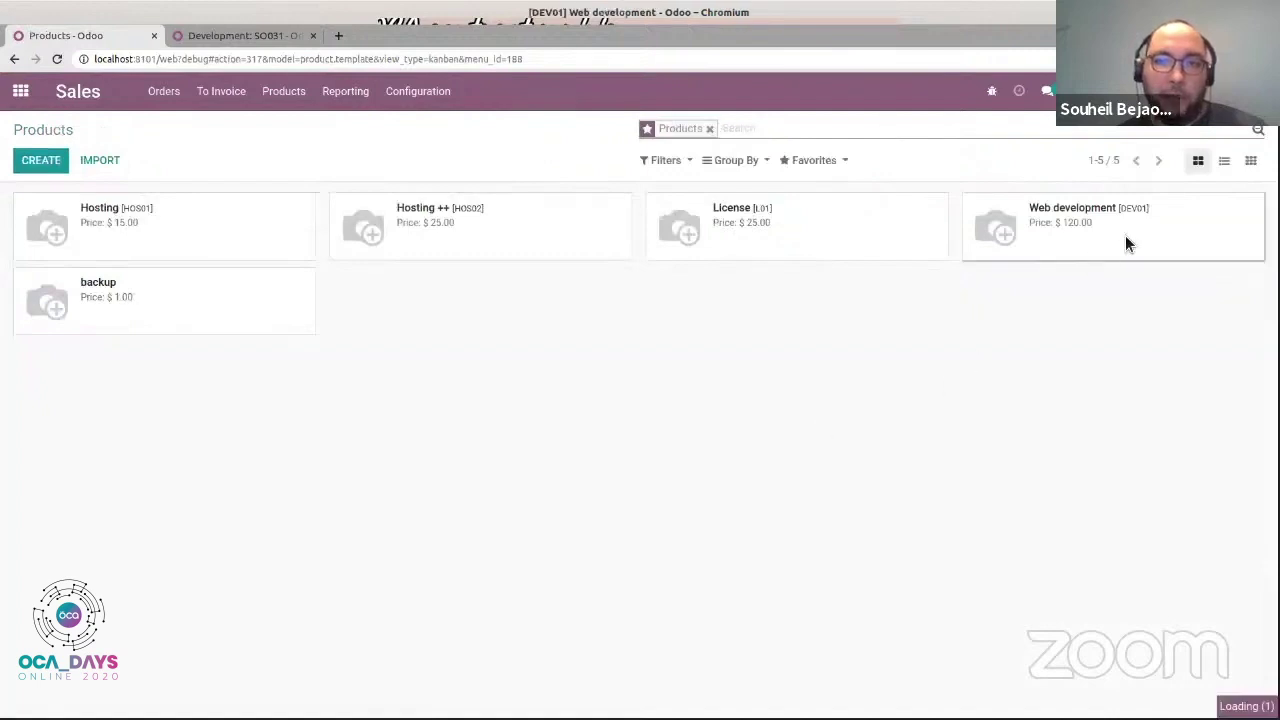
click(418, 373)
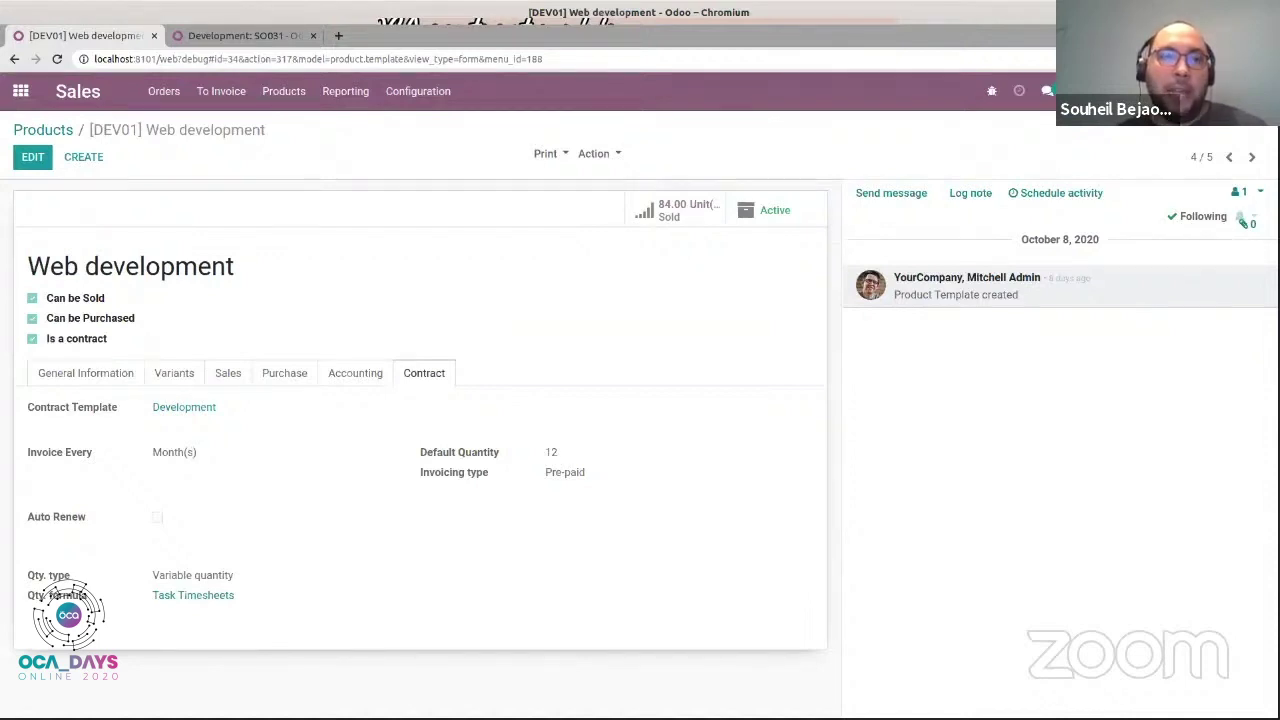
Create a new quotation for the customer Azure Interior.
click(164, 91)
click(183, 126)
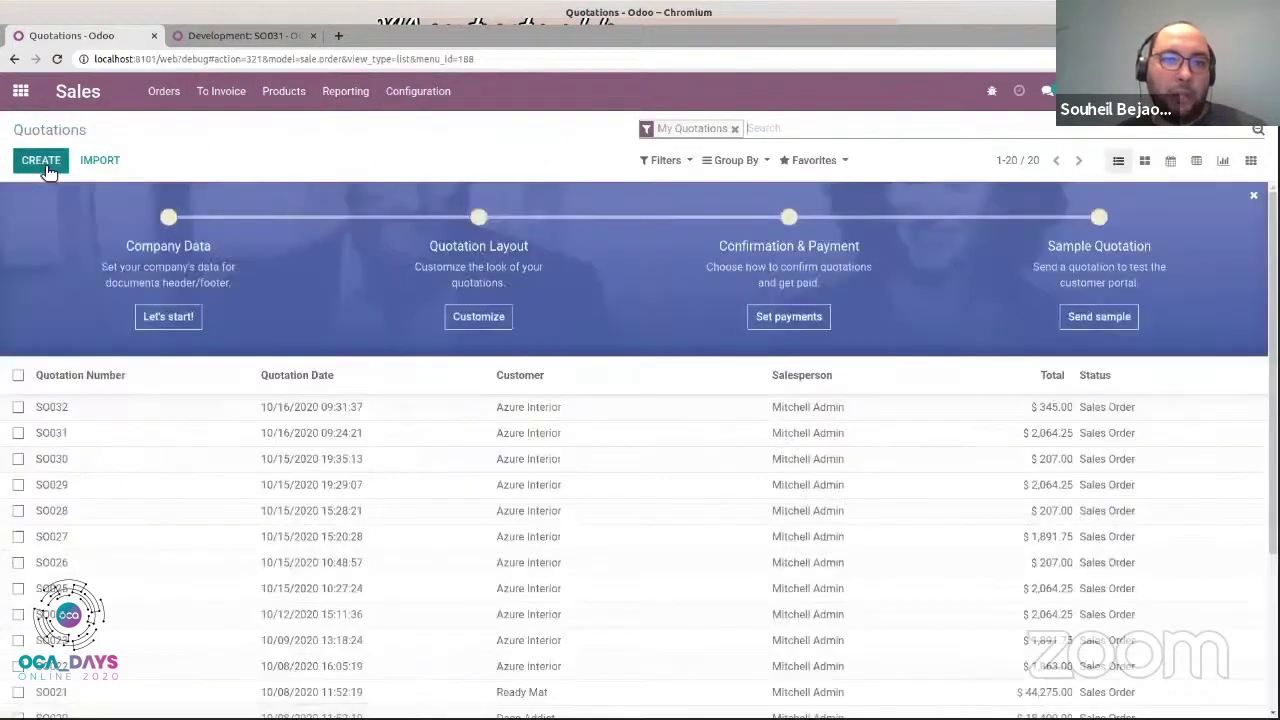
click(47, 170)
click(246, 302)
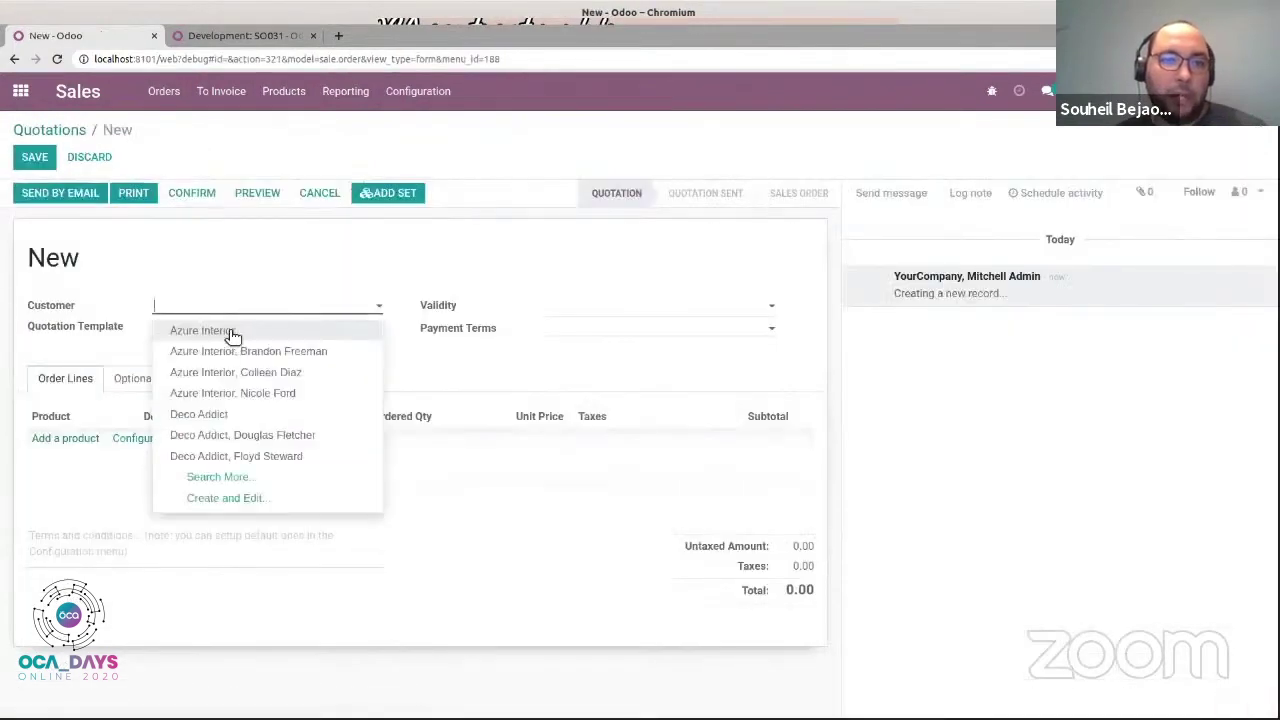
click(232, 328)
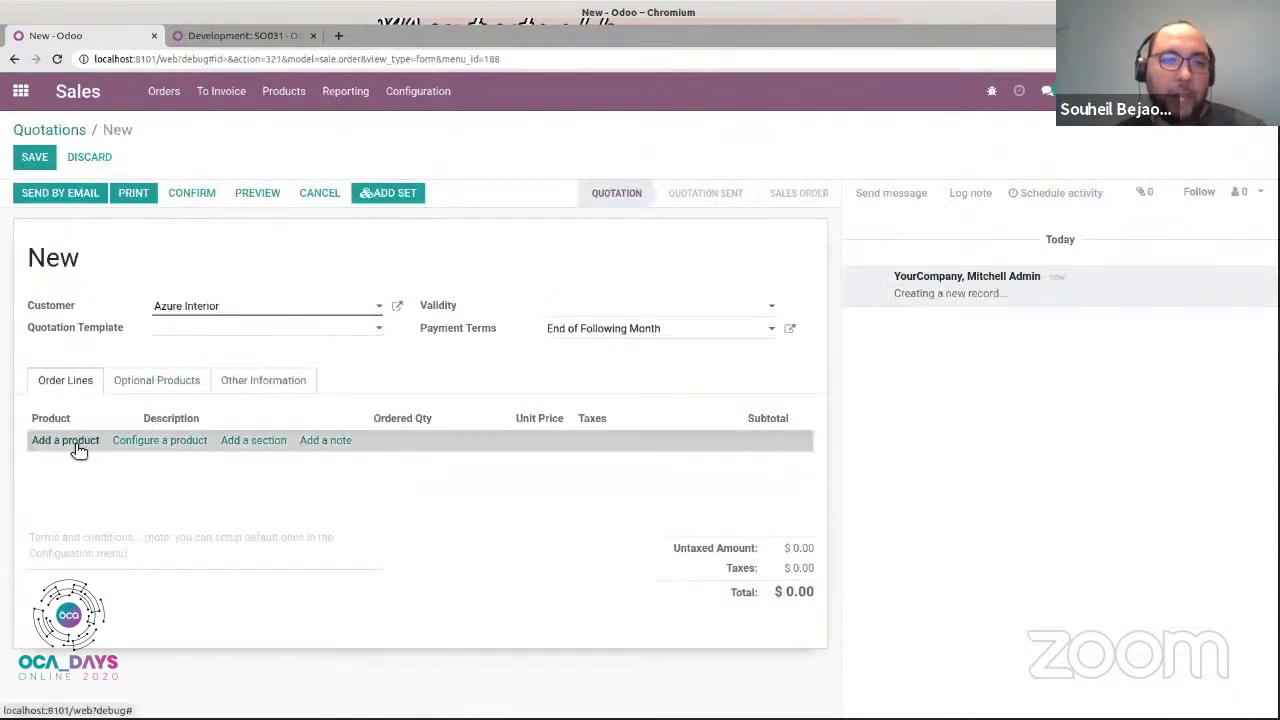
Add an order line for [DEV01] Web development with its default contract settings, and save it while starting another line.
click(70, 442)
text(web)
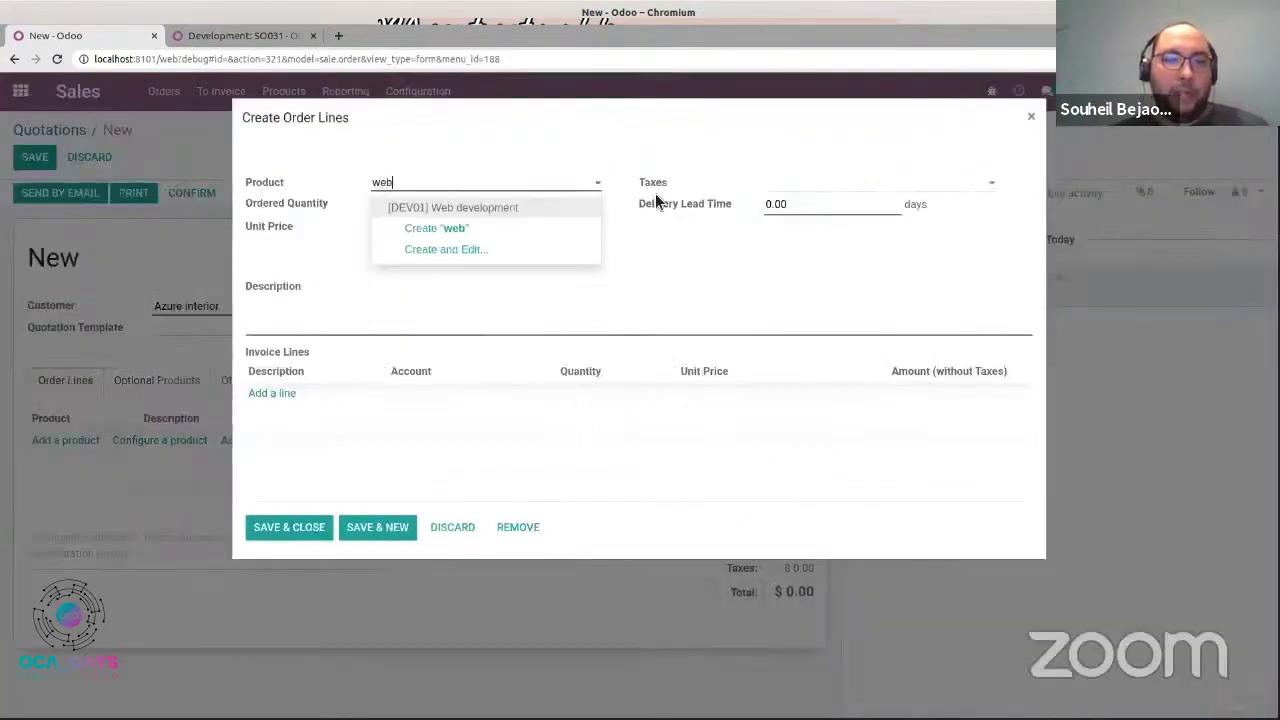
click(486, 208)
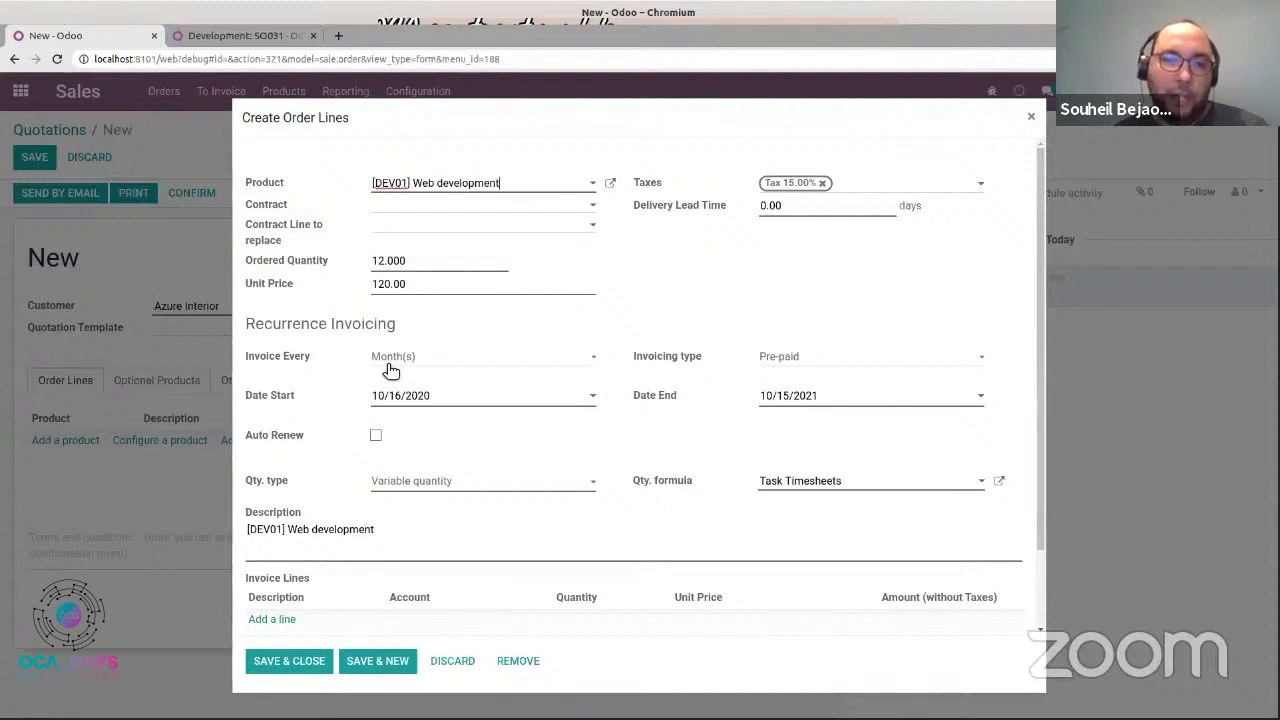
click(418, 258)
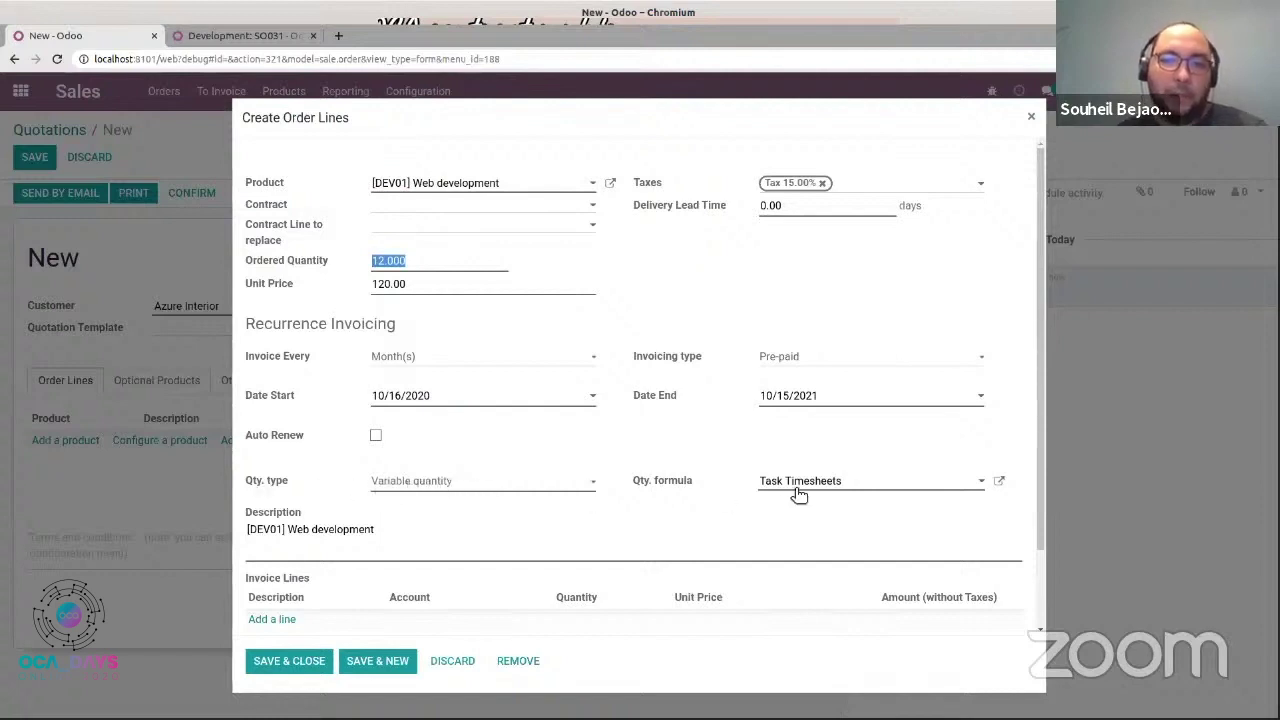
click(393, 665)
Add order lines for [HOS01] Hosting and [L01] License with their default contract settings, keeping line entry open.
text(ho)
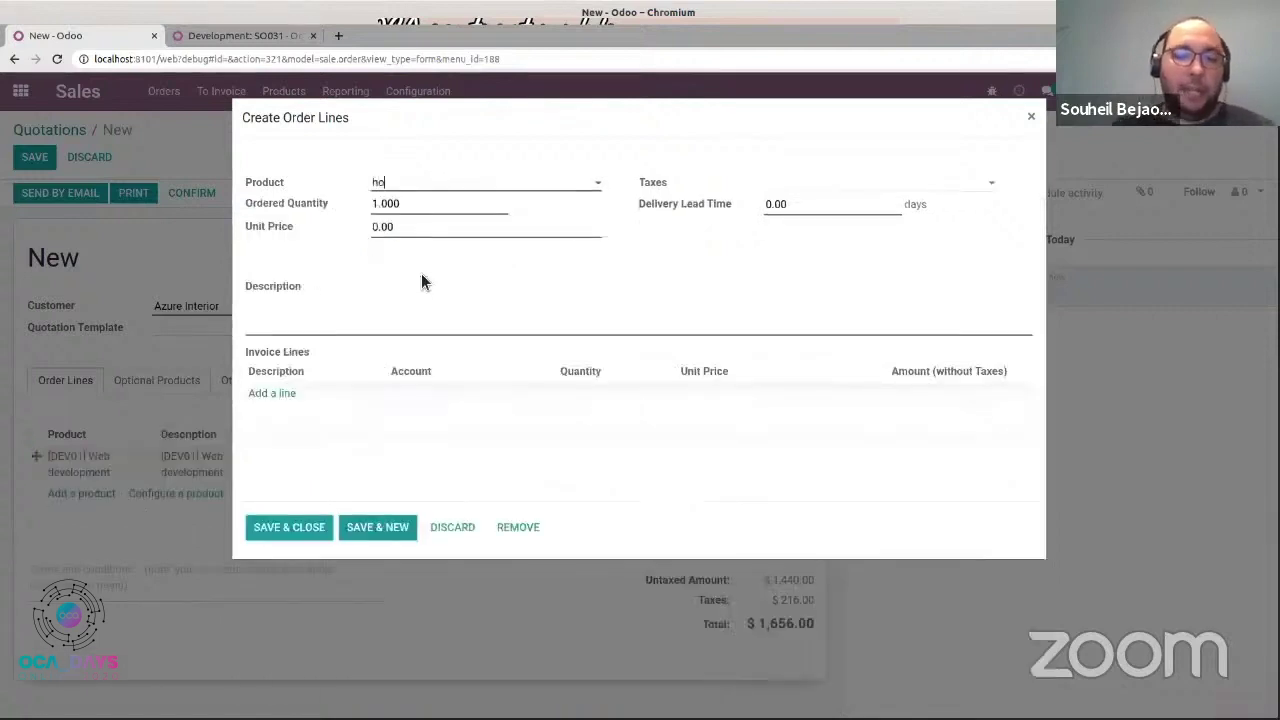
text(st)
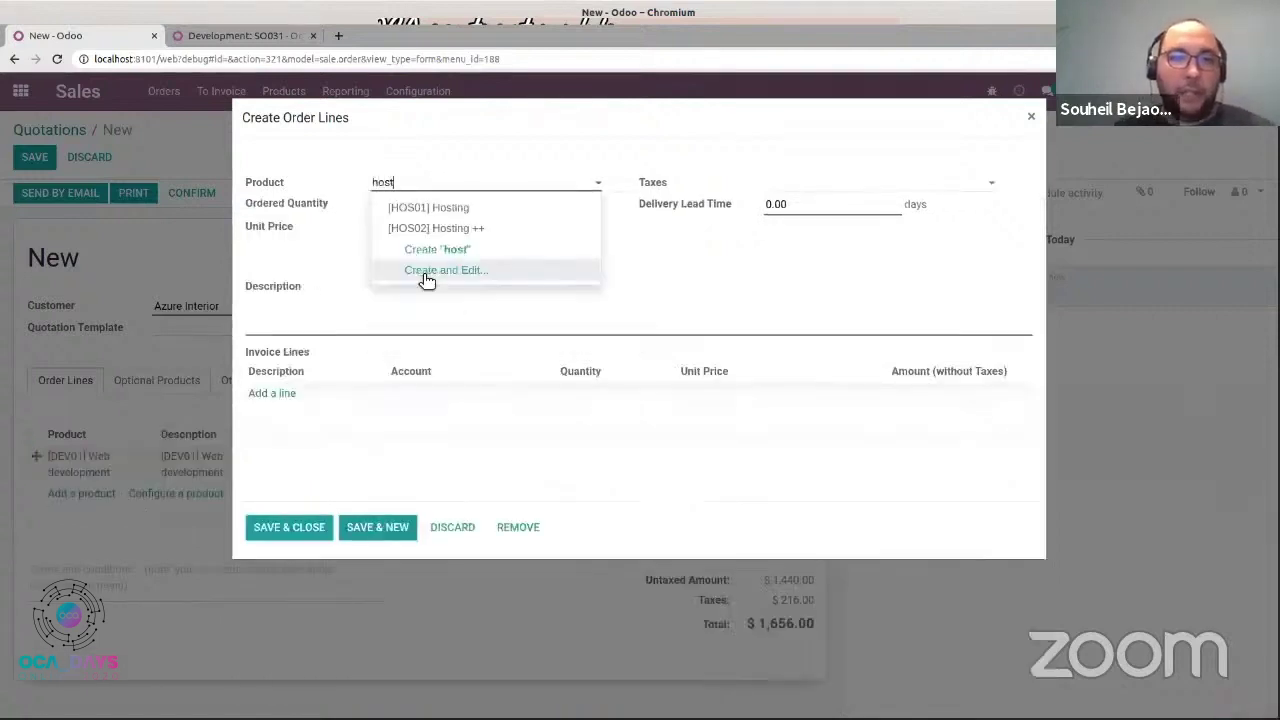
click(415, 207)
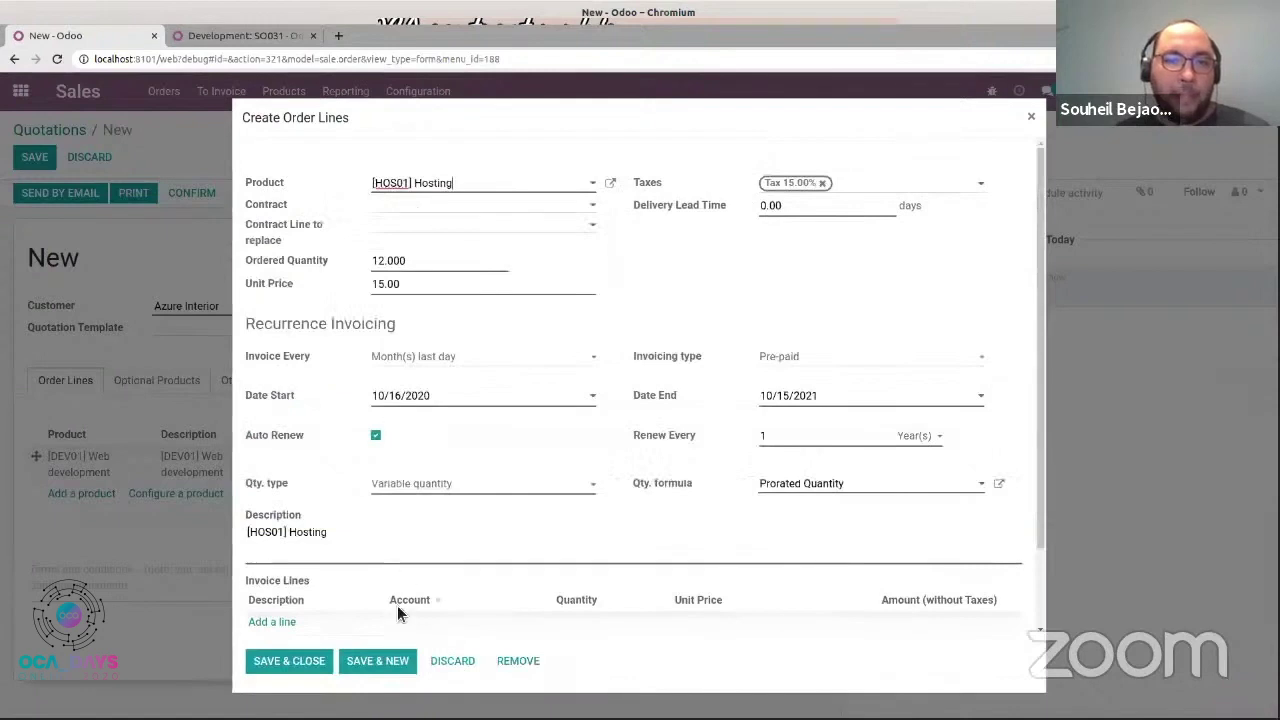
click(378, 661)
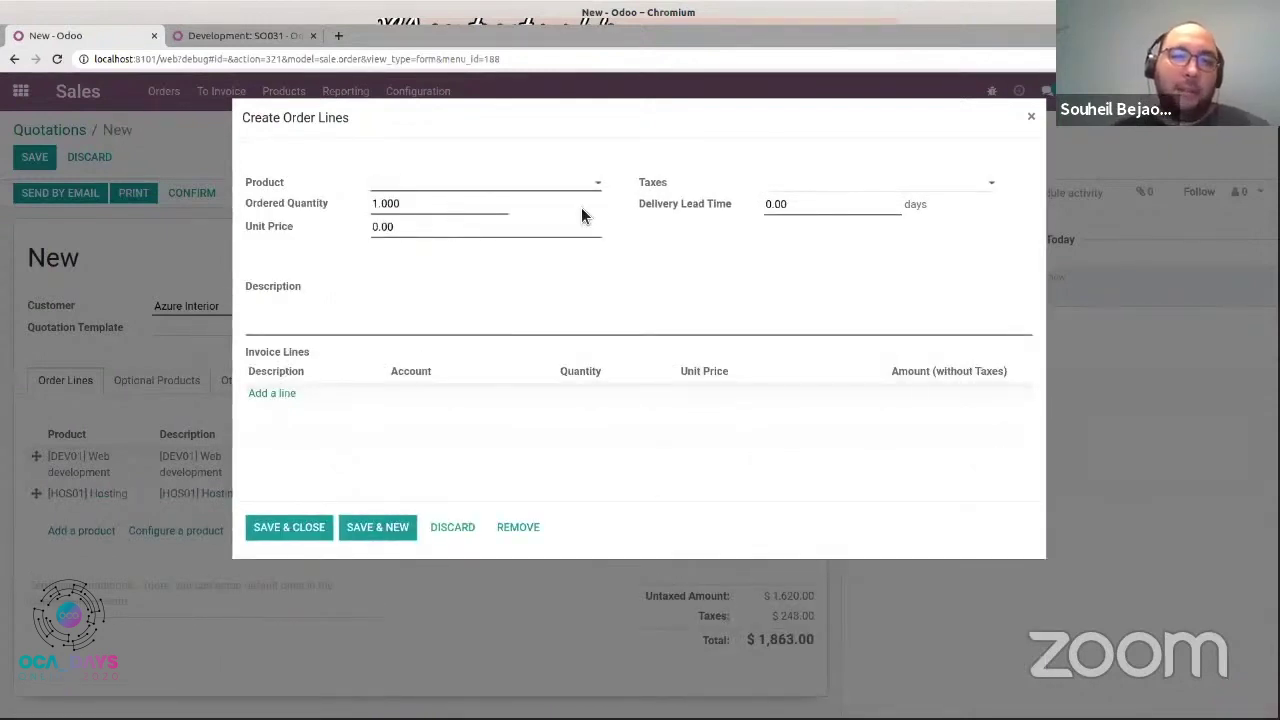
text(lice)
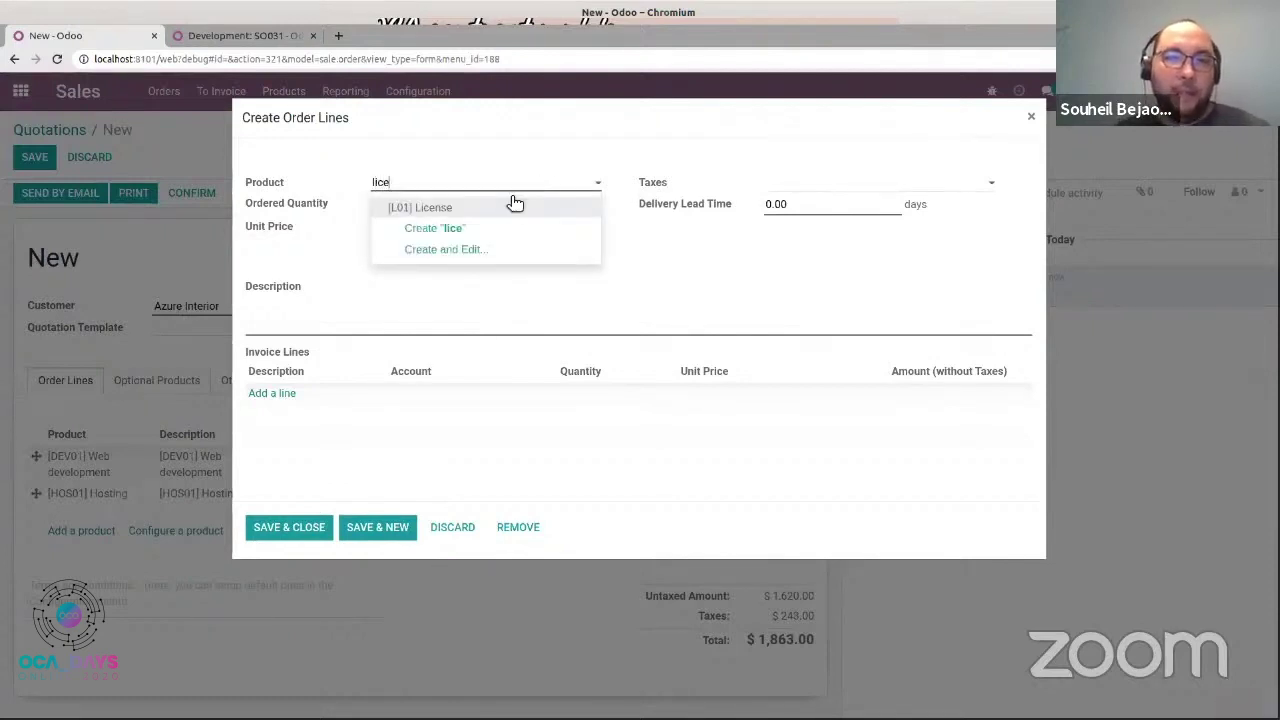
click(513, 205)
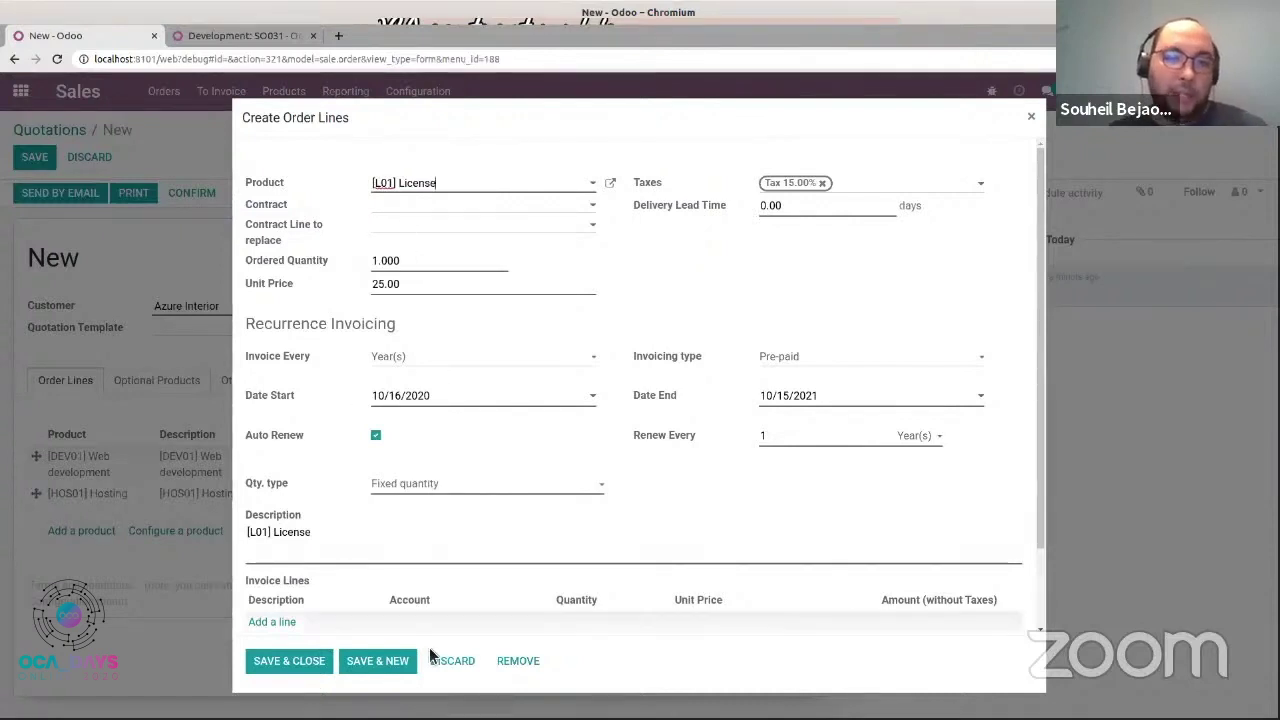
click(390, 668)
Add order lines for backup and Setup fees with their default settings, and return to the quotation.
text(Hack)
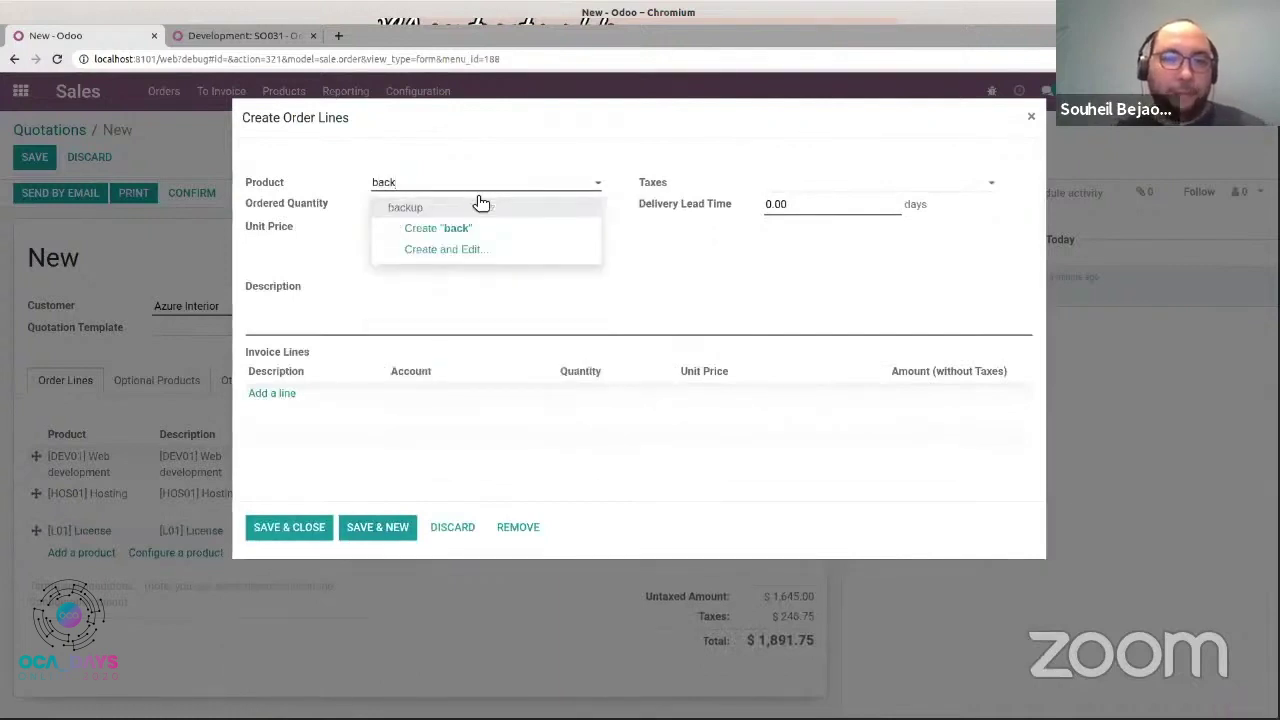
click(462, 206)
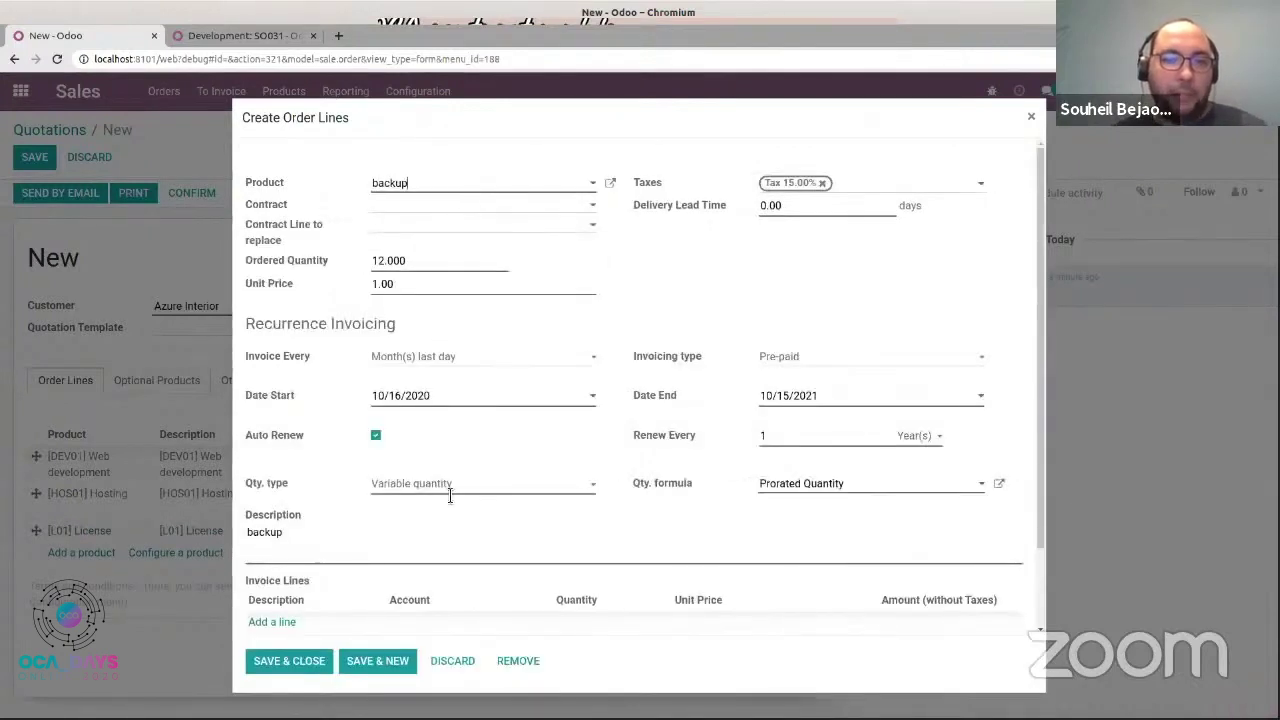
click(398, 668)
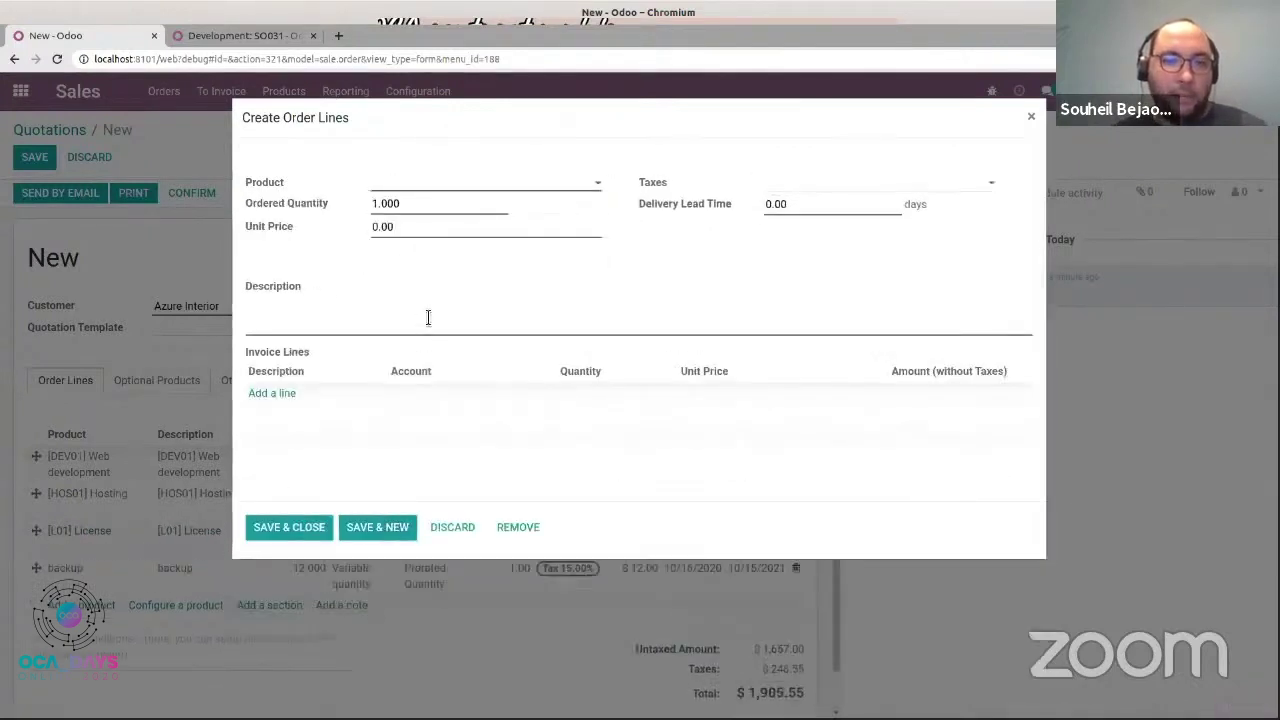
text(setup)
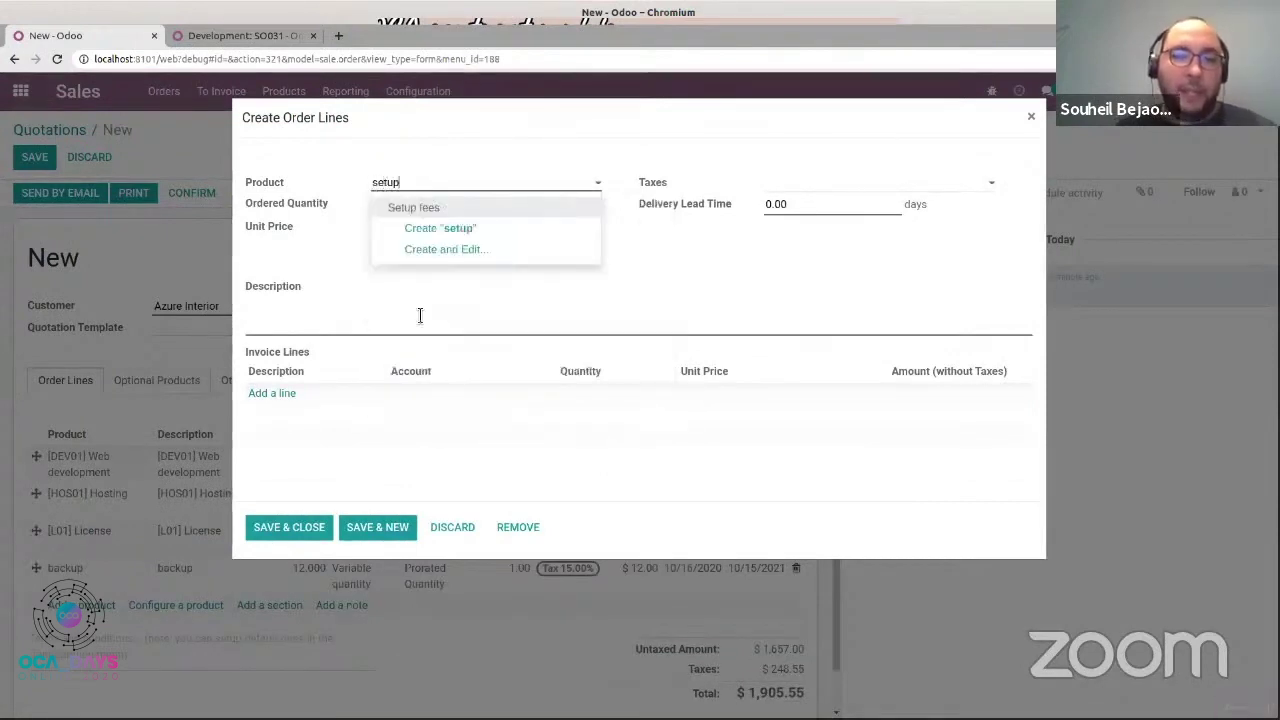
click(443, 207)
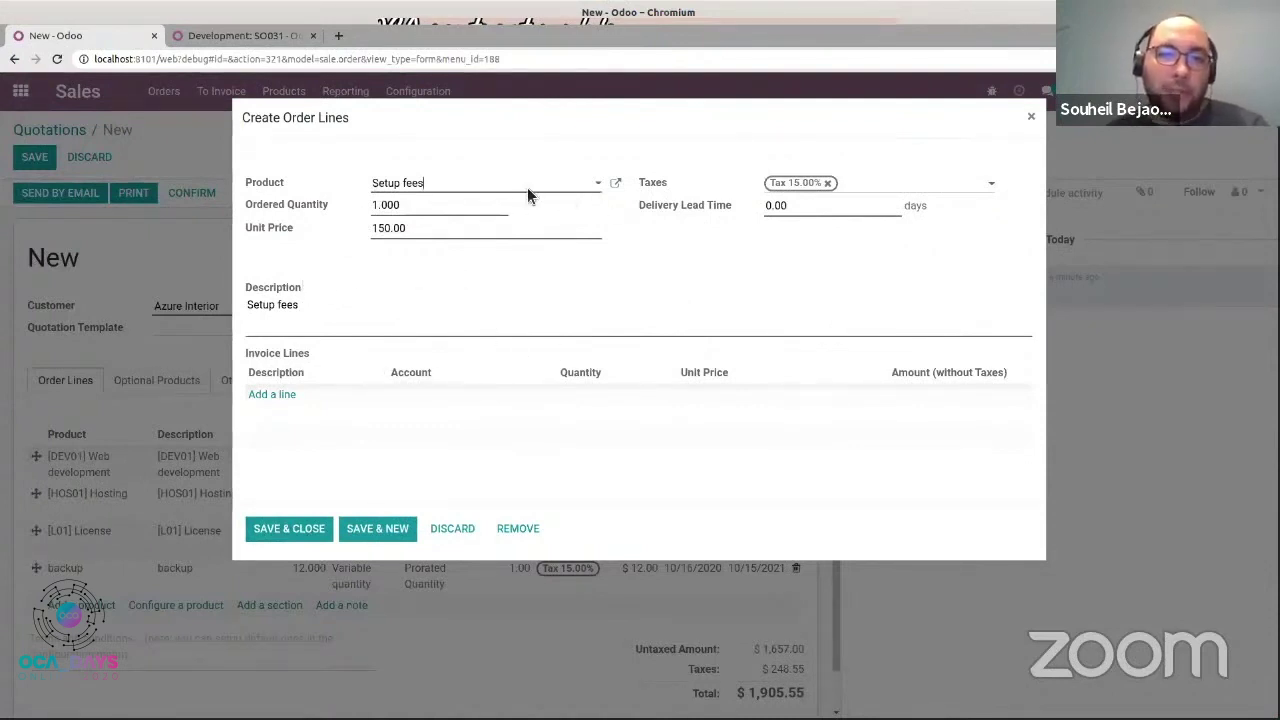
click(381, 527)
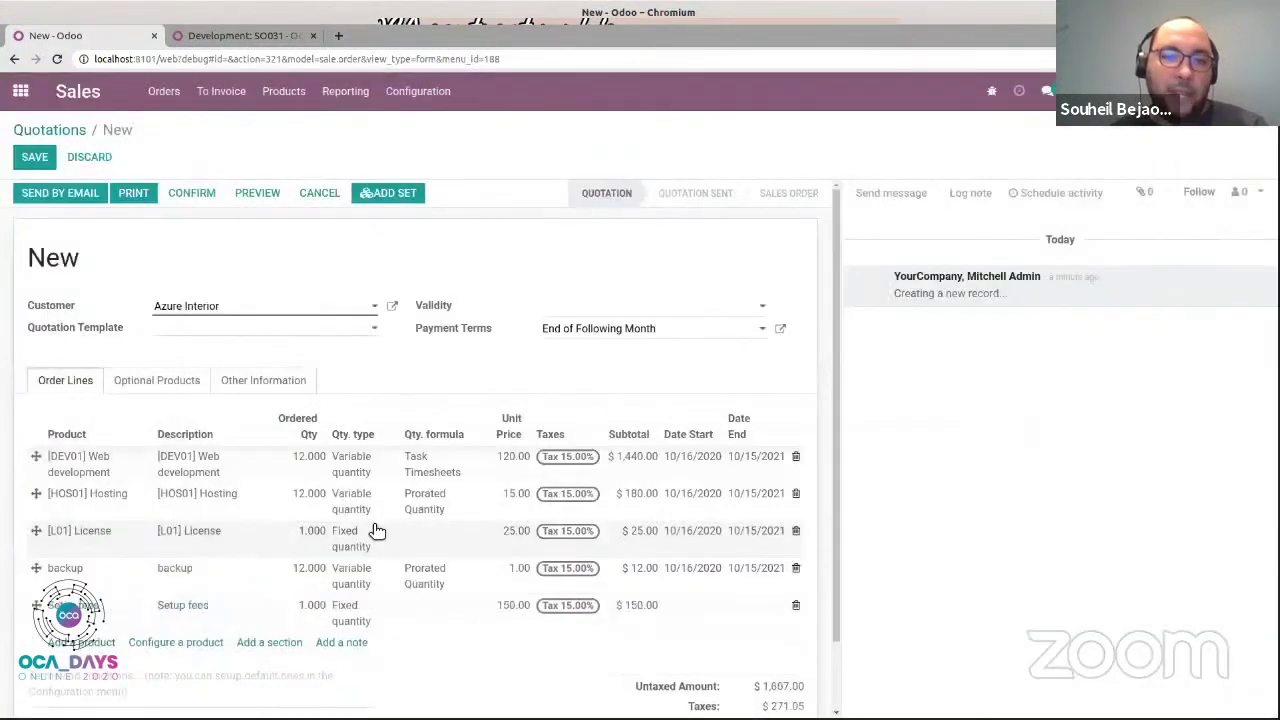
Save the Azure Interior quotation, confirm it as a sales order, and review its order lines.
click(36, 158)
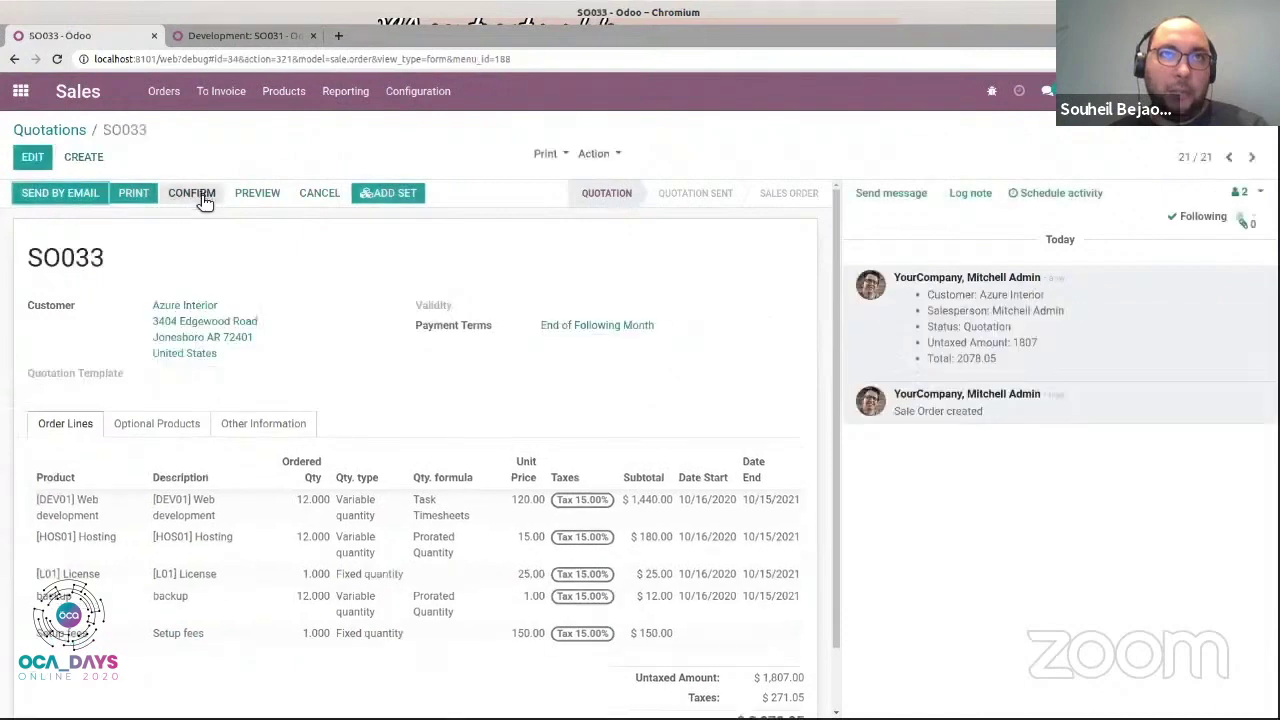
click(199, 198)
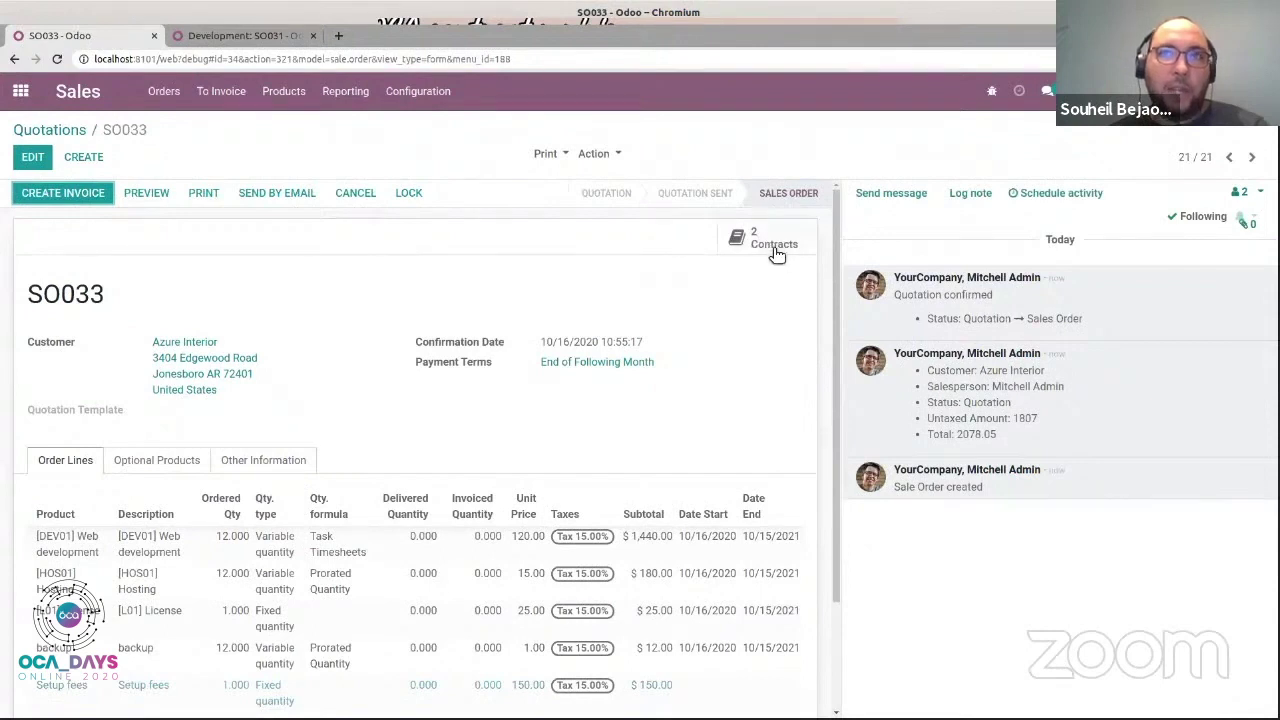
mouse_move(776, 254)
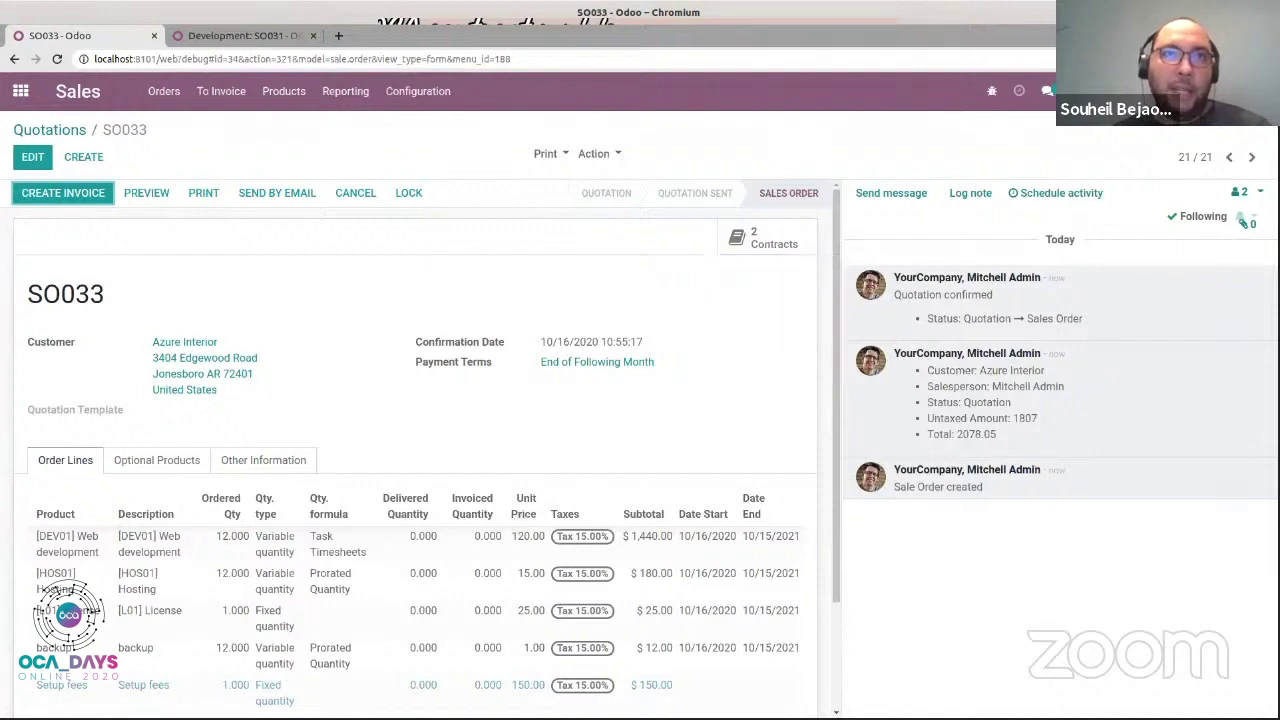
scroll(423, 643, down, 1)
mouse_move(337, 655)
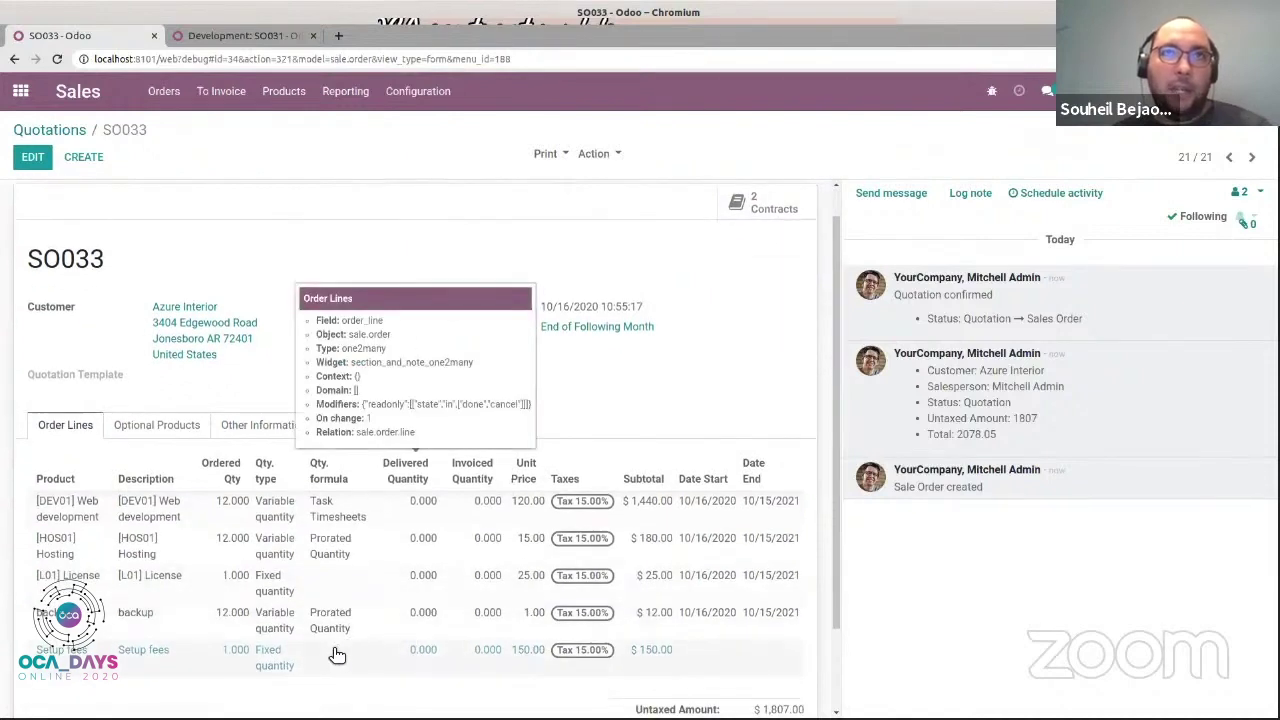
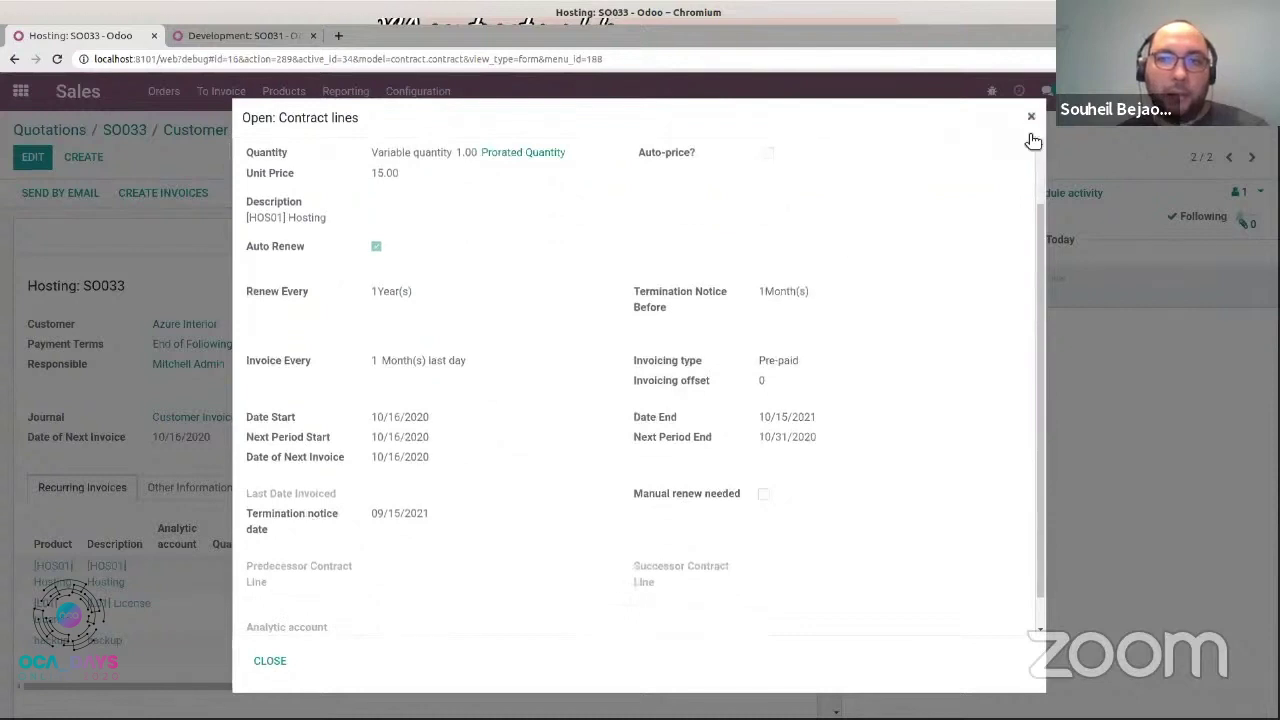
Examine the Hosting contract's invoicing forecast, including the Hosting entry for 16 Oct 2020, and return to the contract.
click(1031, 120)
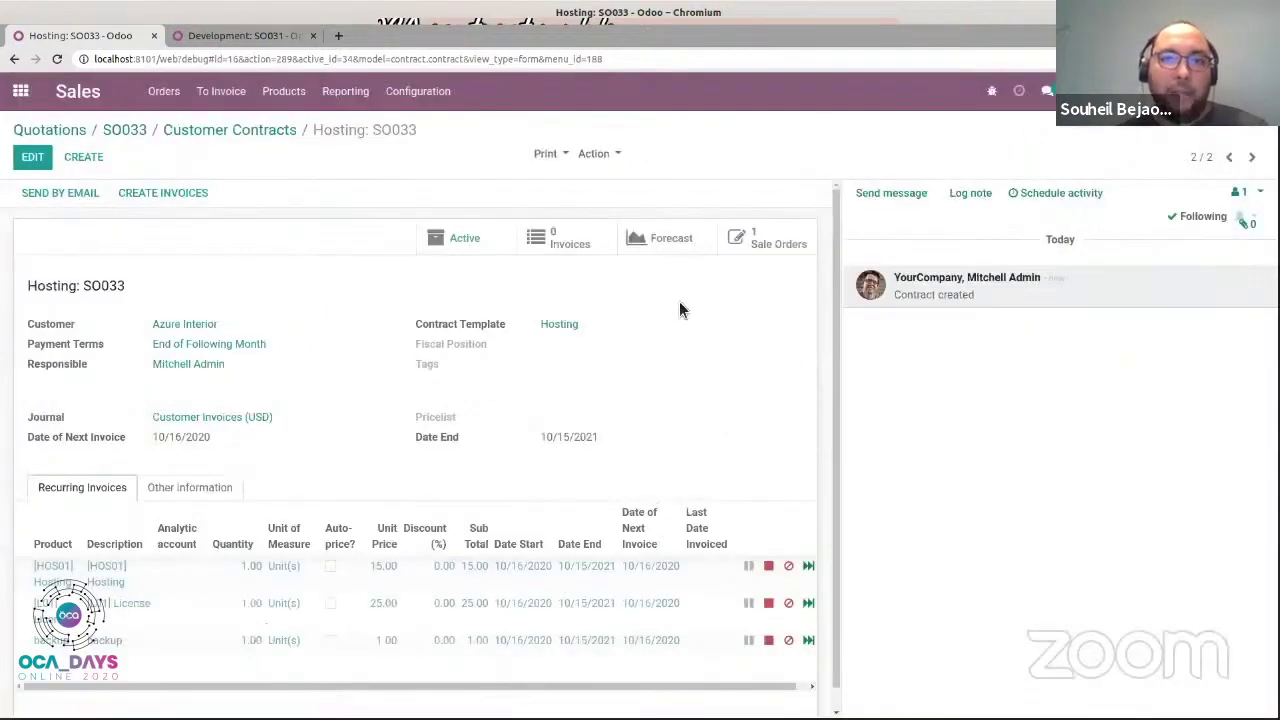
click(676, 240)
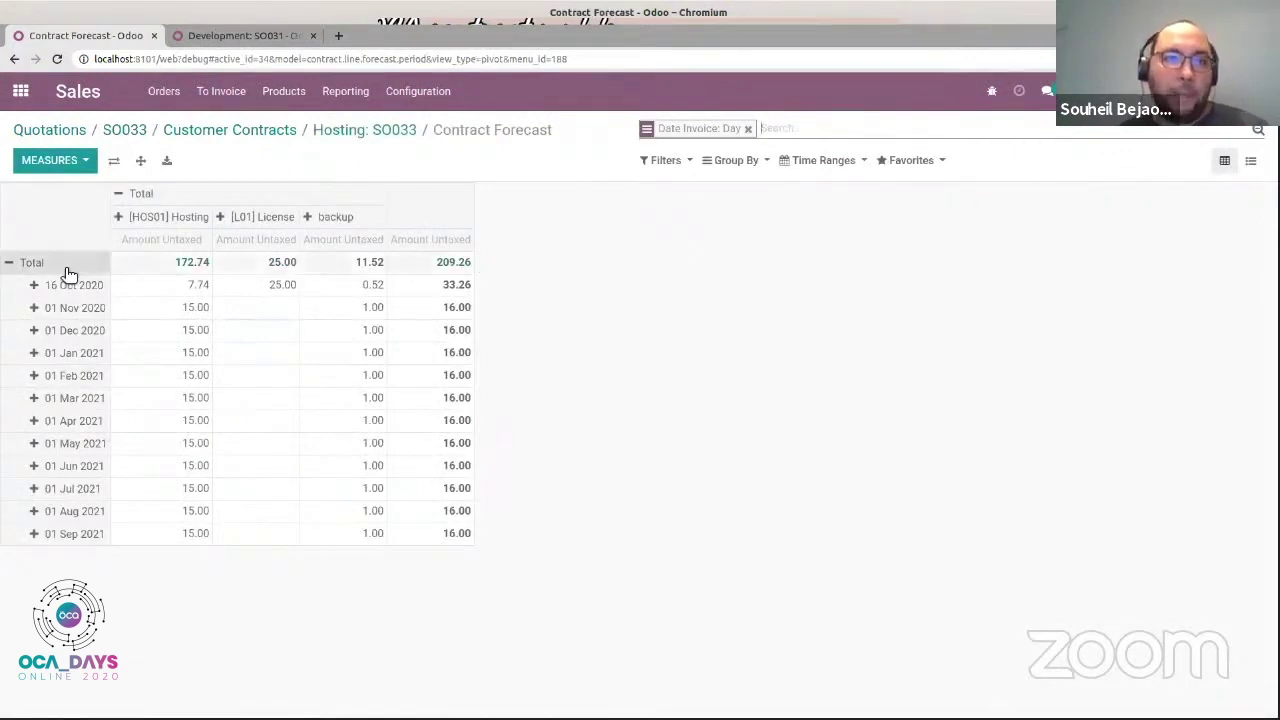
click(34, 286)
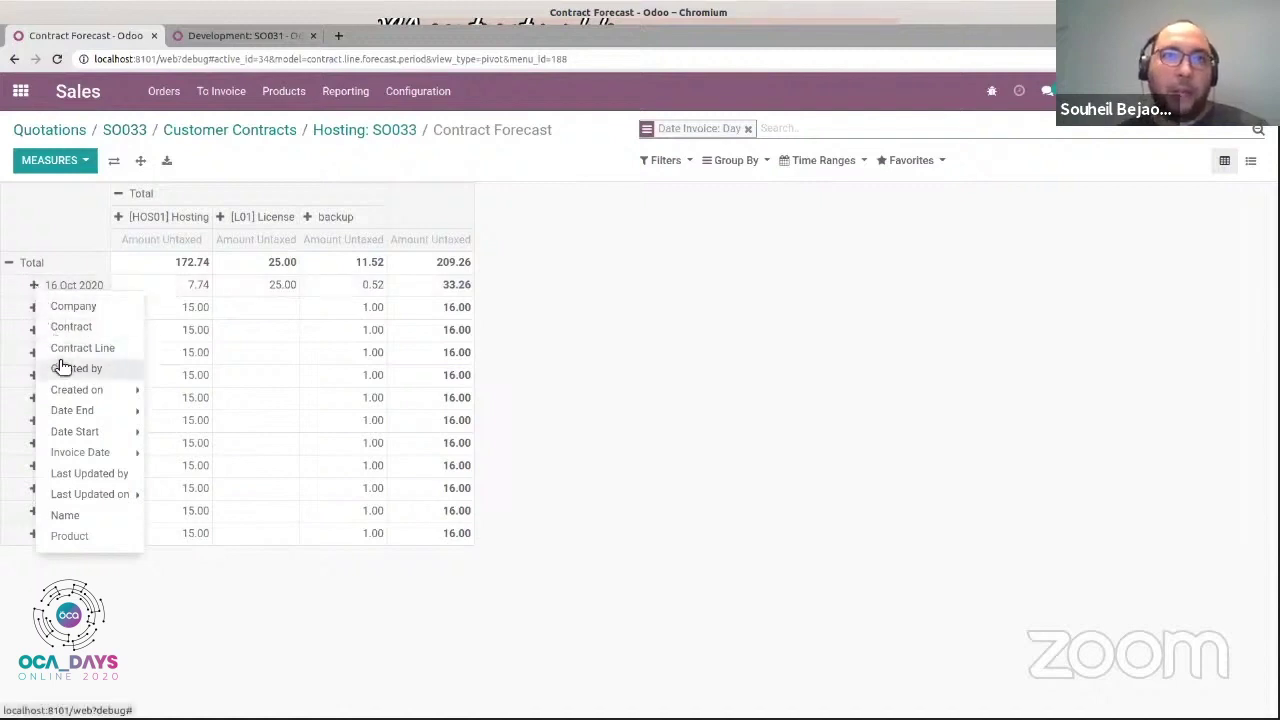
click(788, 342)
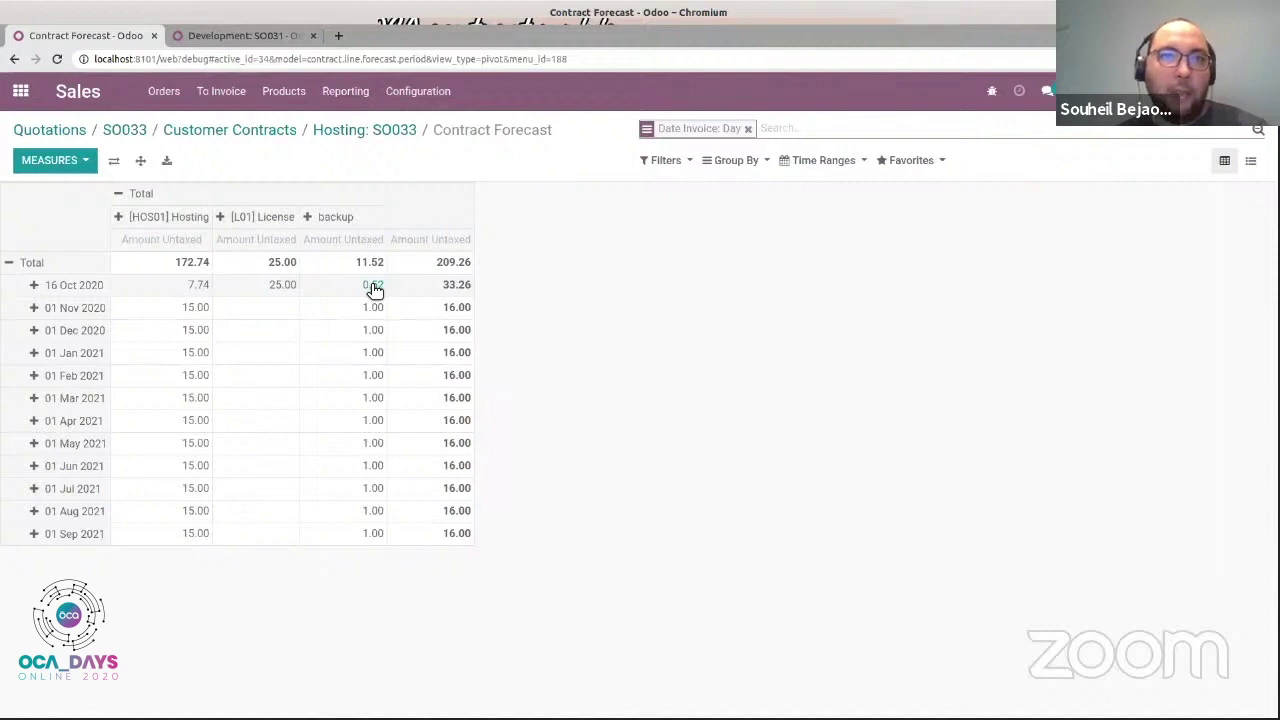
click(181, 291)
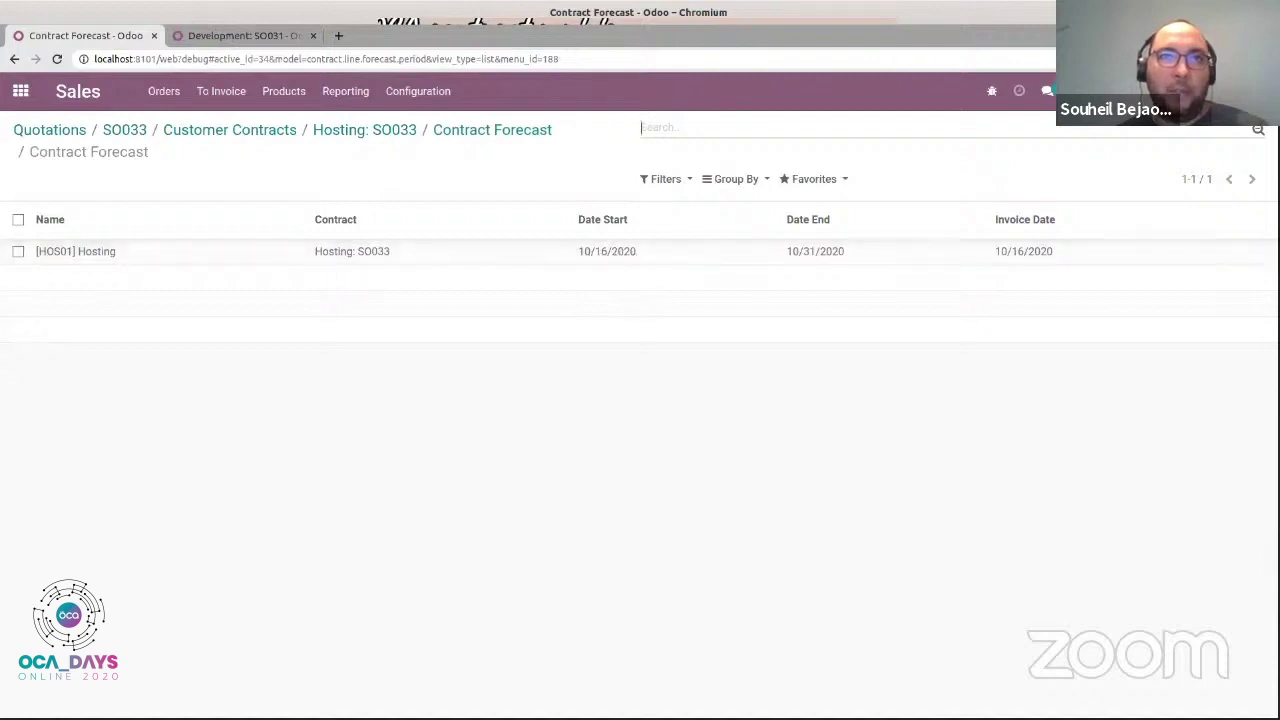
click(271, 134)
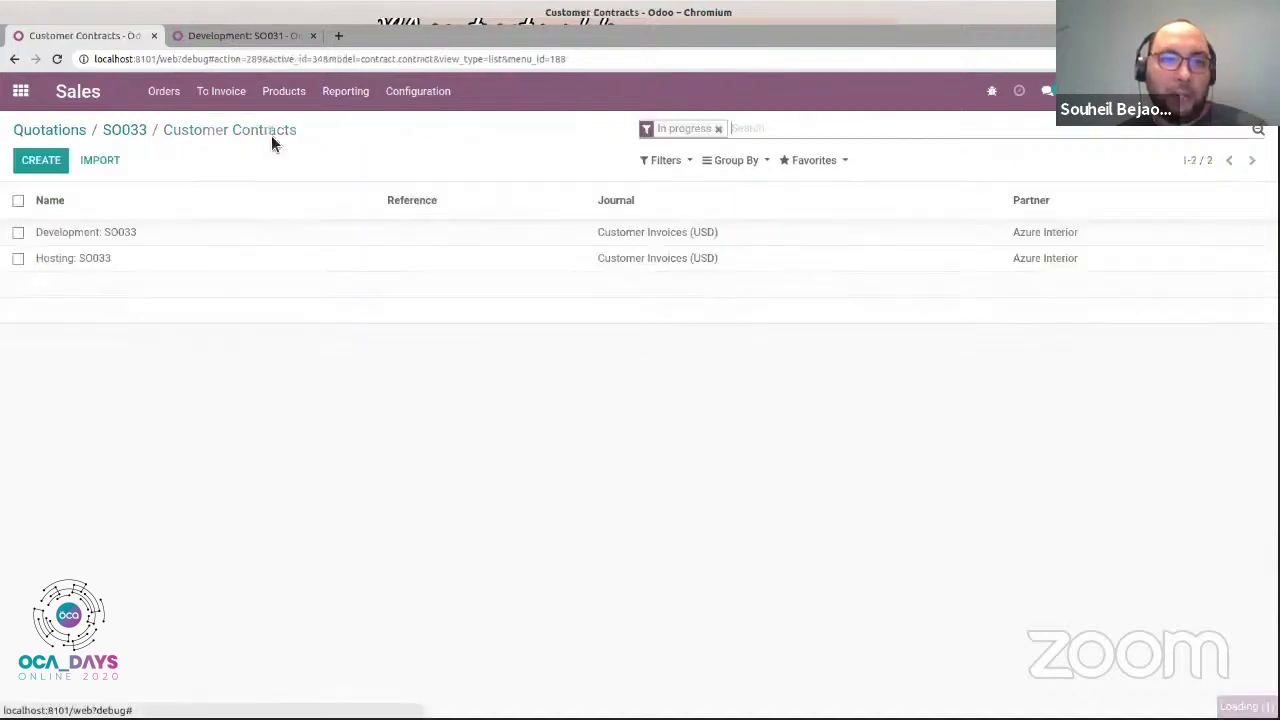
click(145, 258)
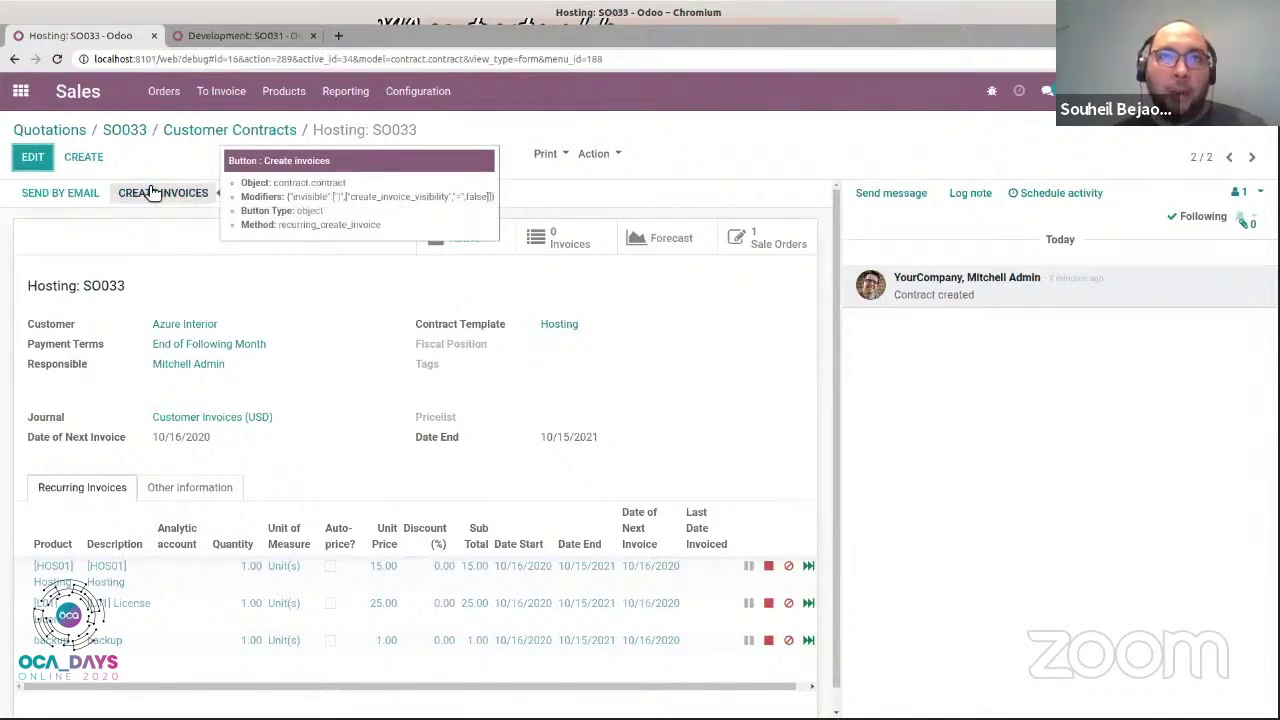
Check in Accounting which sale contracts are due for manual invoicing on 10/16/2020, without creating the invoices.
click(20, 91)
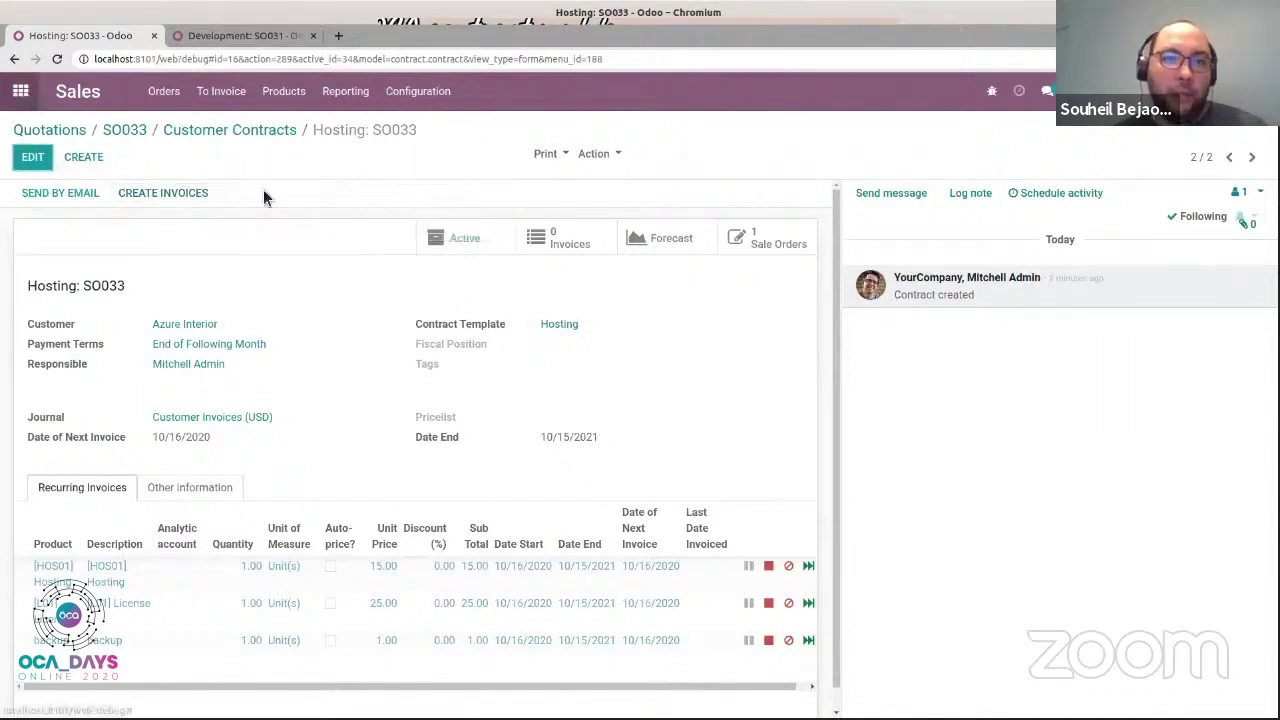
click(673, 280)
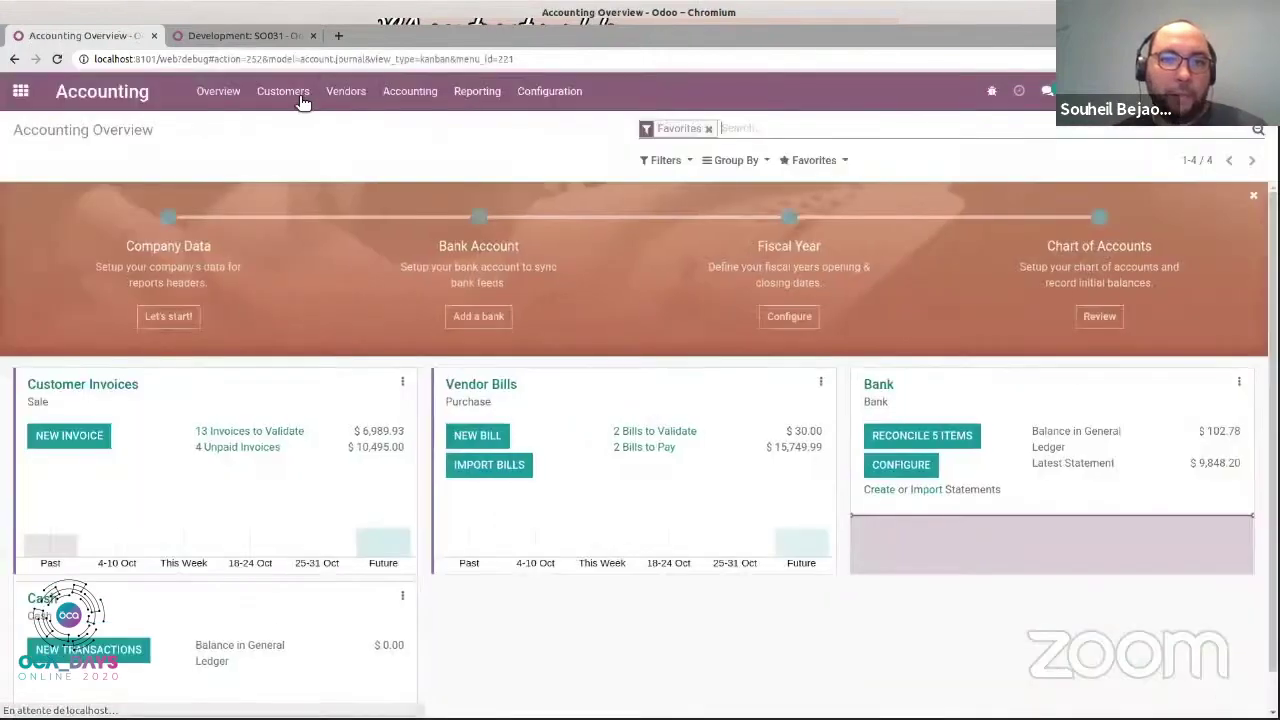
click(288, 93)
click(310, 253)
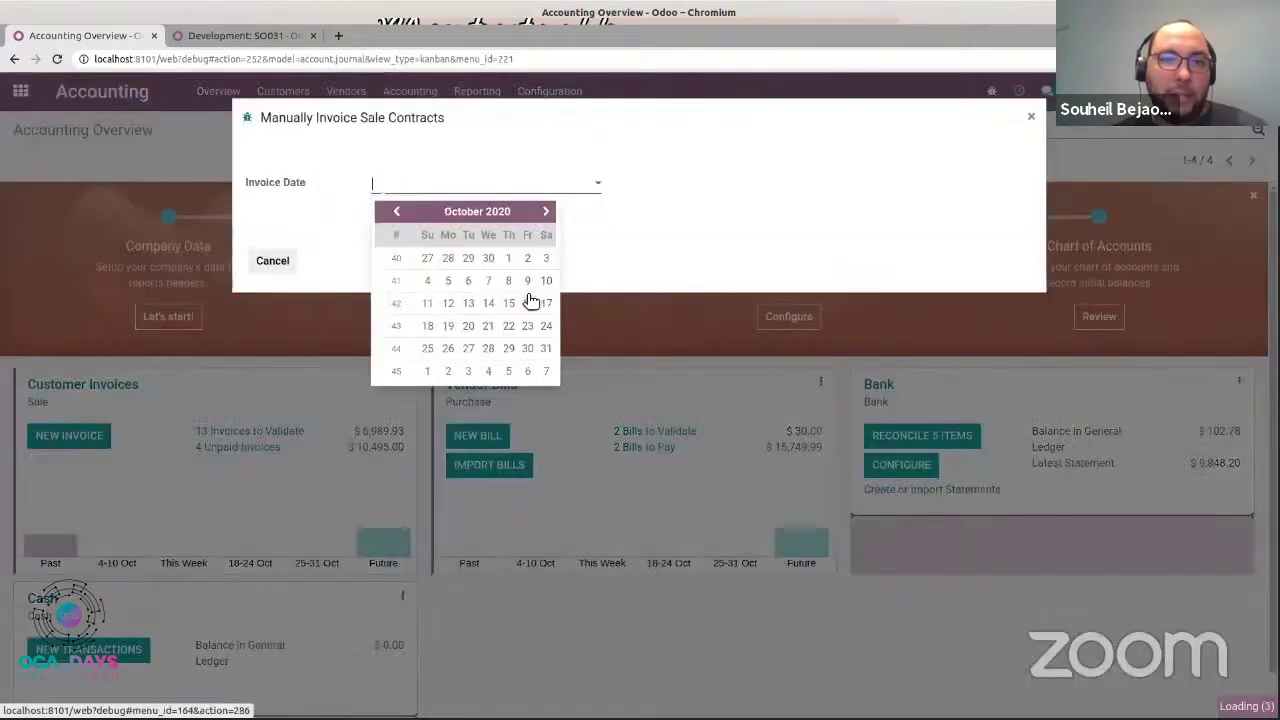
click(528, 306)
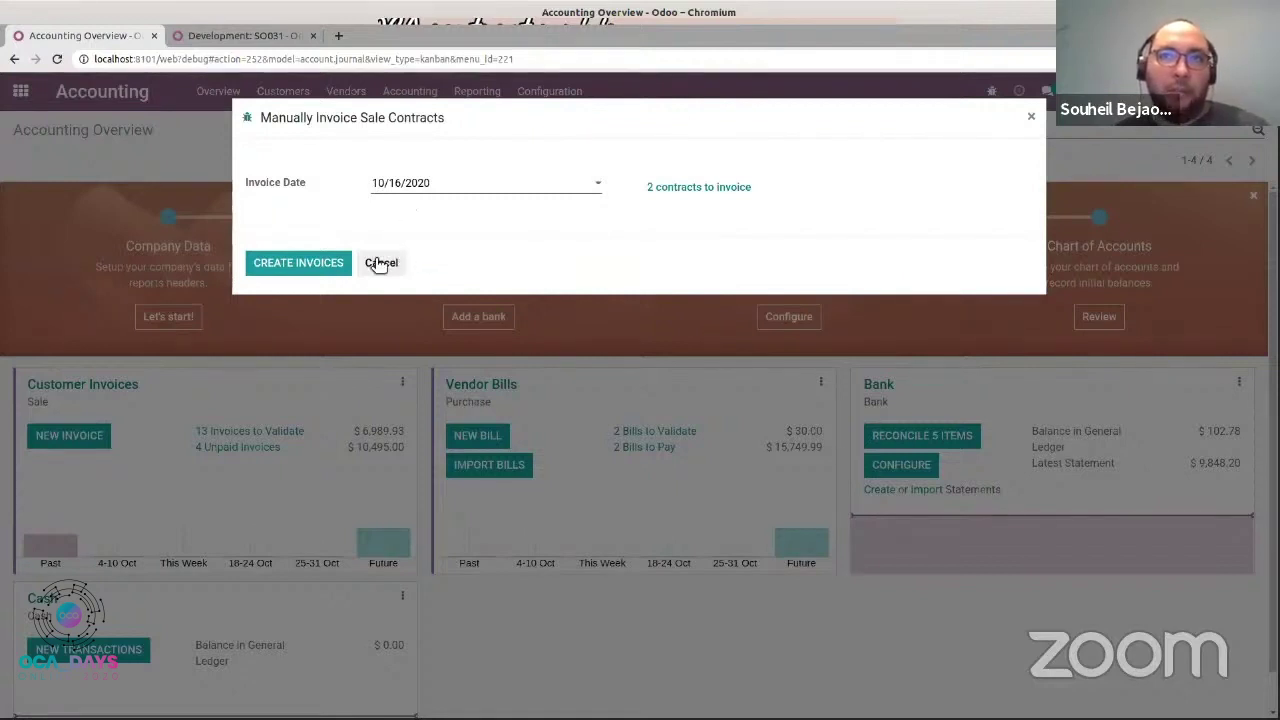
click(285, 99)
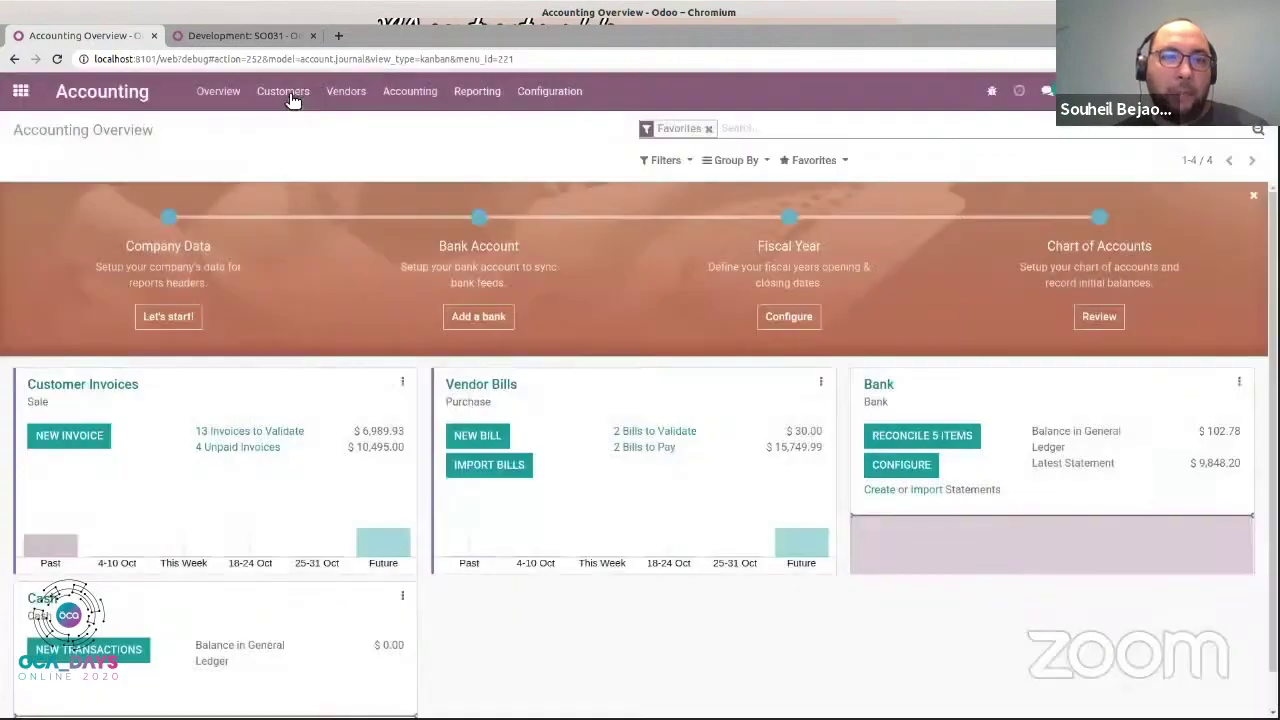
Switch back to Sales and open the Development: SO033 contract from the customer contracts.
click(288, 95)
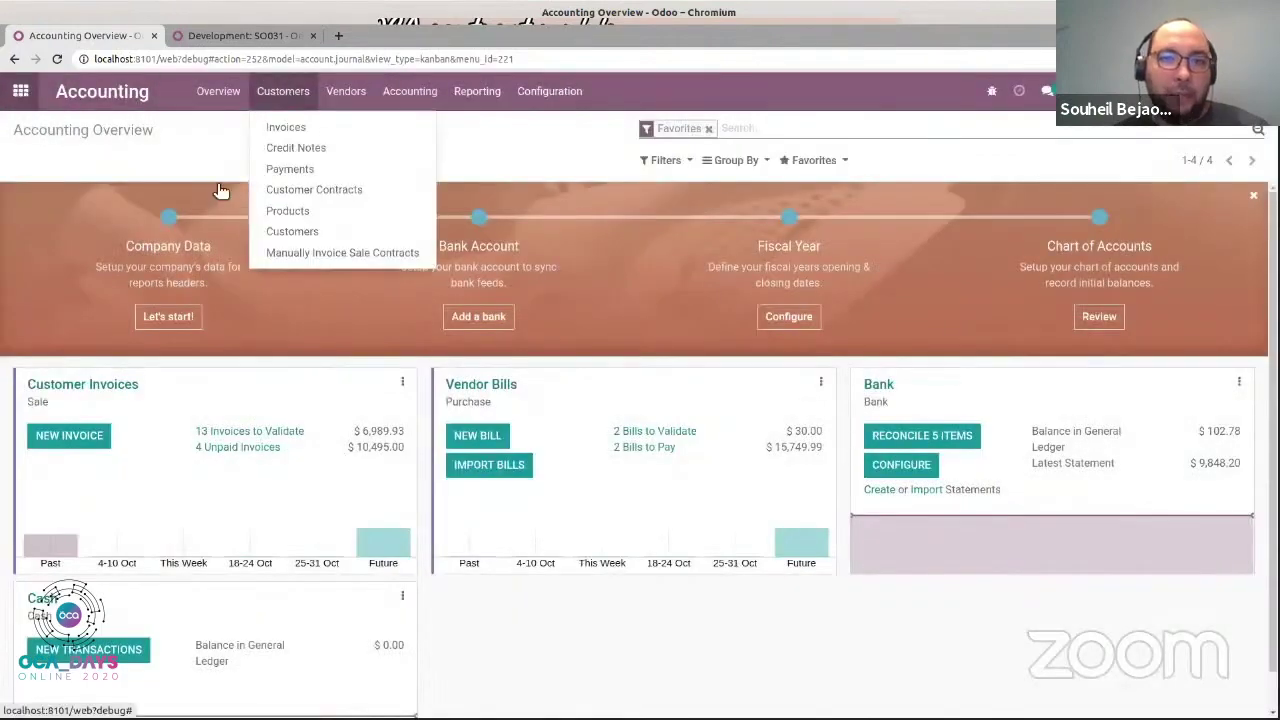
click(20, 91)
click(491, 291)
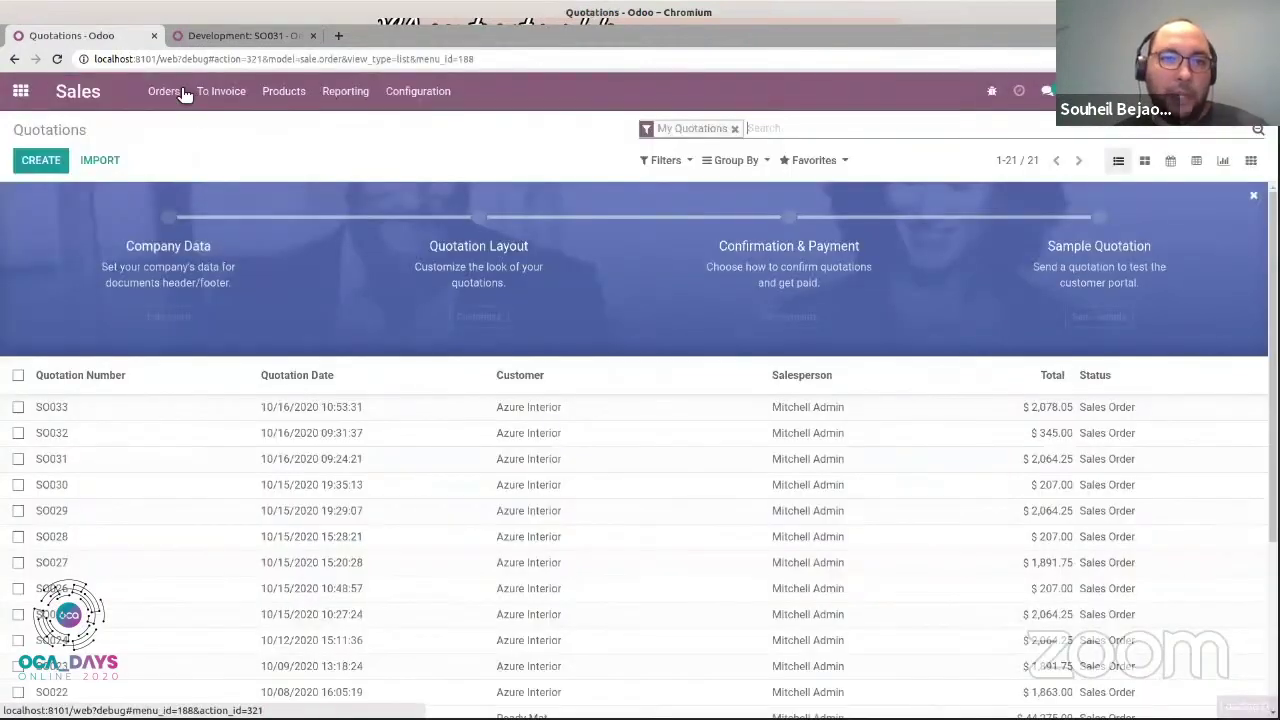
click(165, 91)
click(184, 128)
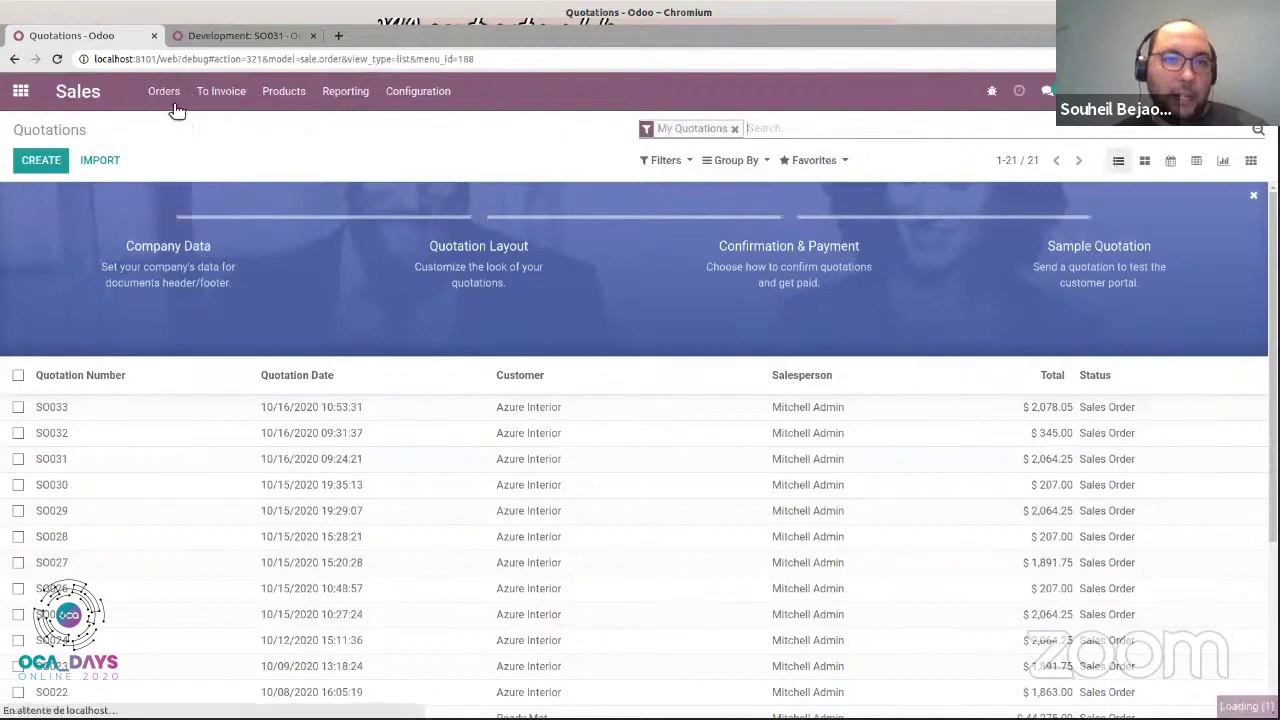
click(20, 91)
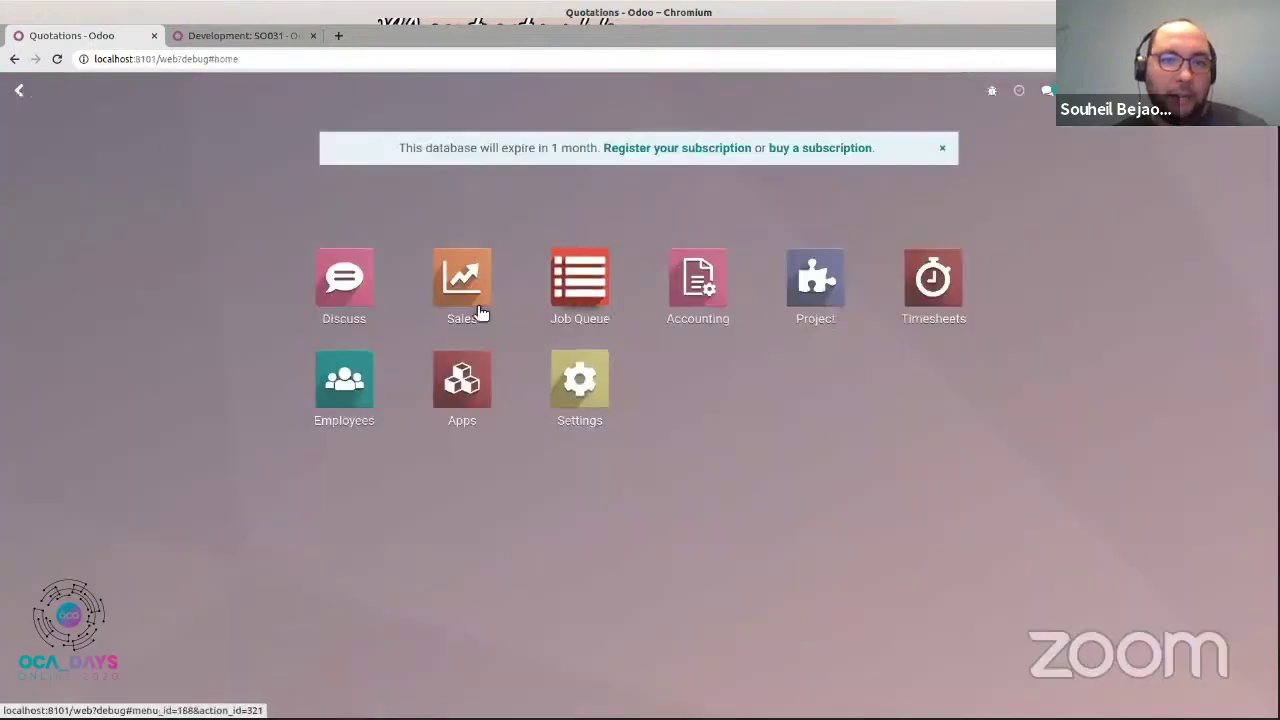
click(475, 303)
click(220, 91)
click(165, 91)
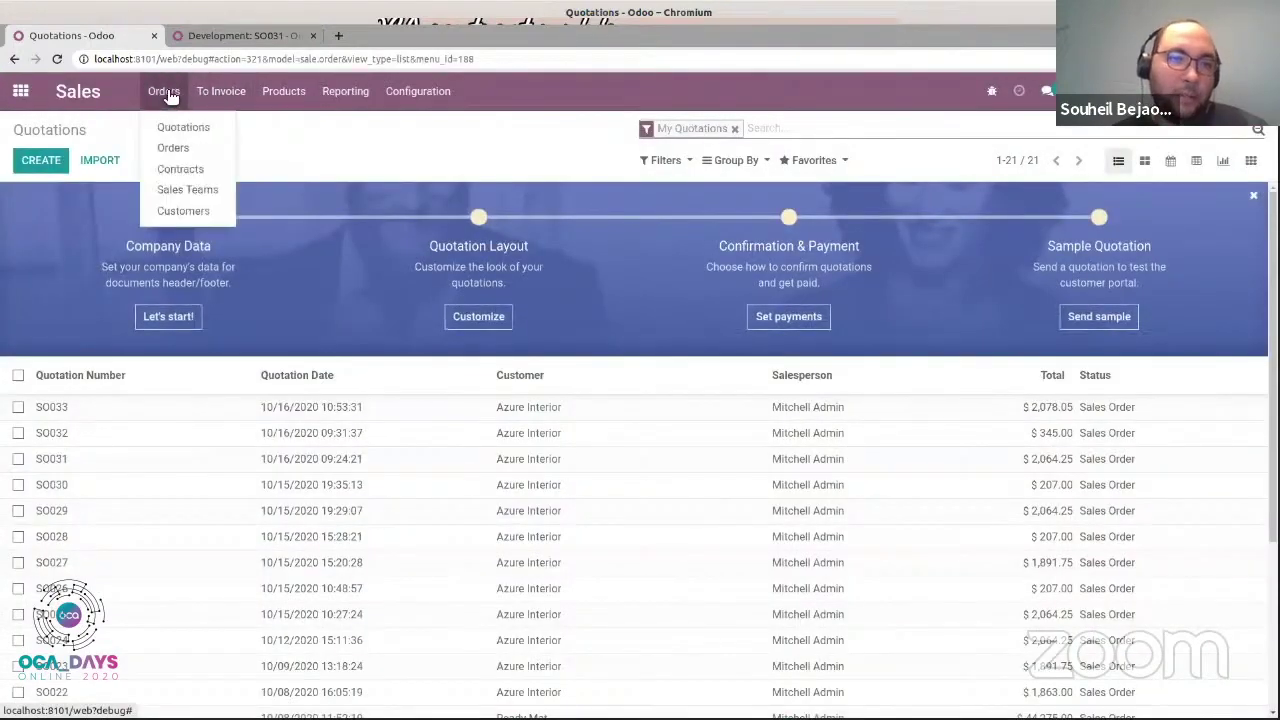
click(203, 172)
click(209, 238)
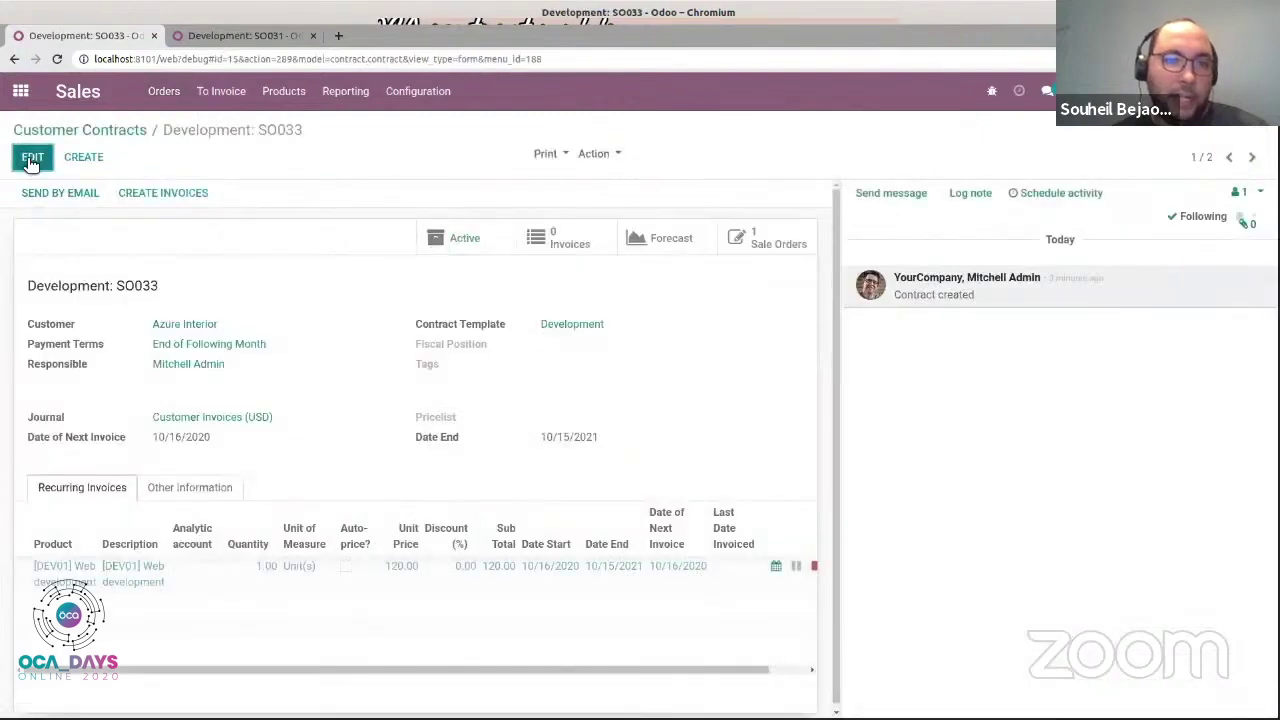
Set the Web development contract line's analytic account to [RD] Research & Development Project and save the line.
click(291, 562)
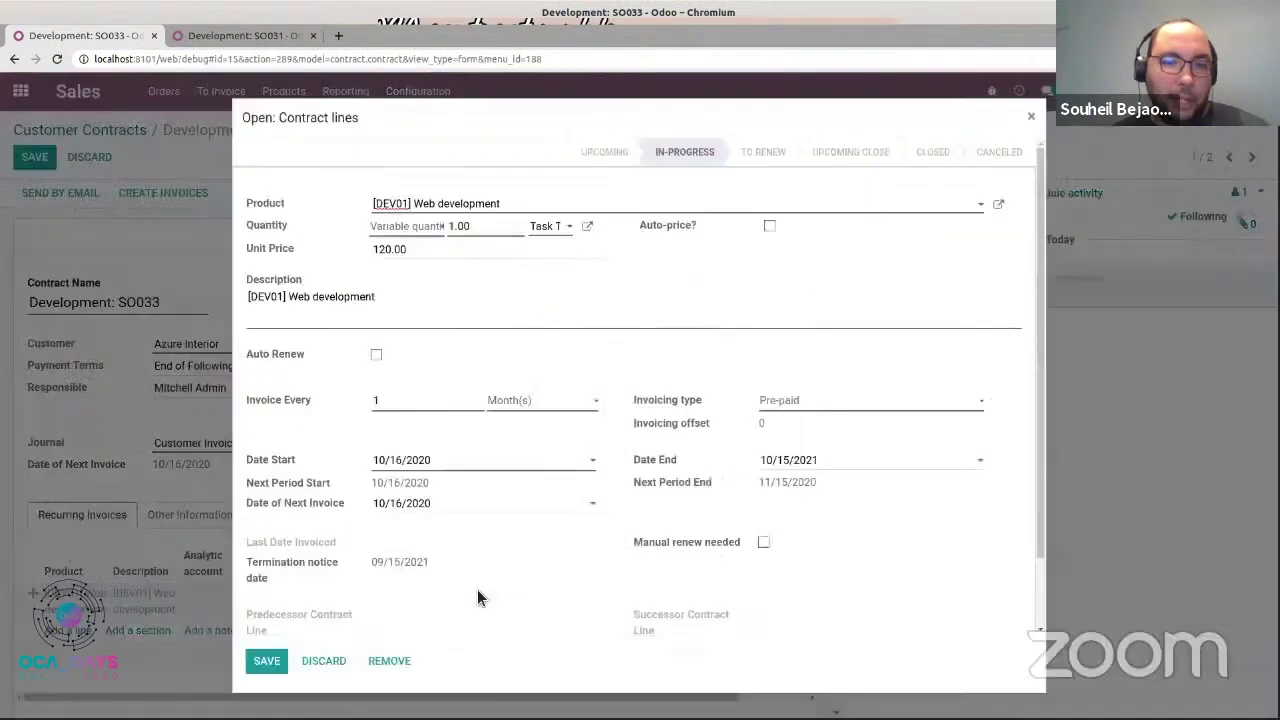
scroll(477, 597, down, 2)
click(457, 594)
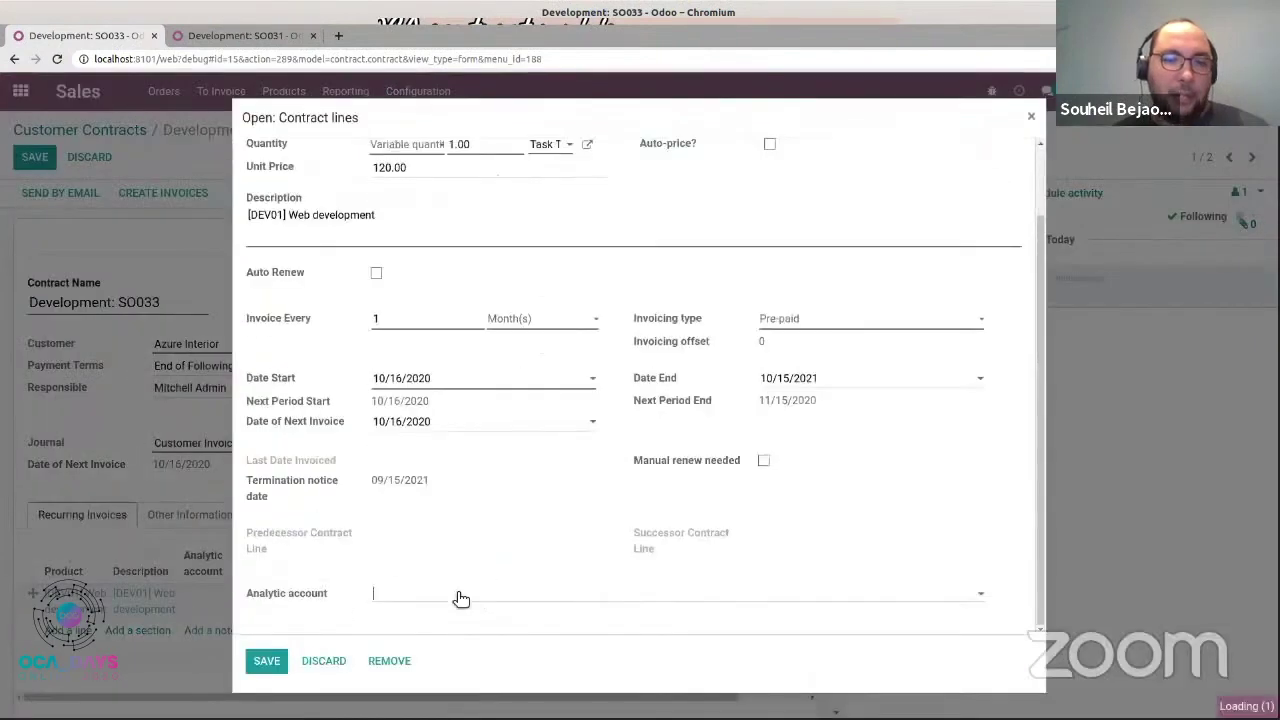
text(deve)
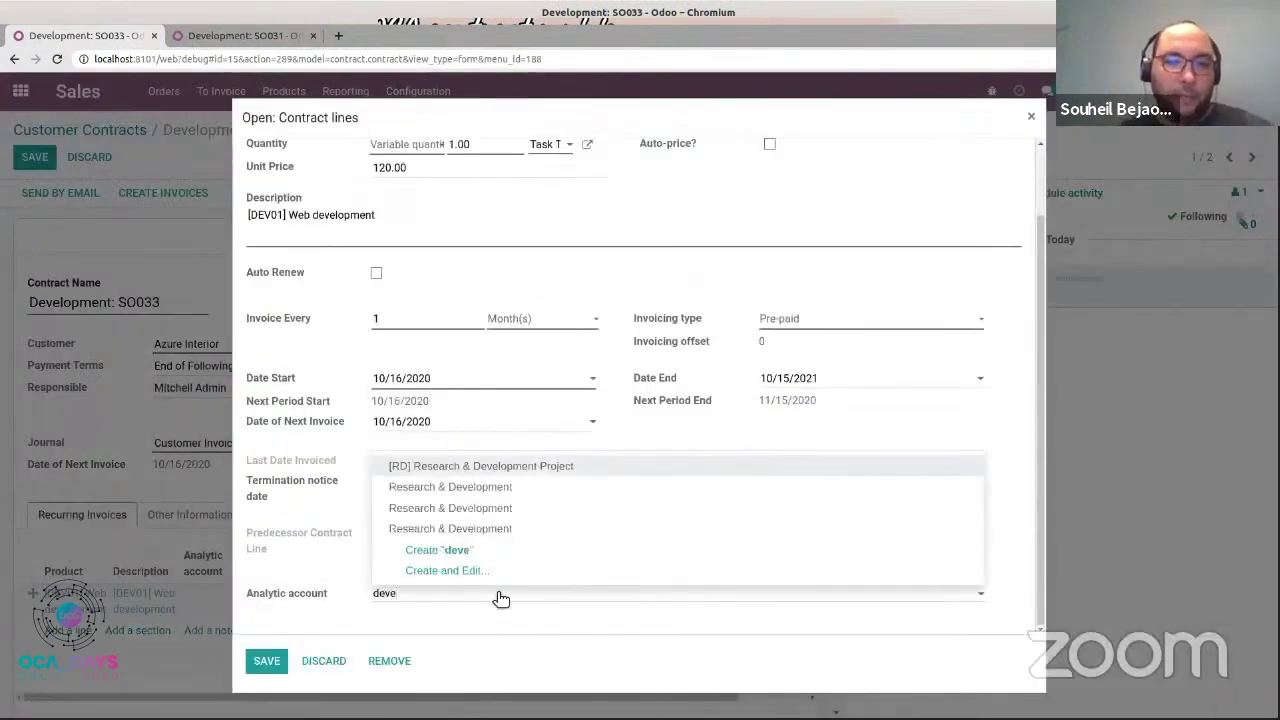
click(591, 475)
click(272, 662)
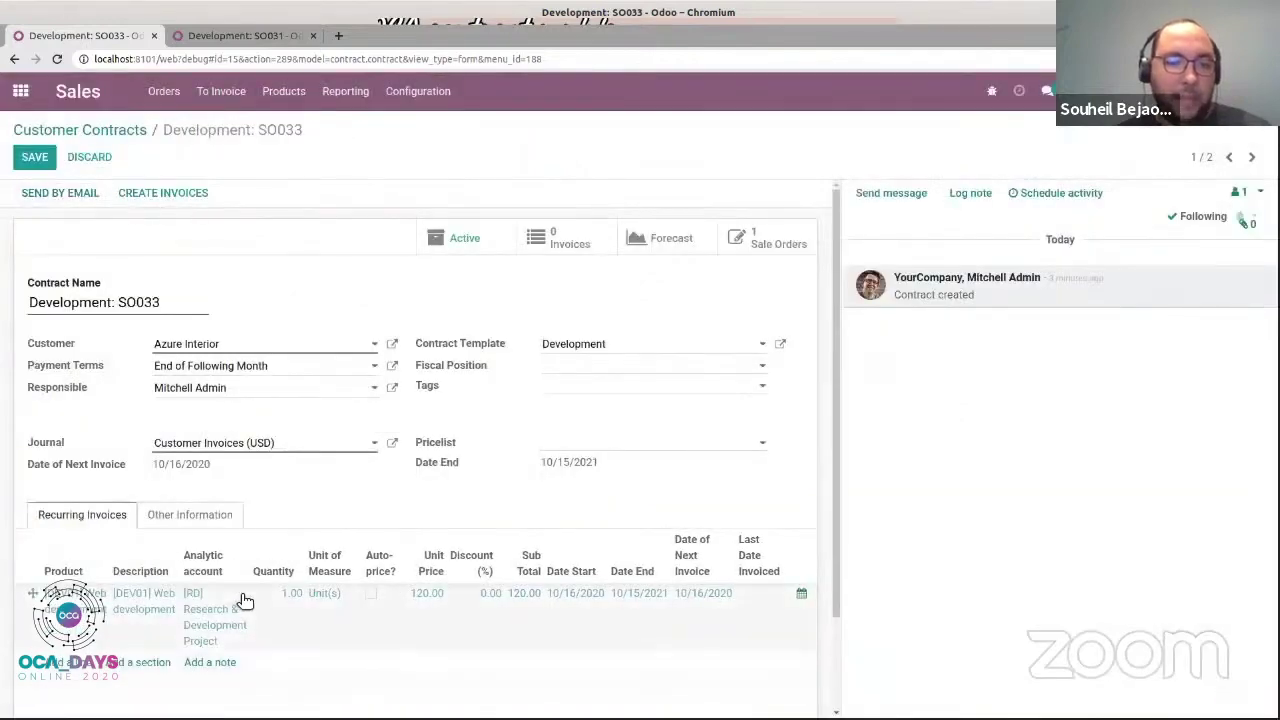
Review the Web development line's quantity, invoicing and analytic account settings, close it, and save the Development: SO033 contract.
click(240, 600)
scroll(465, 551, down, 1)
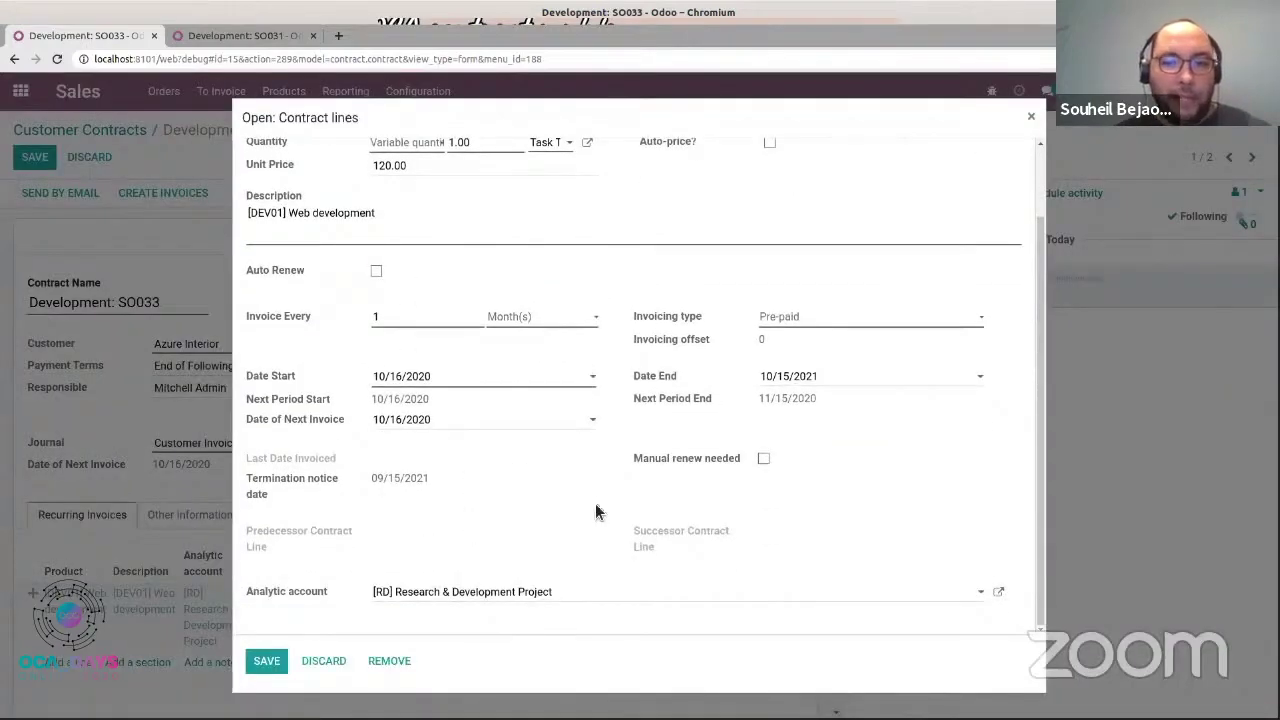
scroll(700, 380, up, 1)
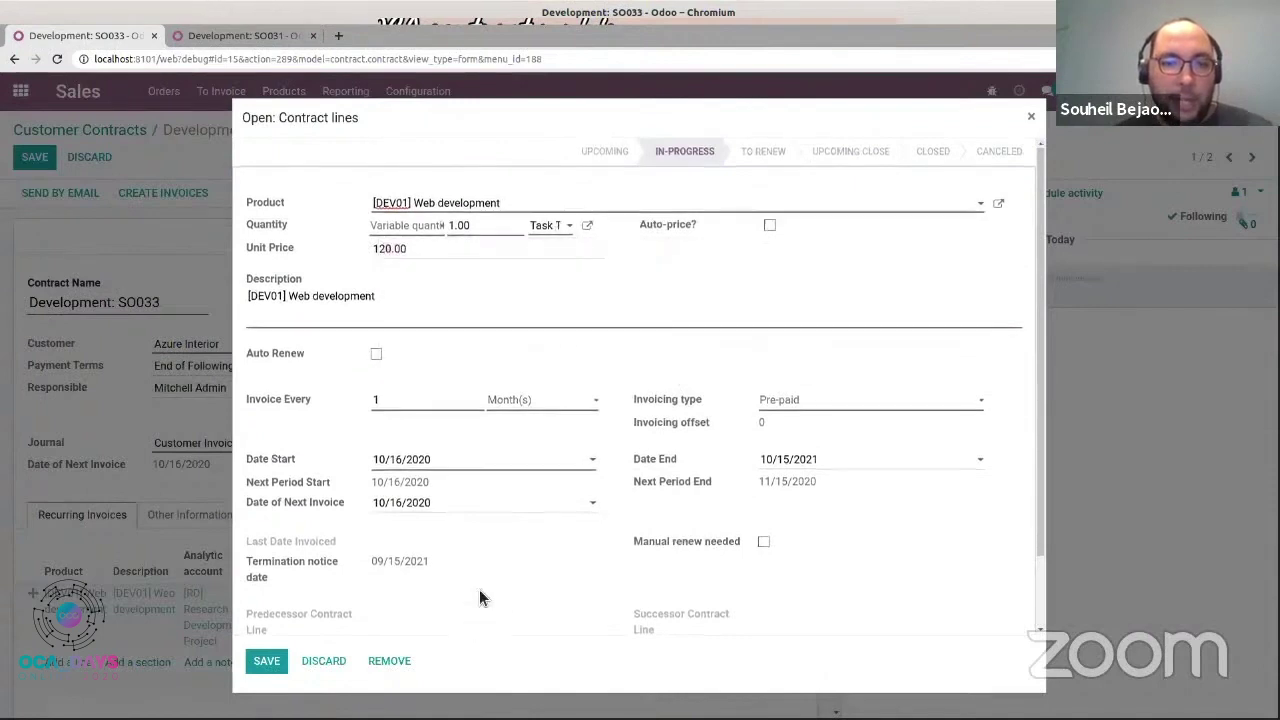
scroll(479, 598, down, 1)
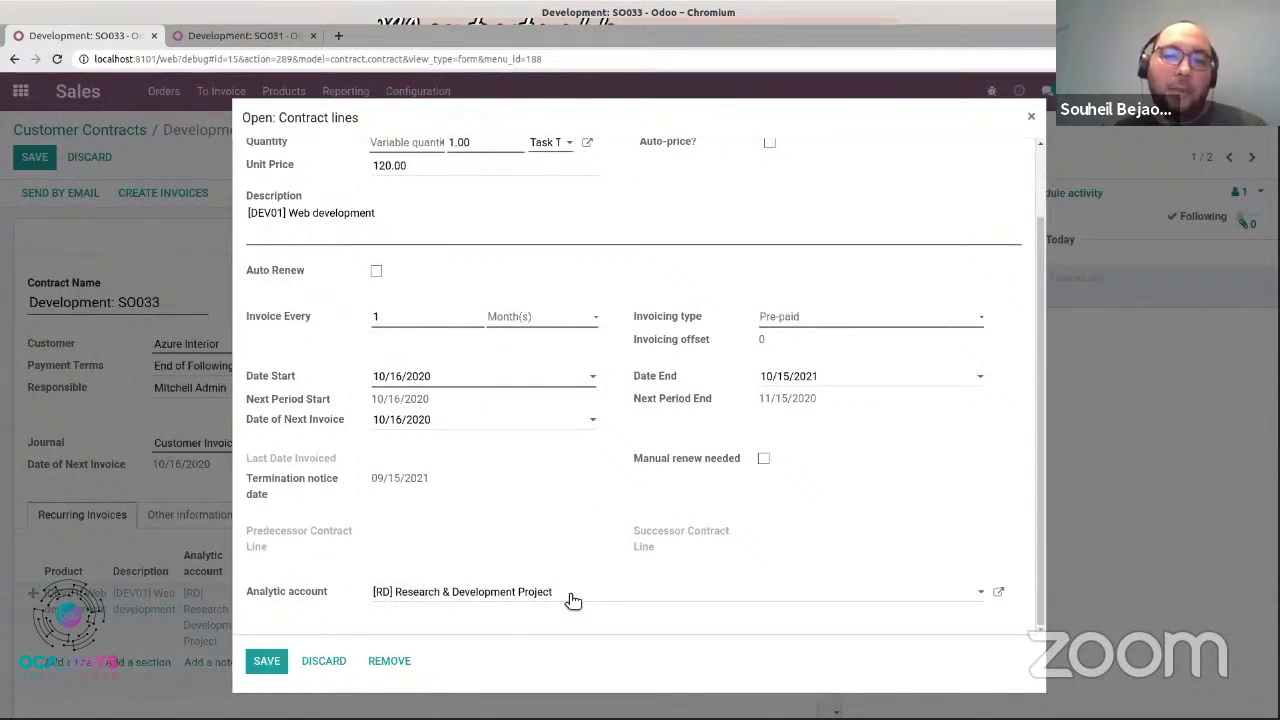
click(301, 666)
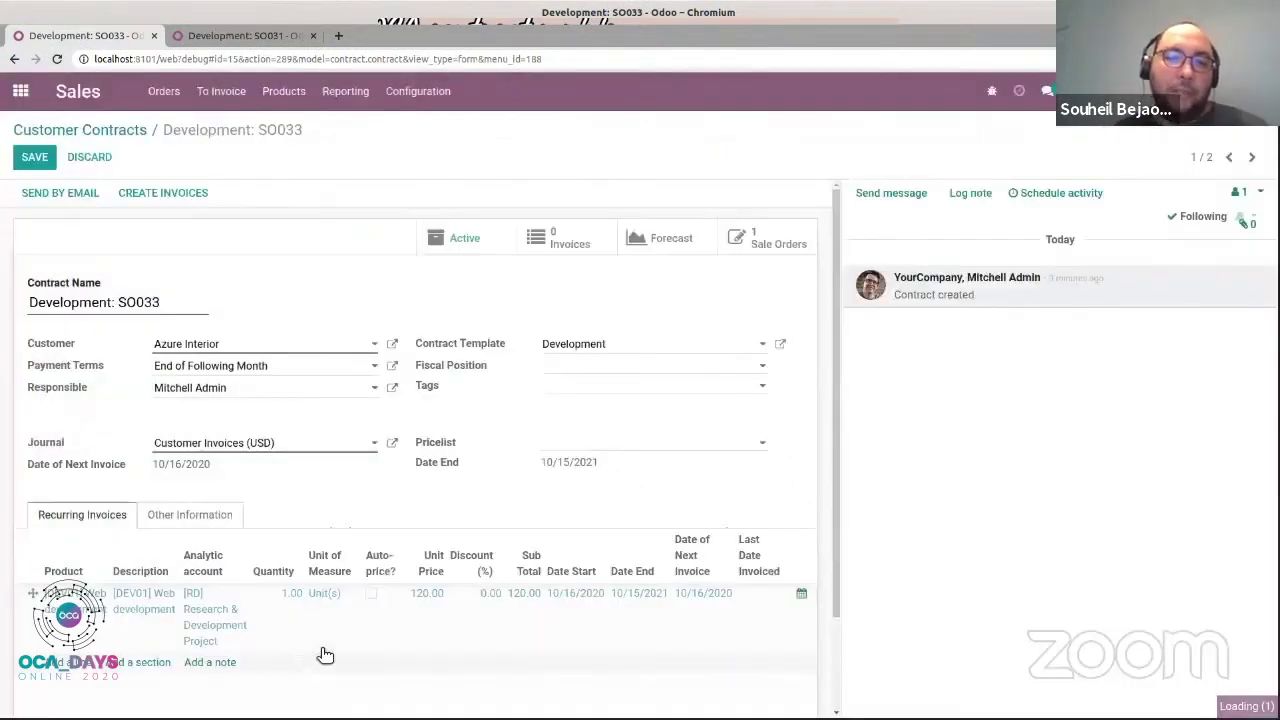
click(34, 157)
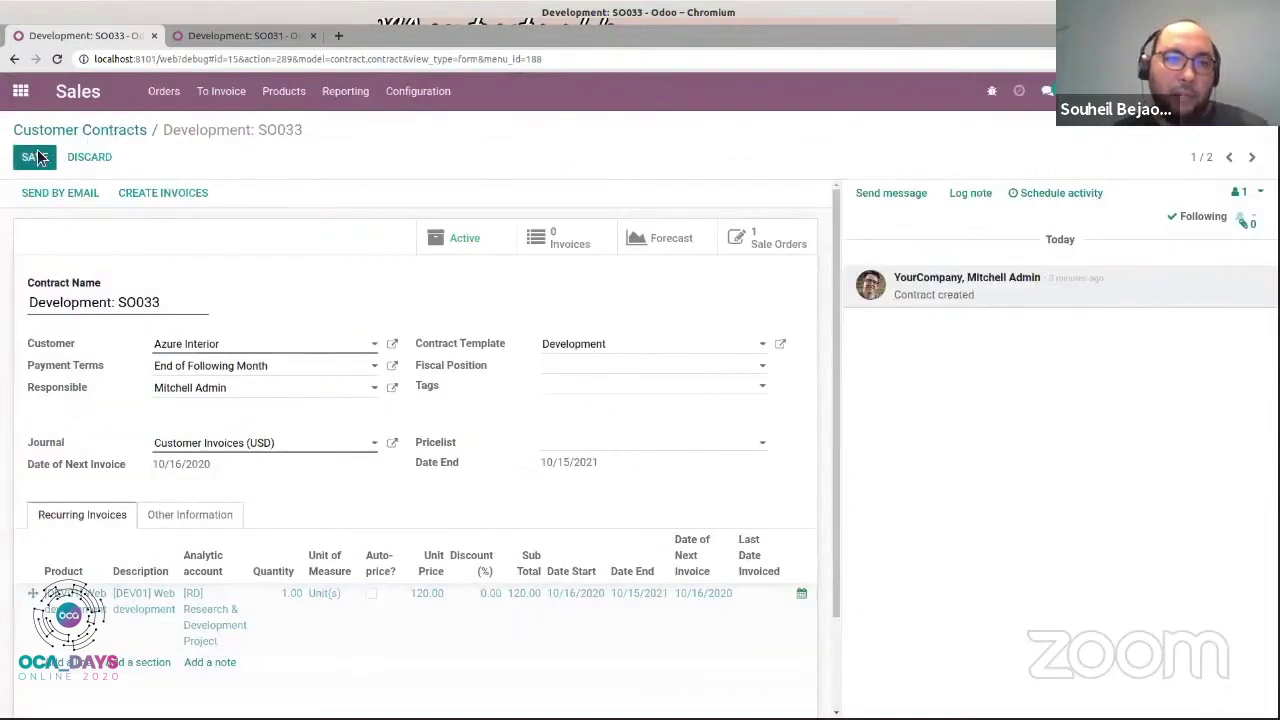
In Timesheets, start an entry for 10/16/2020 described as "some stuff" on the Research & Development project.
click(20, 91)
click(915, 283)
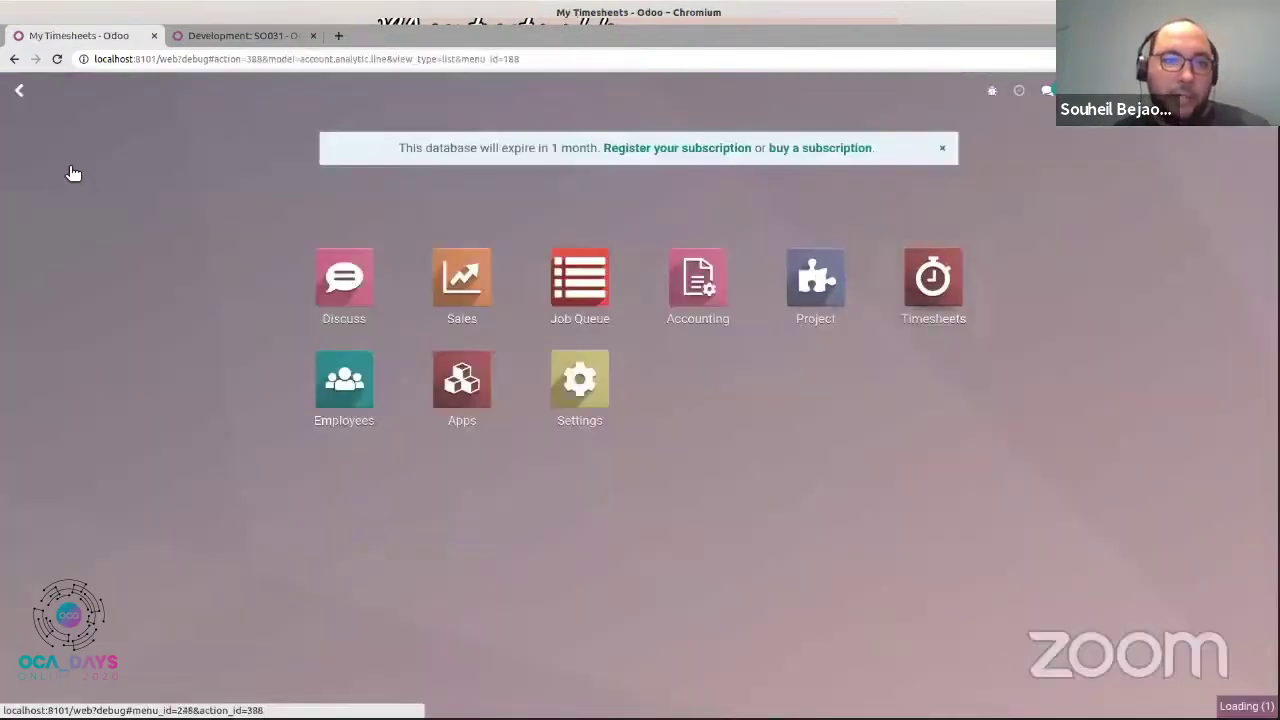
key(alt+c)
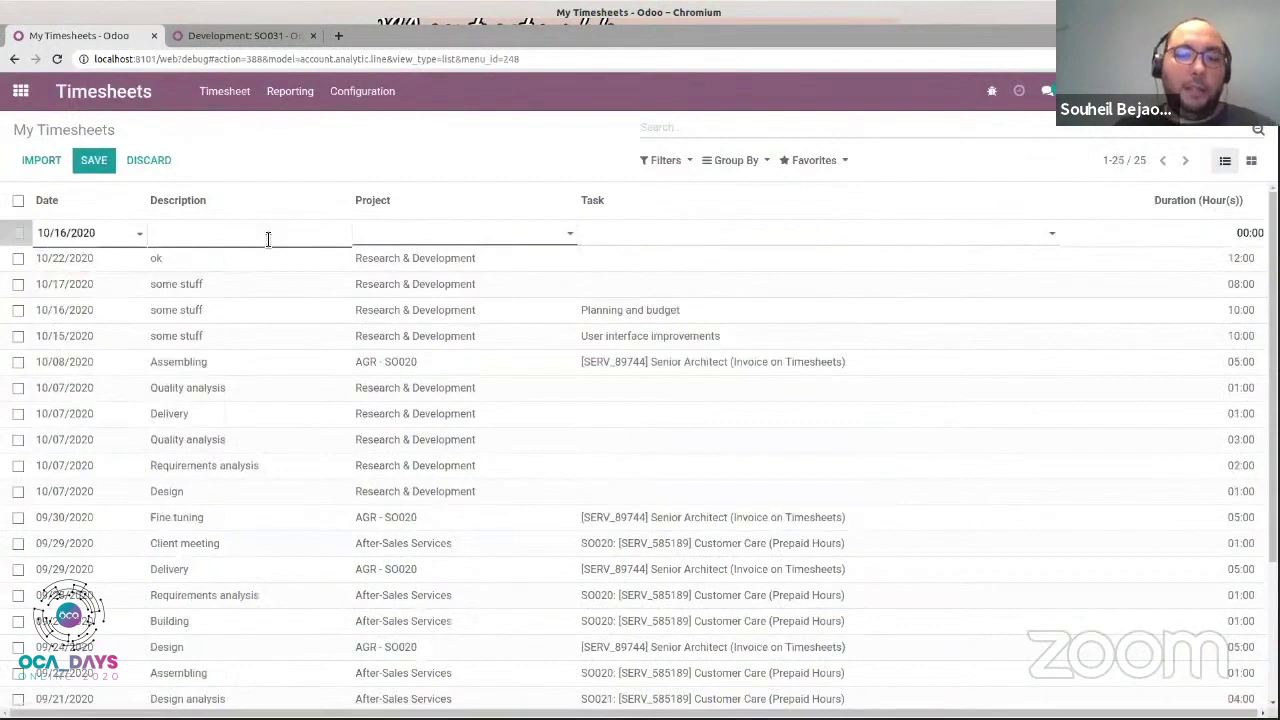
text(some stuff)
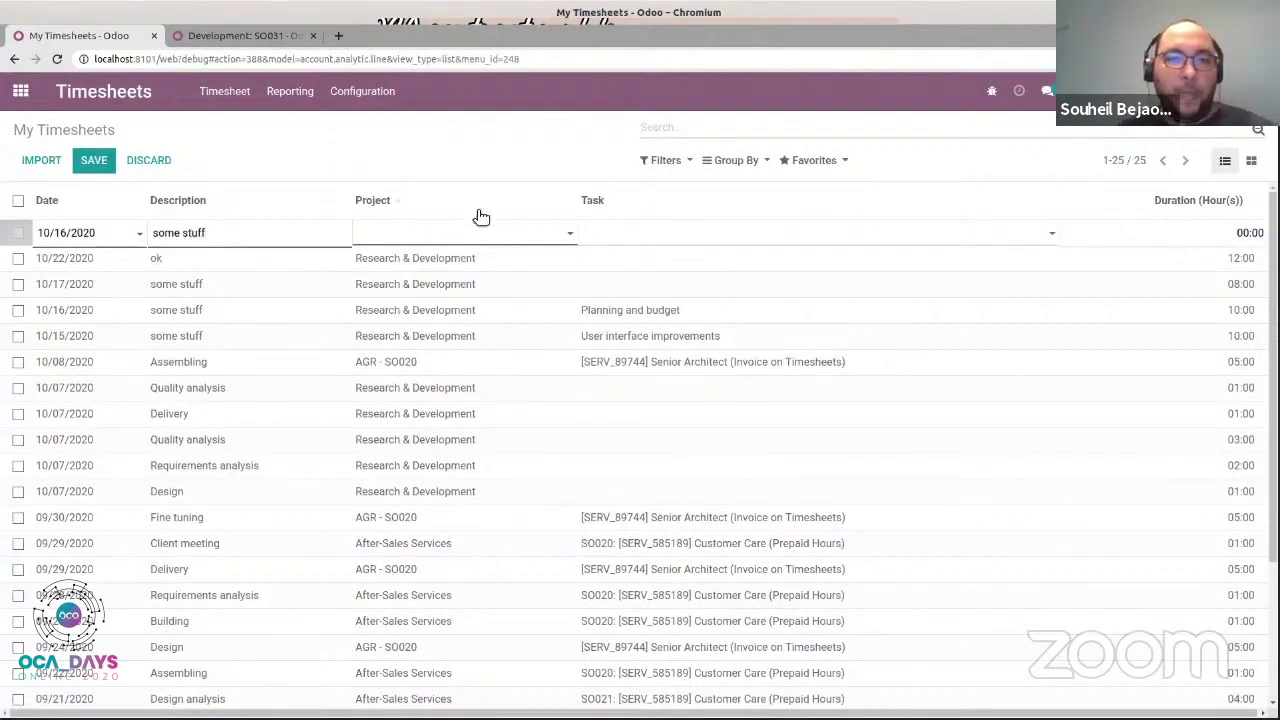
click(477, 230)
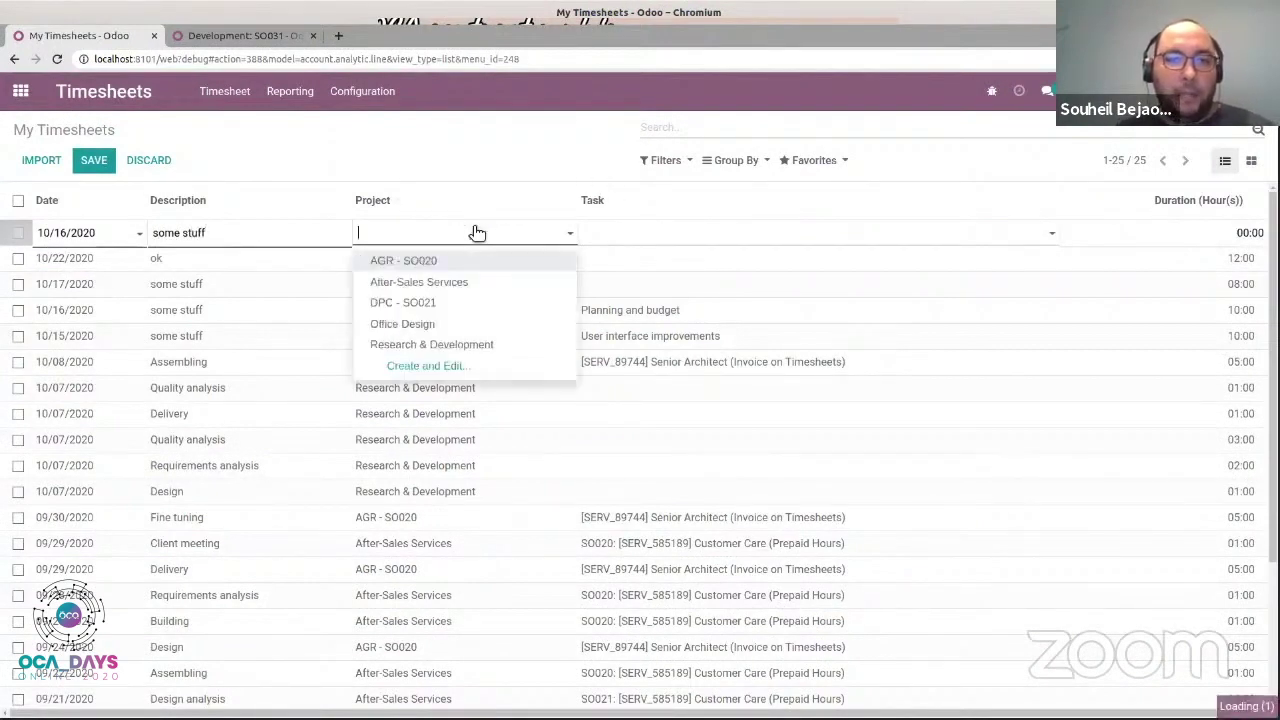
text(deve)
click(472, 260)
Assign the new timesheet entry to the Planning and budget task with a duration of 12 hours and save it.
click(667, 236)
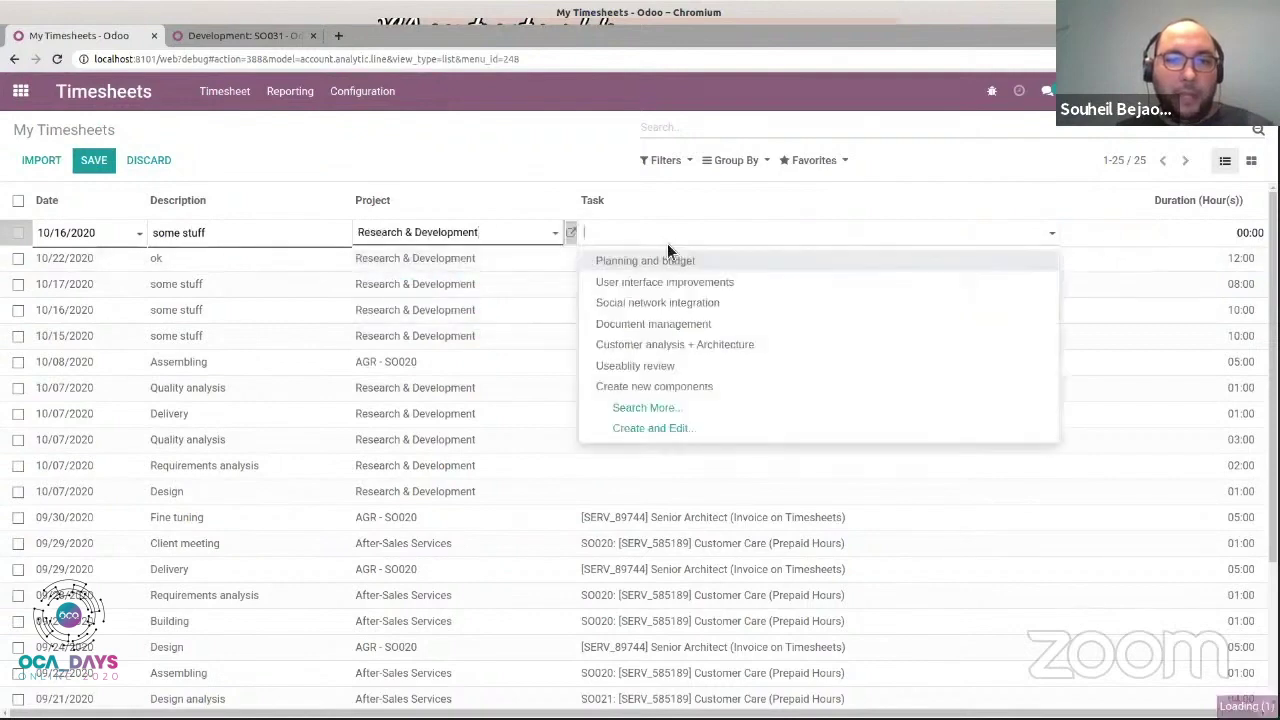
click(673, 258)
click(1174, 239)
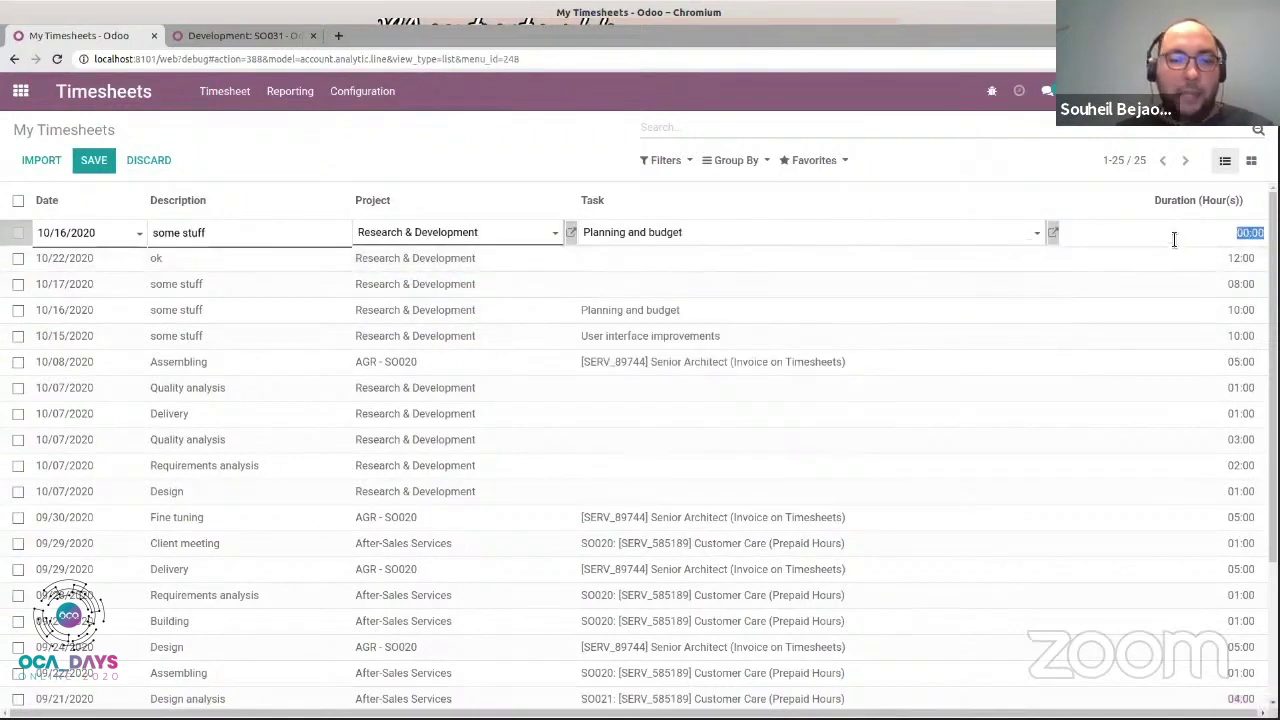
text(12)
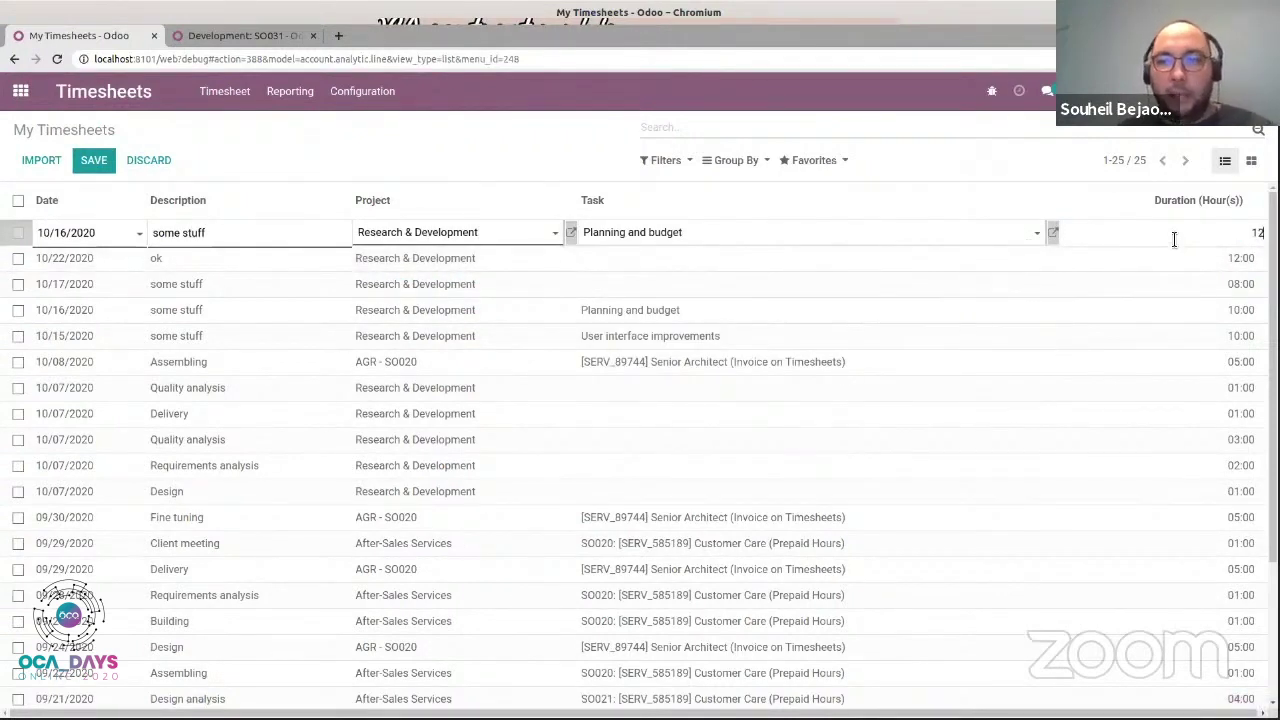
click(100, 161)
In Accounting, manually invoice the sale contracts with invoice date 10/16/2020 and create the invoices.
click(20, 91)
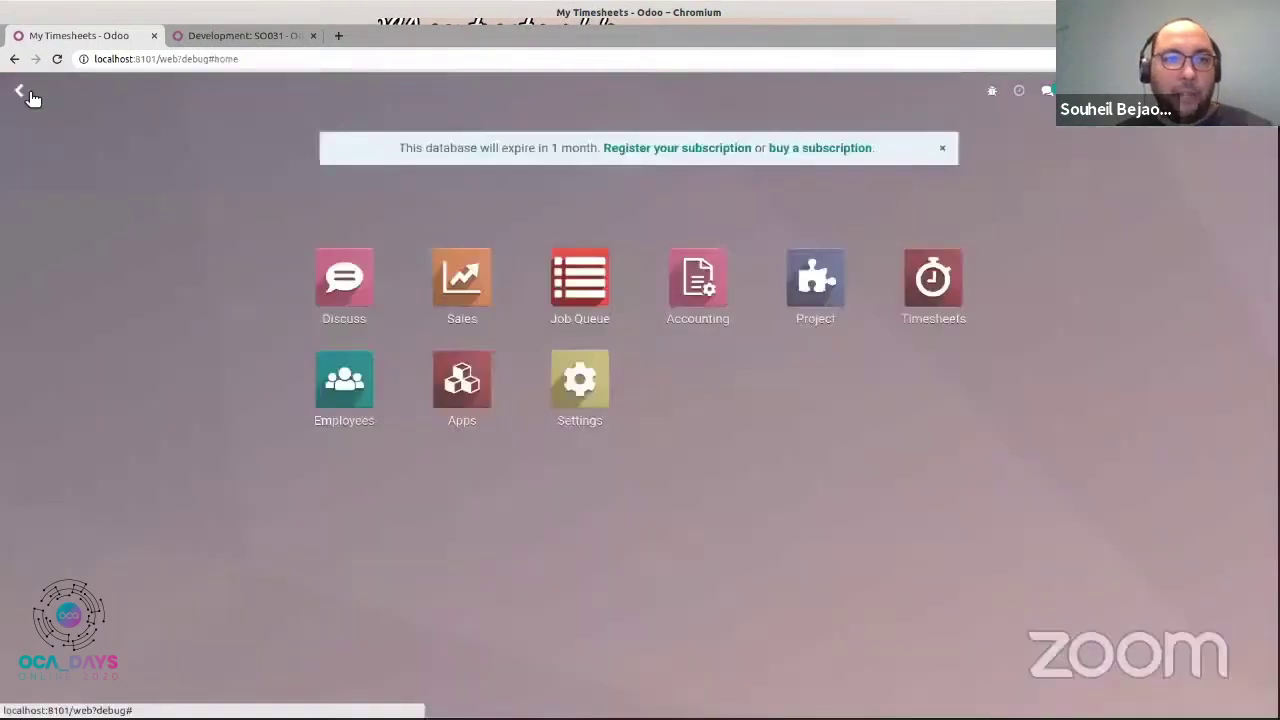
click(705, 288)
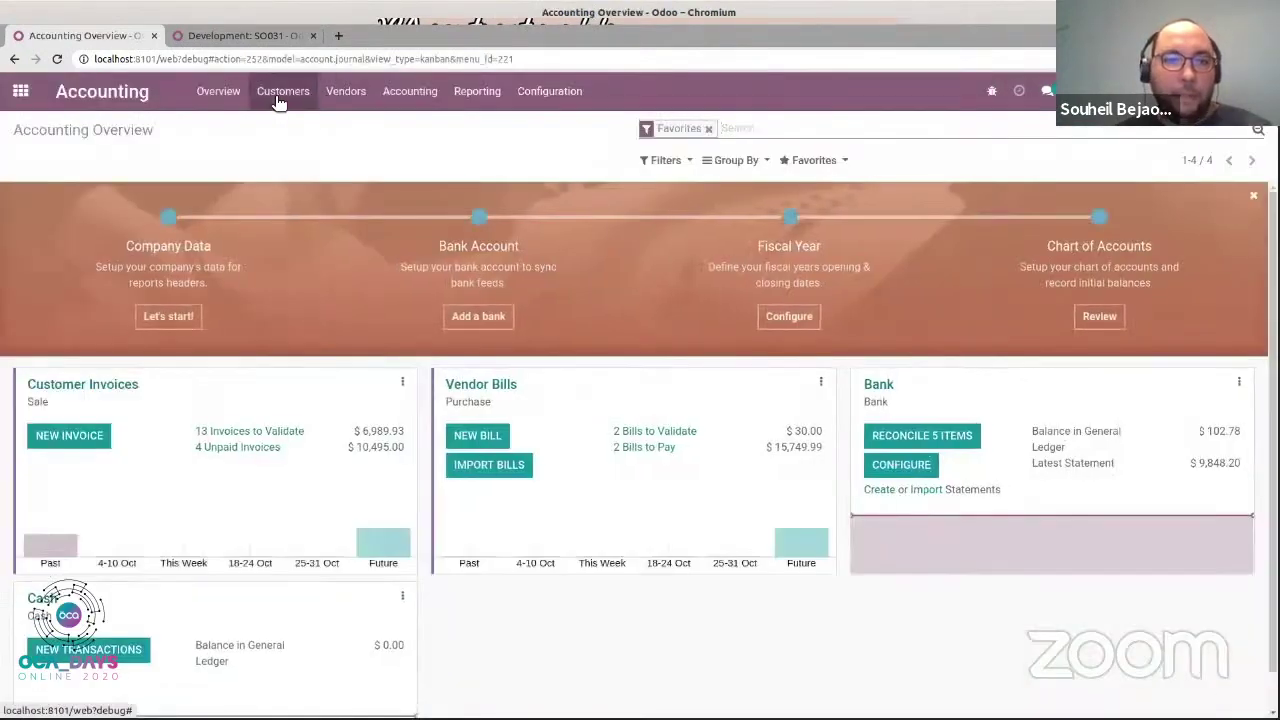
click(281, 99)
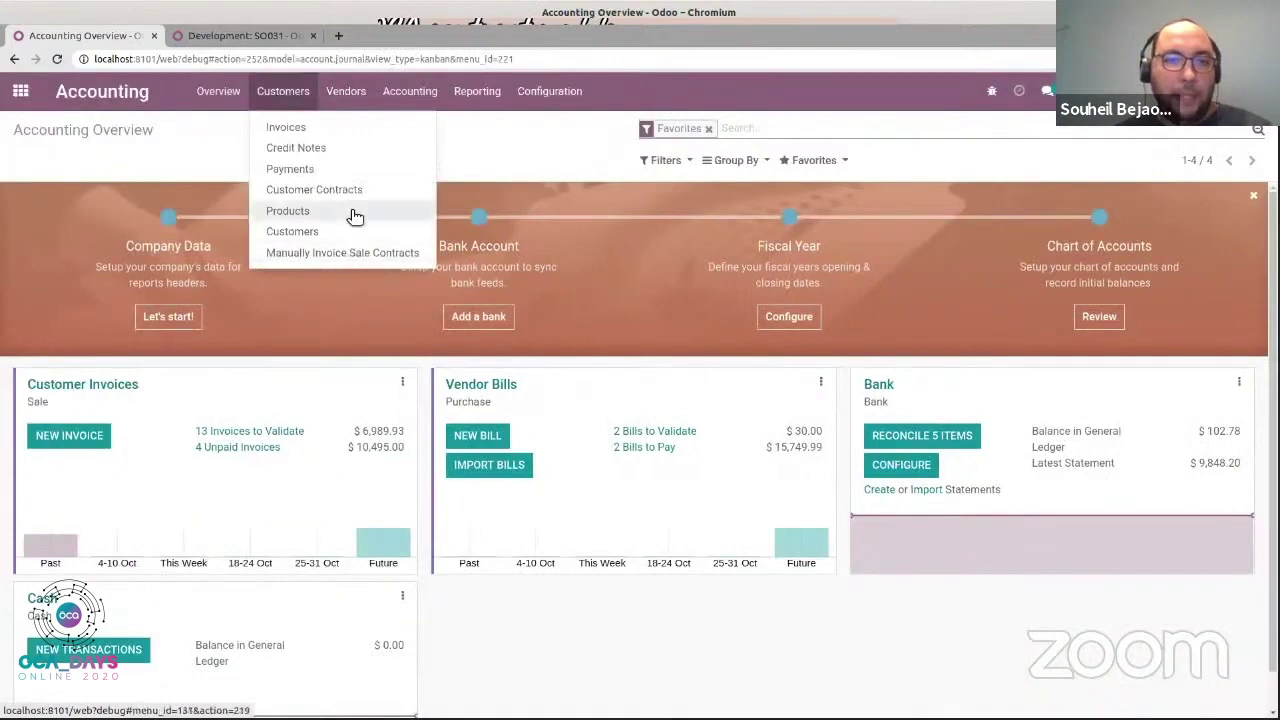
click(345, 254)
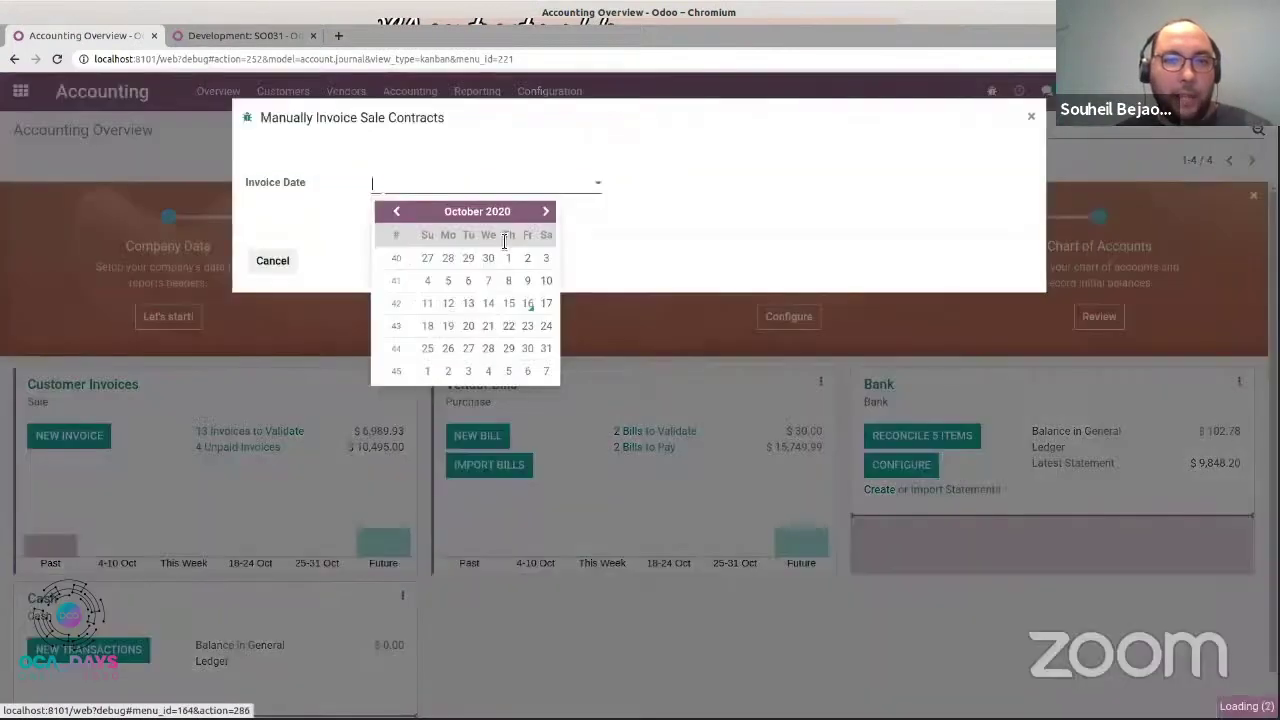
click(527, 308)
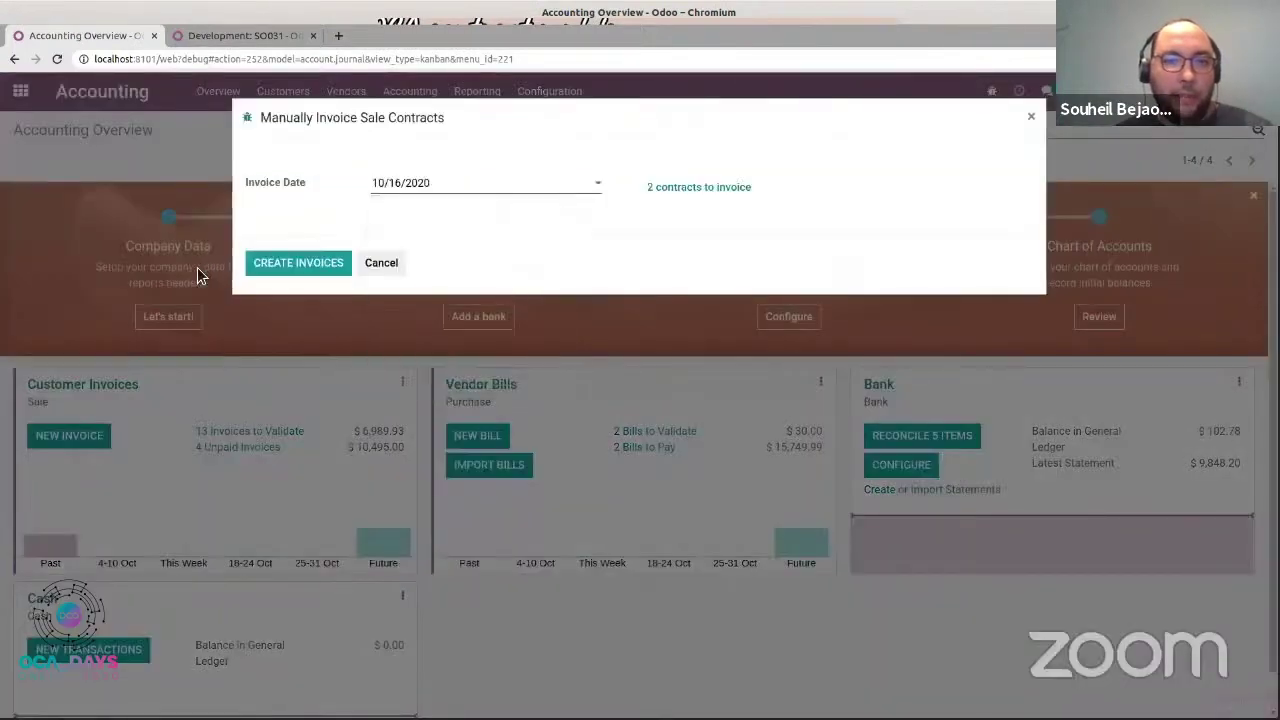
click(303, 263)
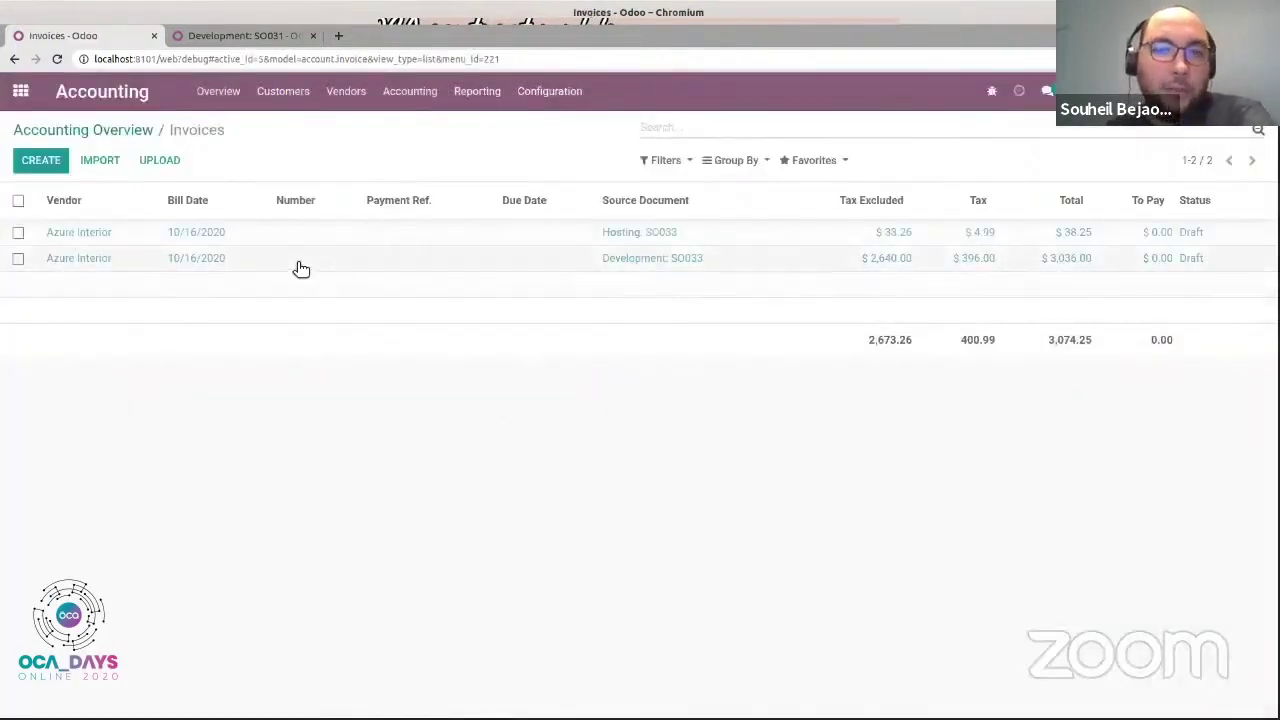
Examine the draft invoice for Development: SO033, and the next and last invoice dates on the Hosting: SO033 contract lines.
click(510, 264)
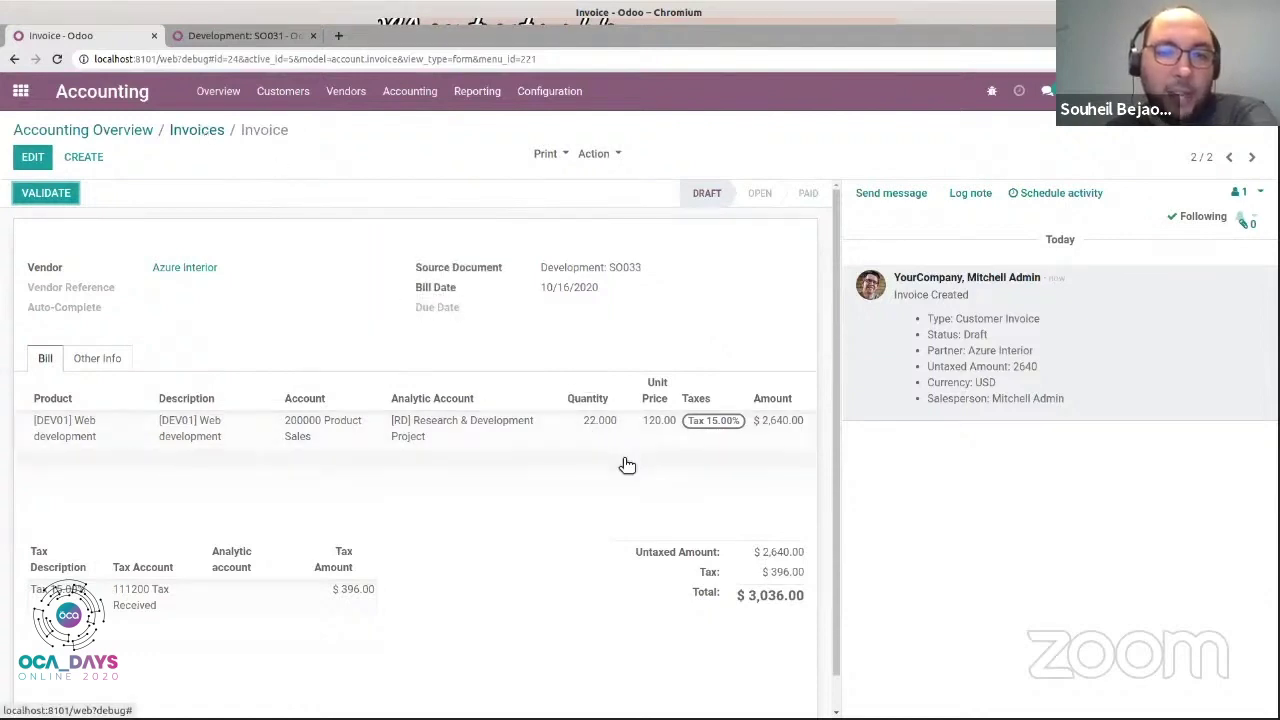
mouse_move(591, 422)
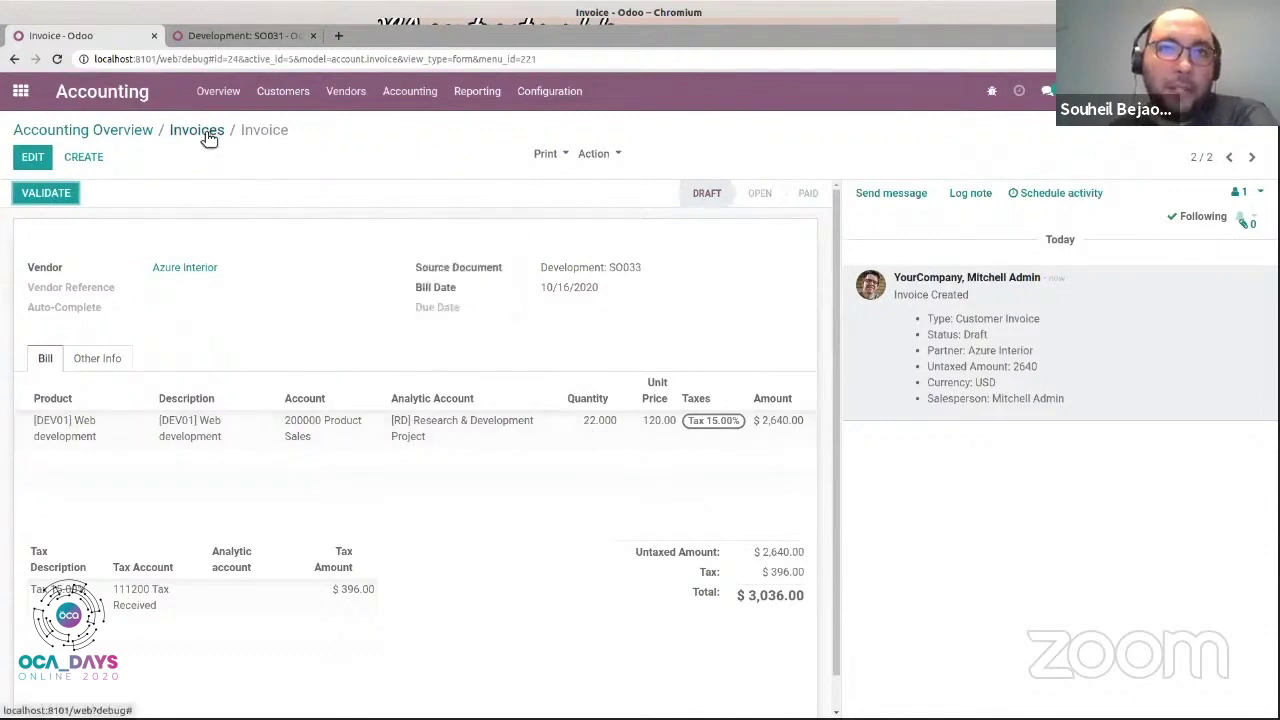
click(270, 94)
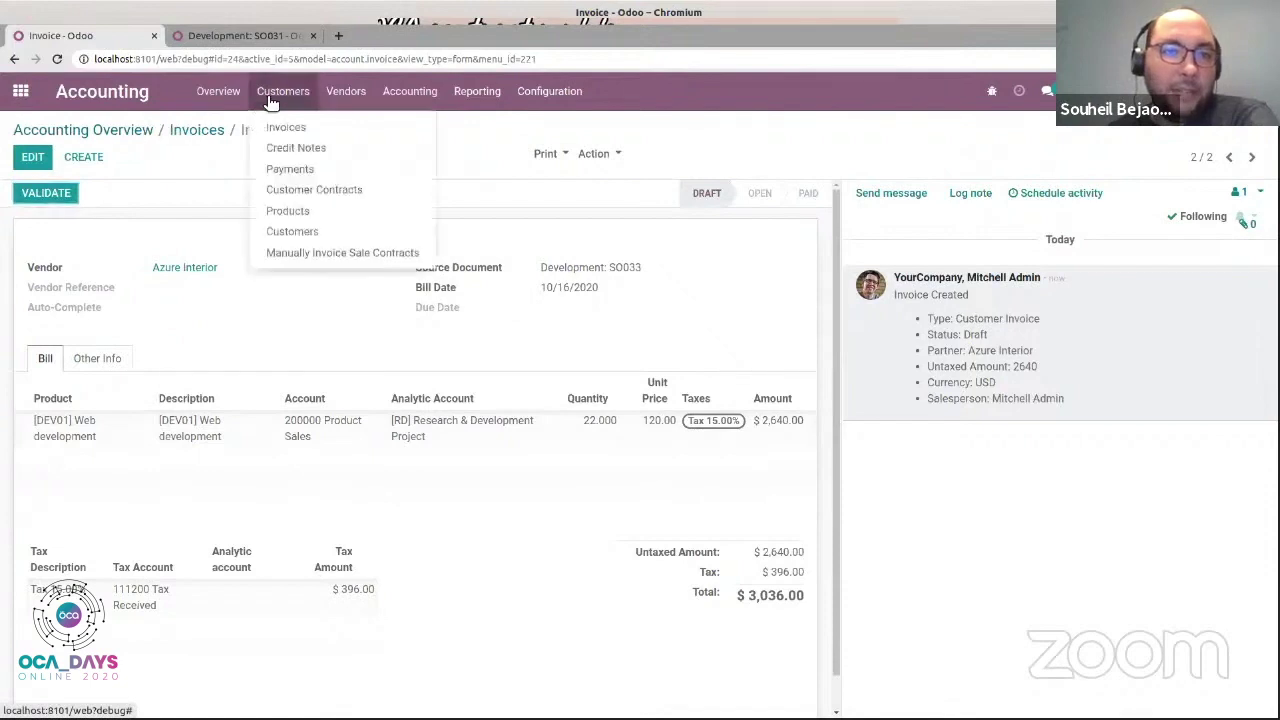
click(328, 232)
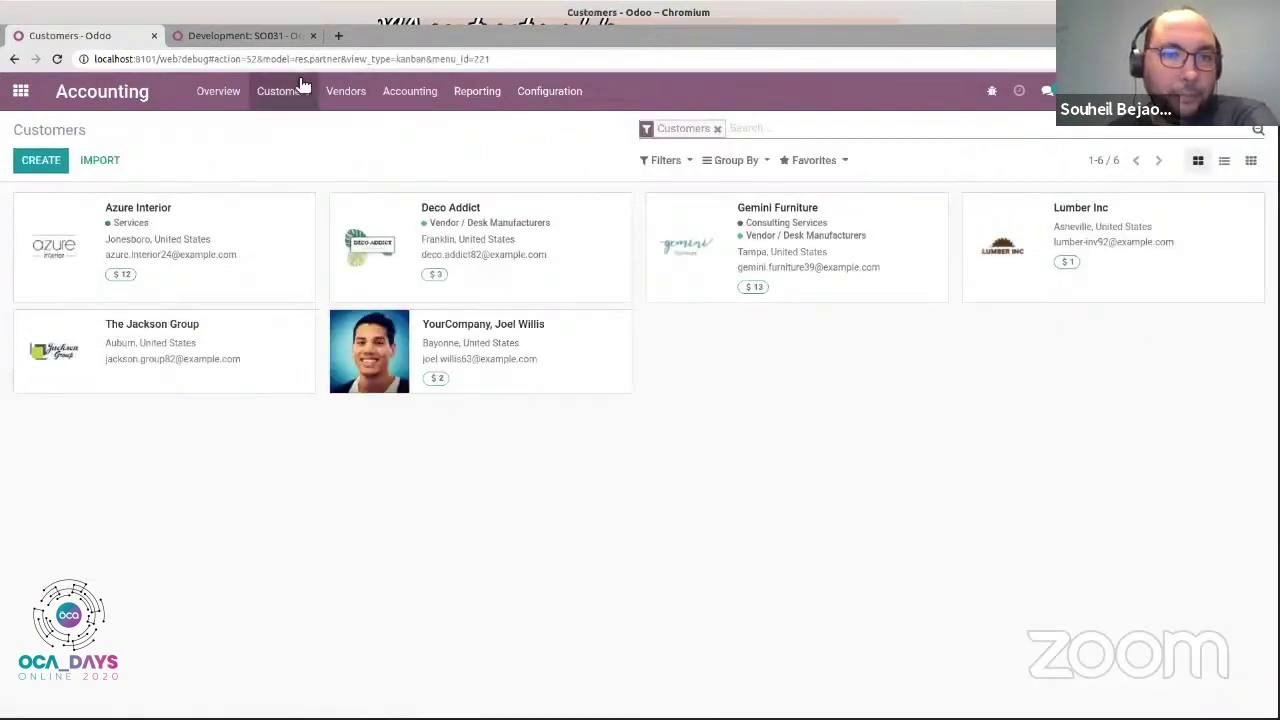
click(296, 91)
click(318, 190)
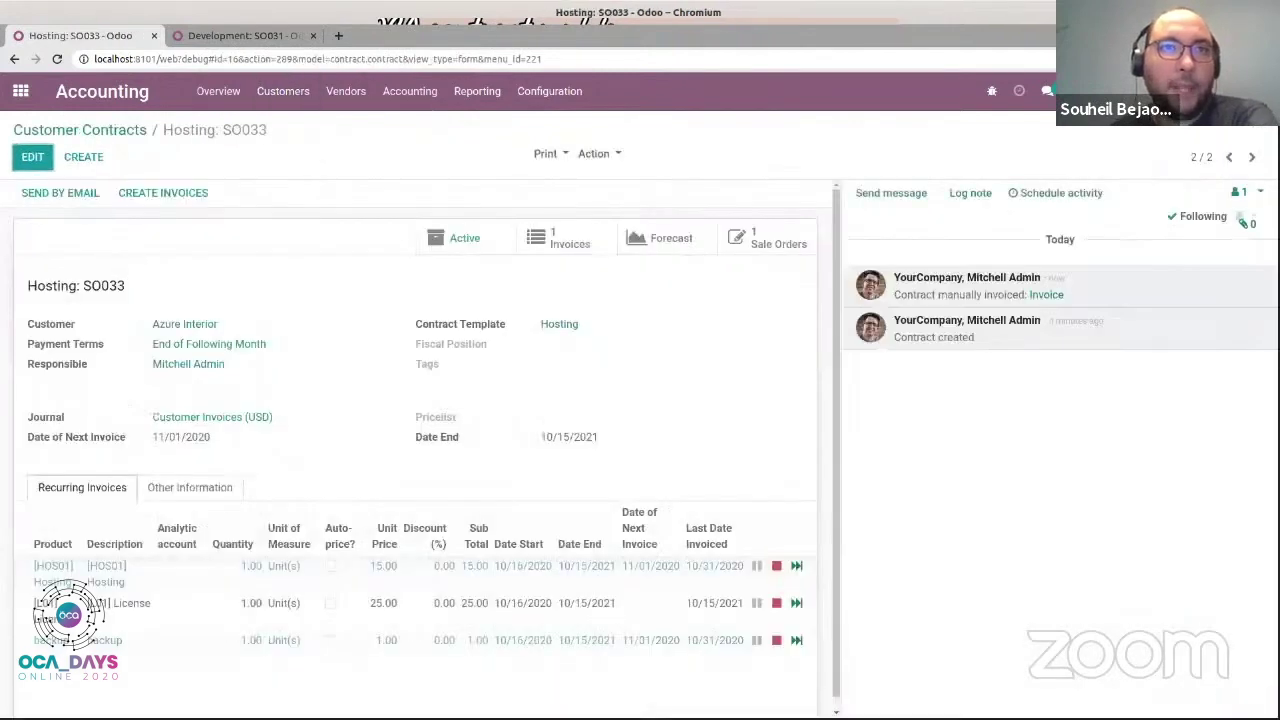
scroll(331, 400, down, 1)
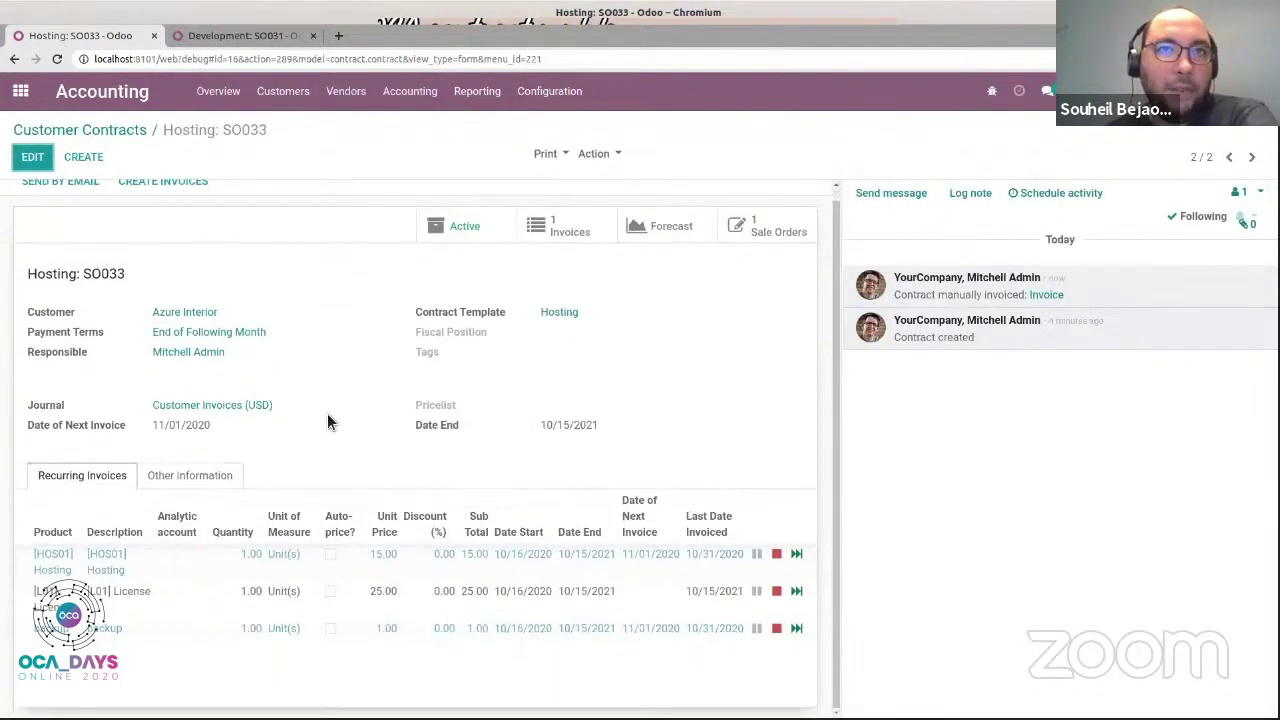
mouse_move(130, 605)
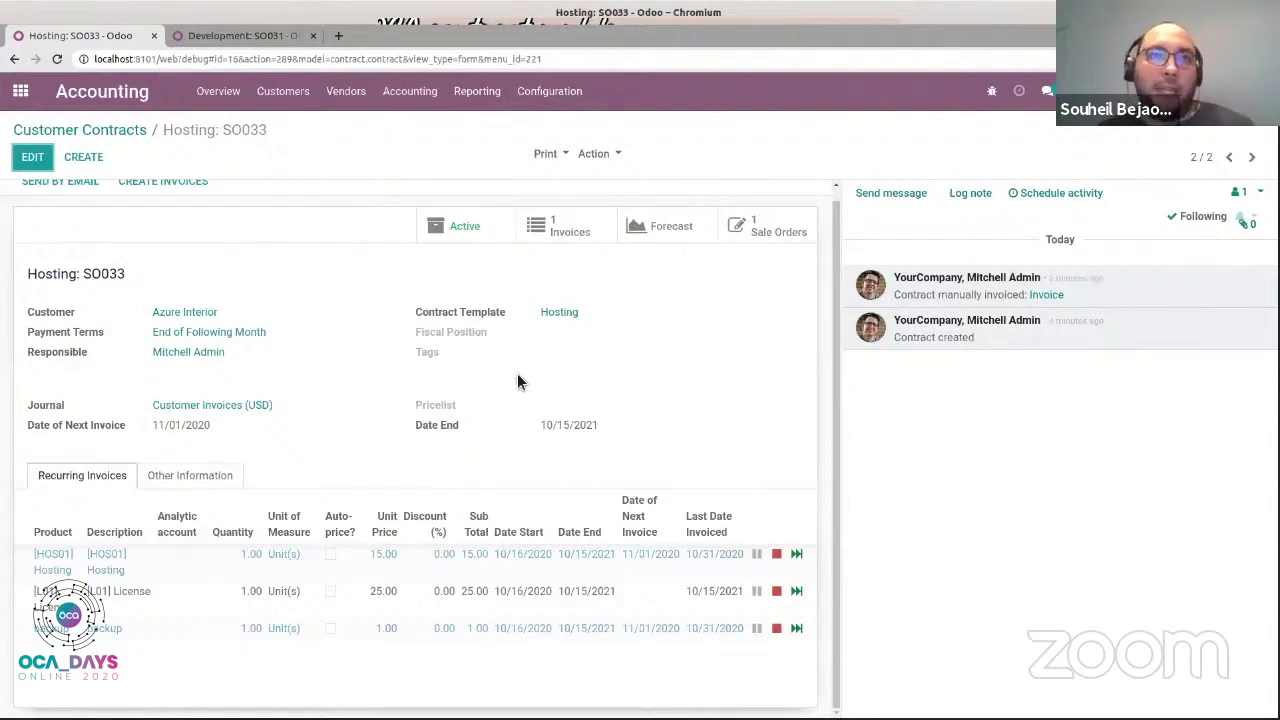
In Sales, create a new quotation for the customer Azure Interior.
click(268, 96)
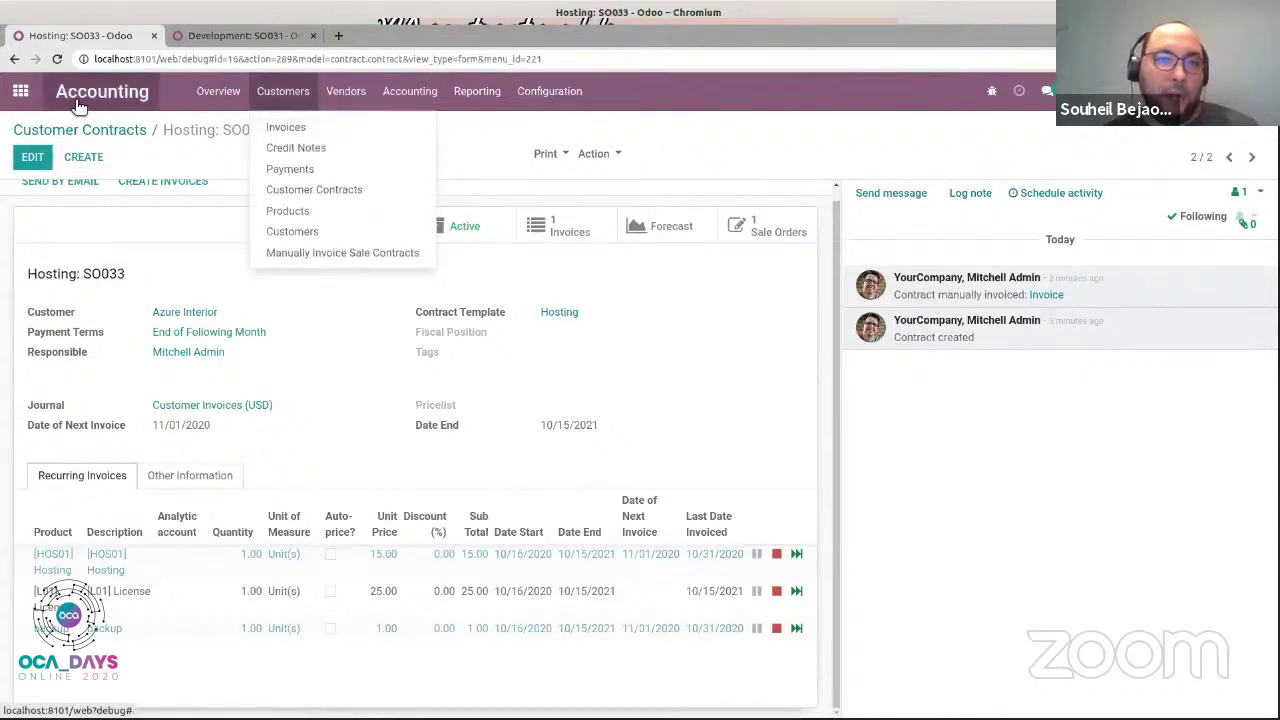
click(22, 94)
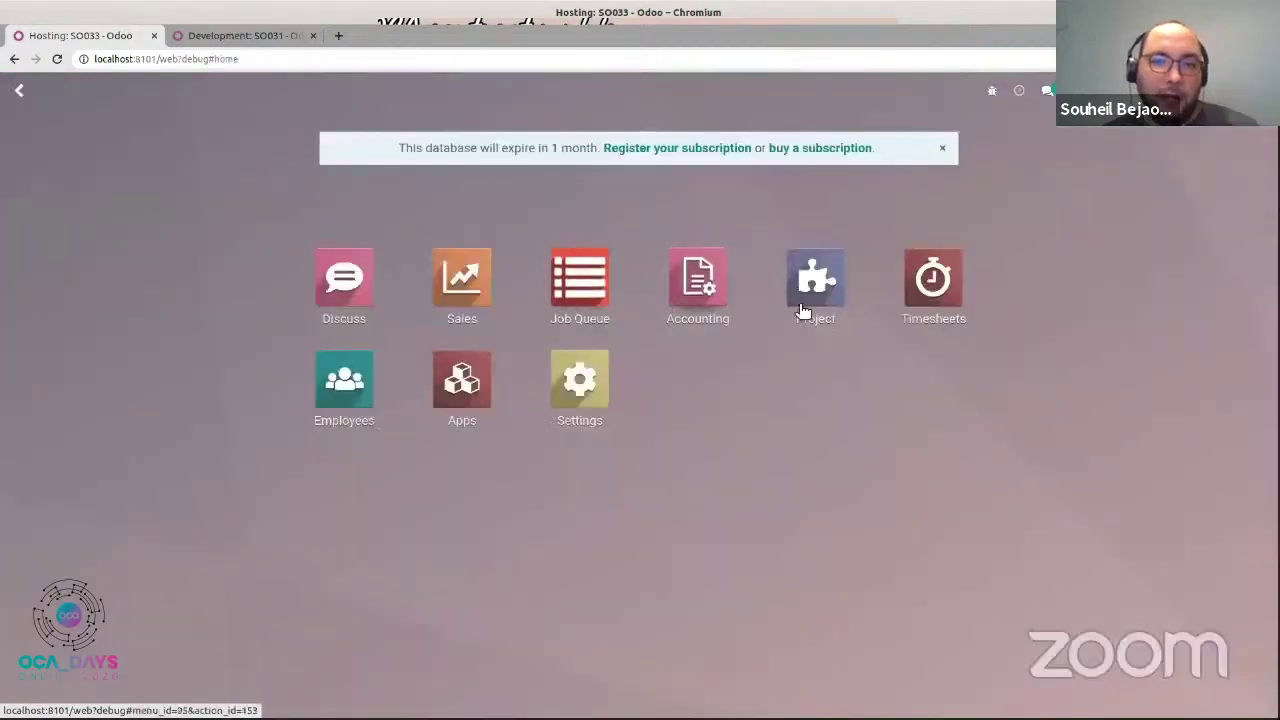
click(463, 295)
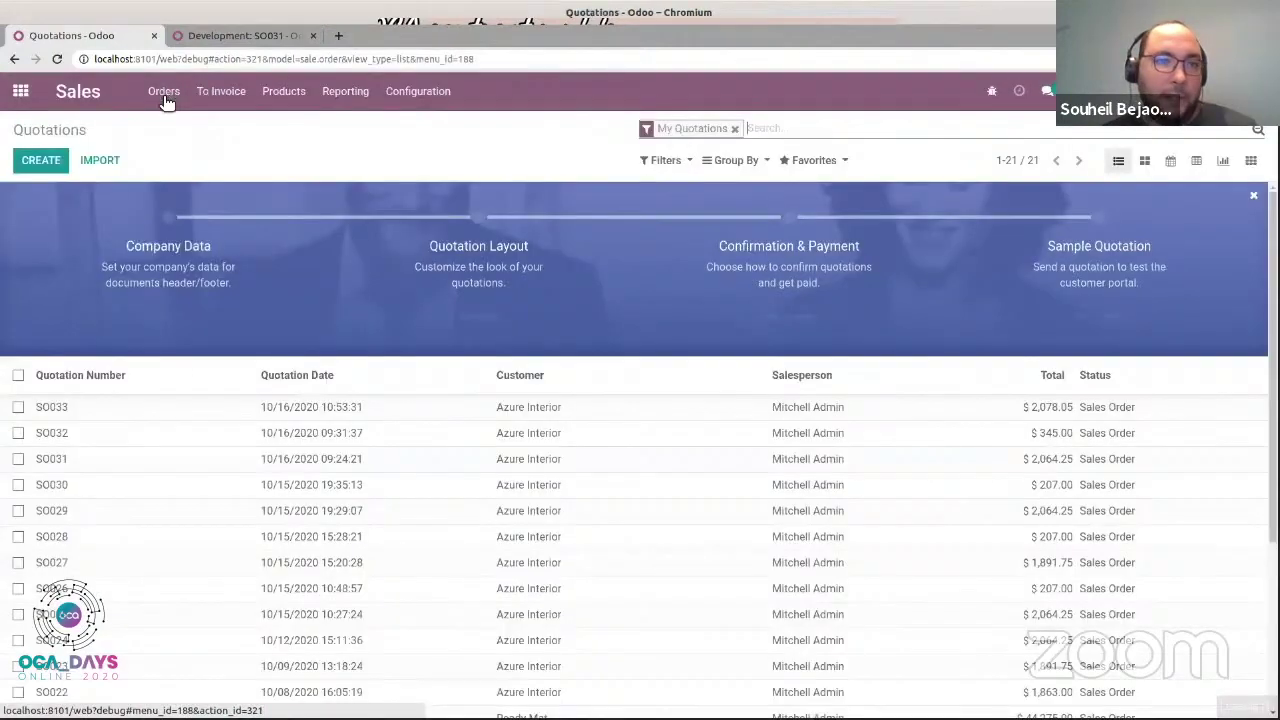
click(41, 160)
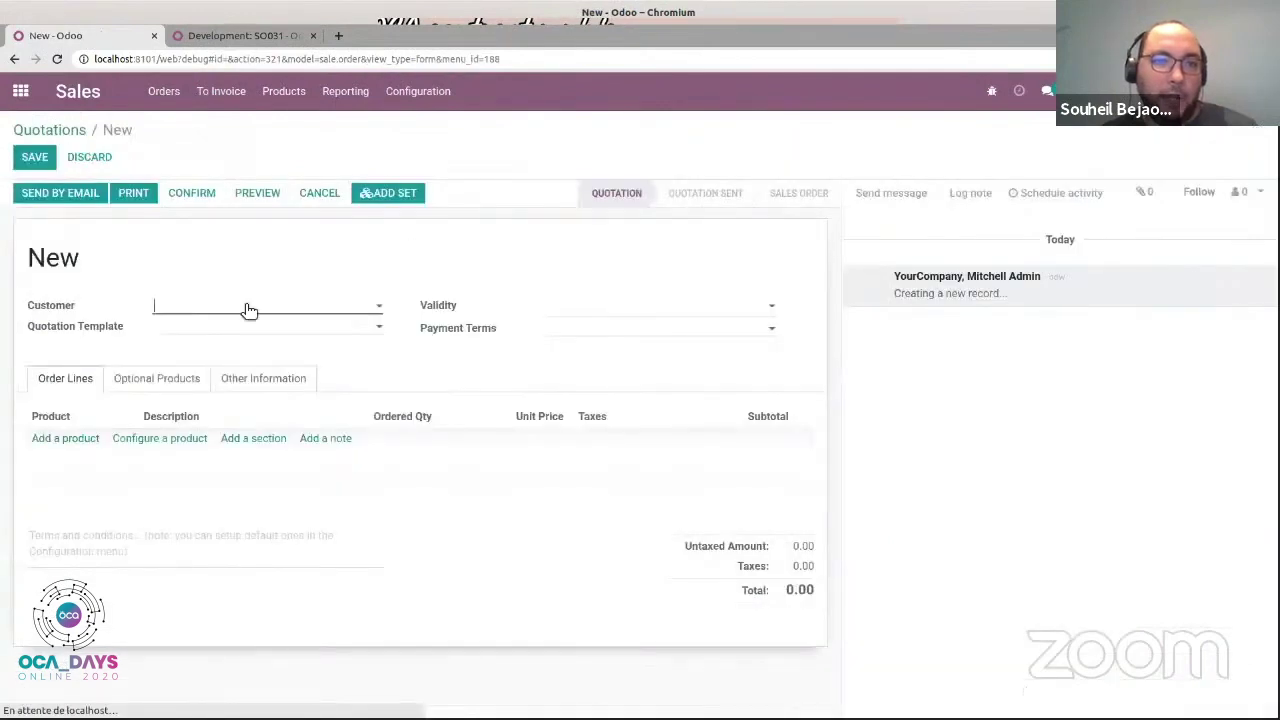
click(194, 311)
click(195, 328)
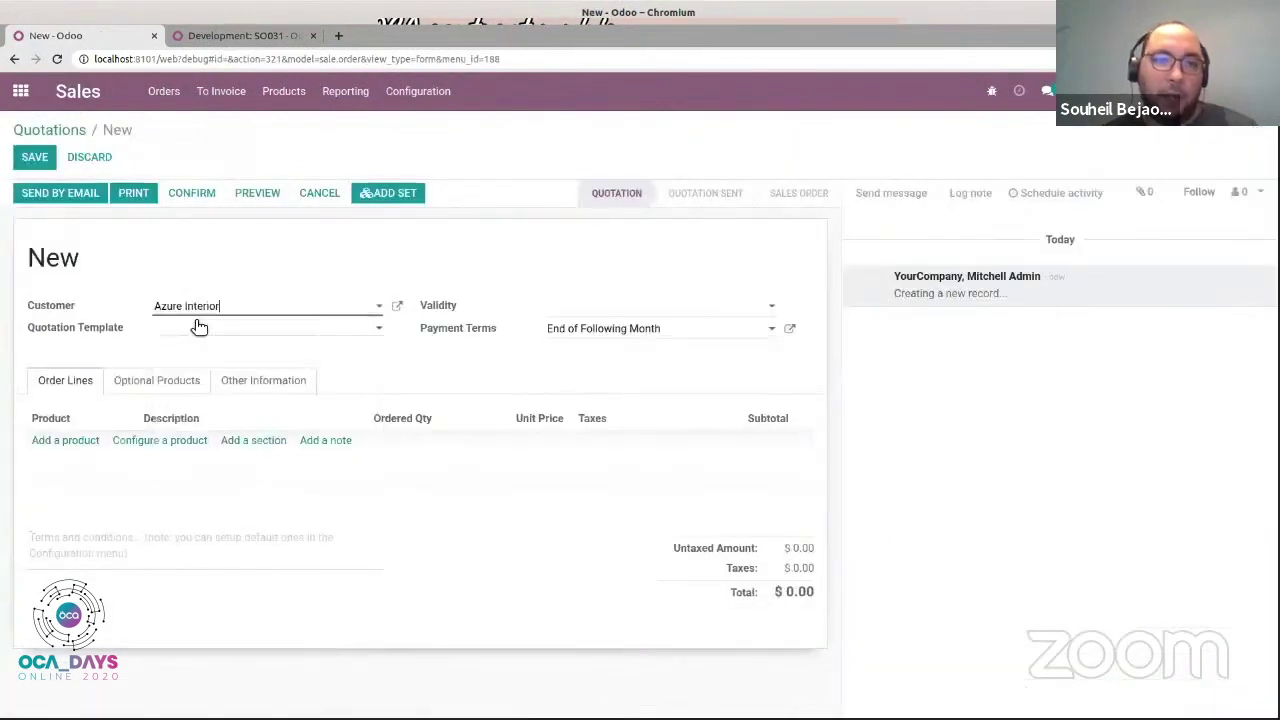
Add an order line for [HOS02] Hosting ++ on contract Hosting: SO033, replacing the contract line 2020-10-16 - [HOS01] Hosting.
click(65, 440)
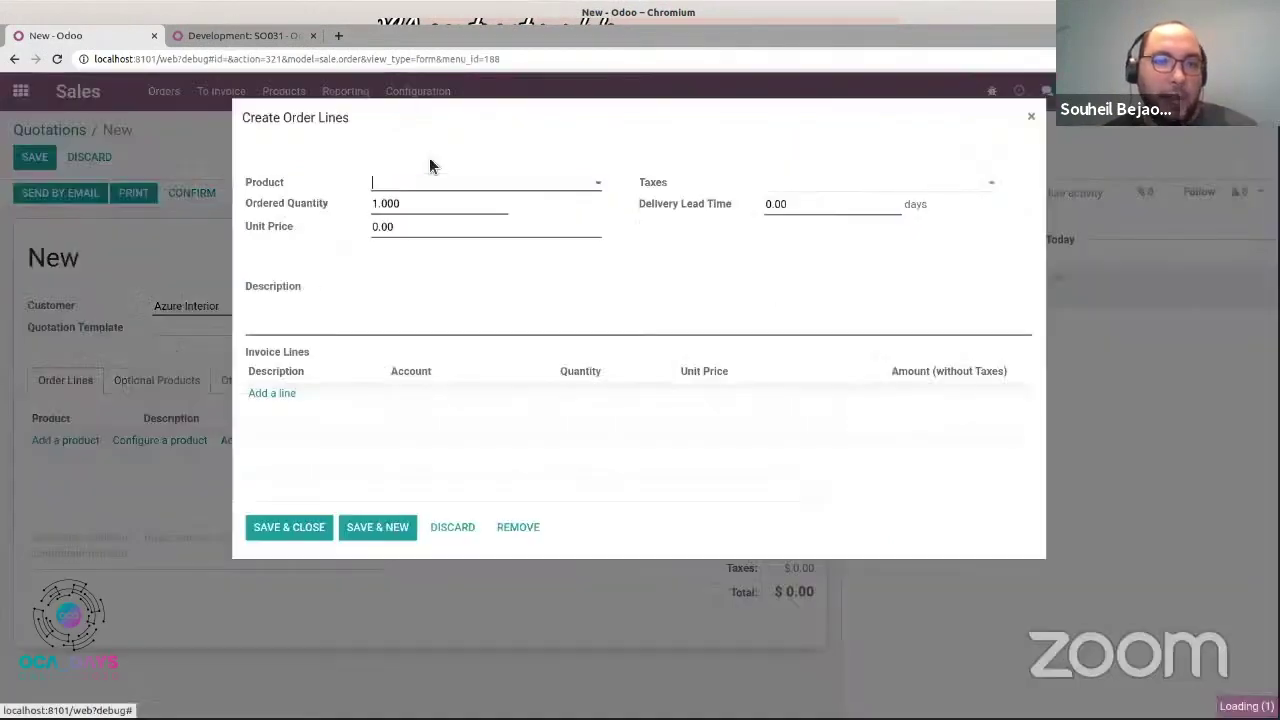
text(host)
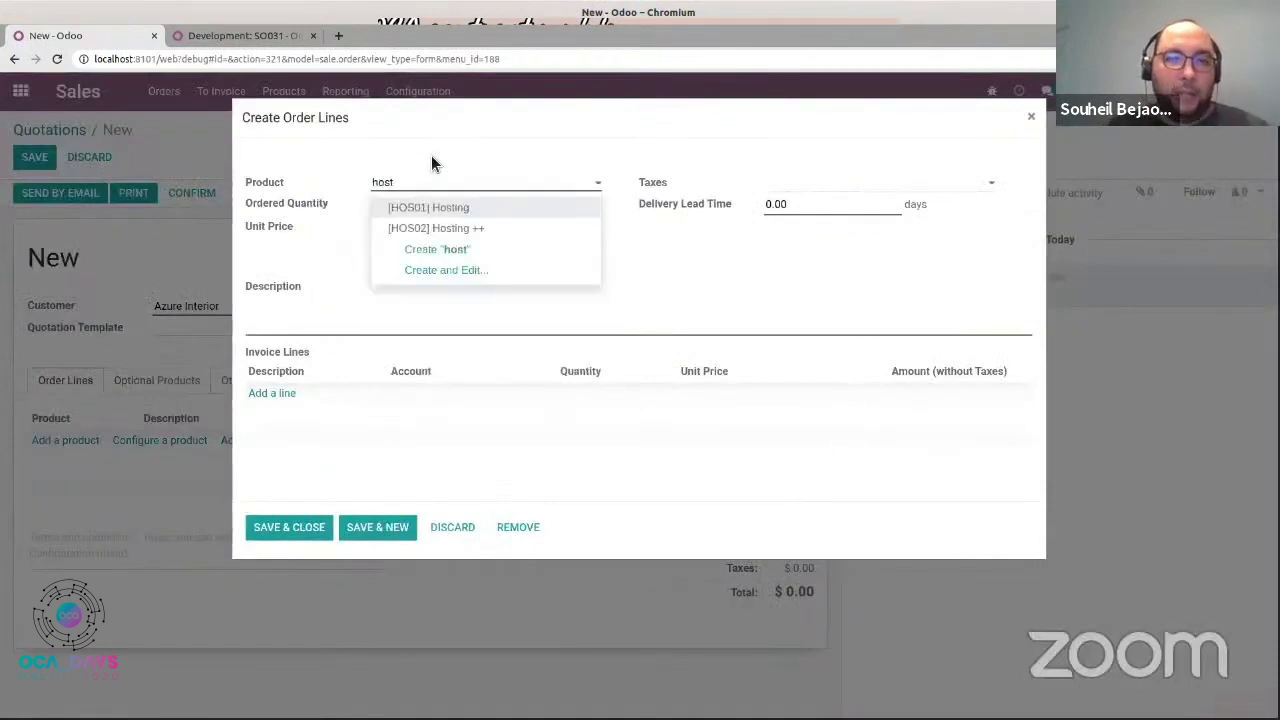
key(Return)
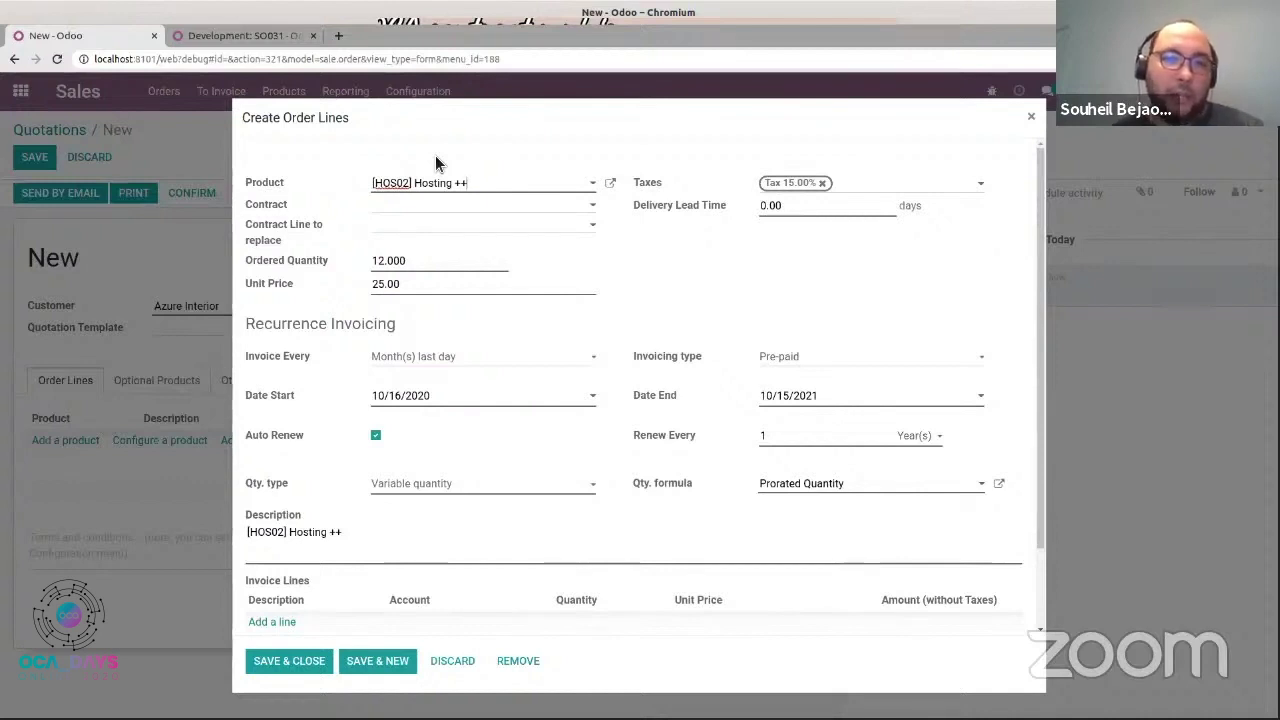
click(438, 207)
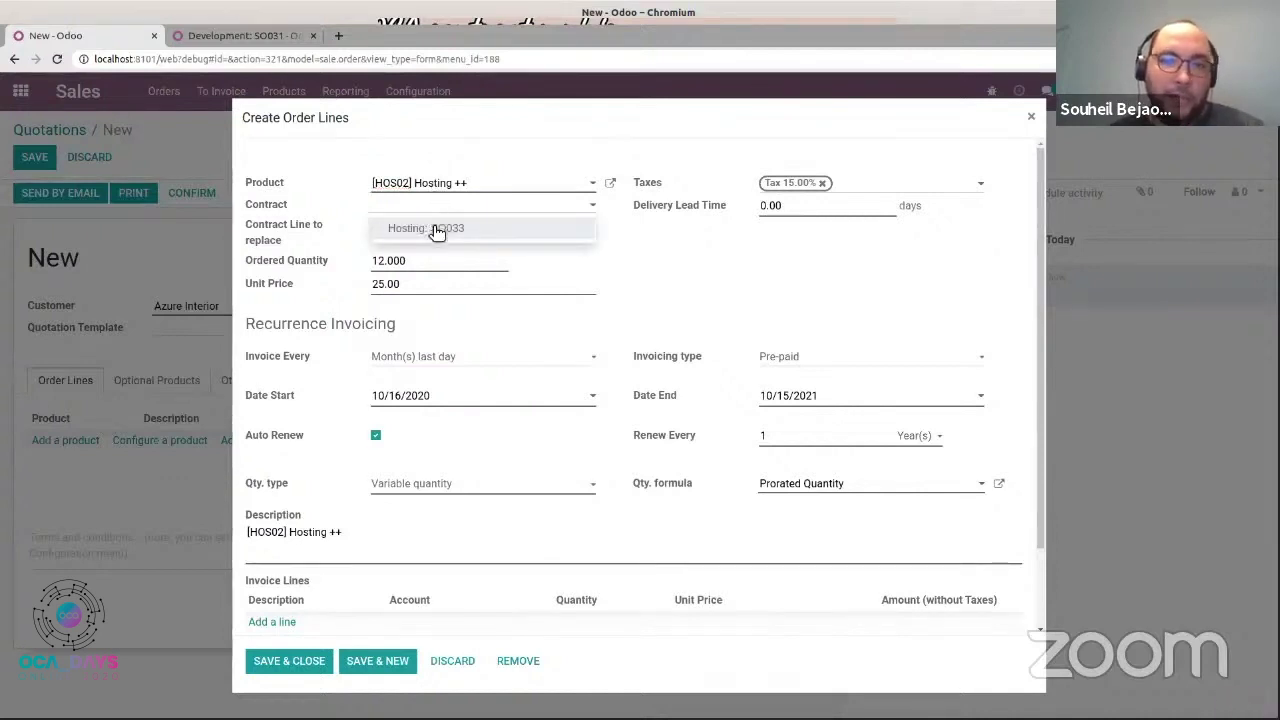
click(432, 228)
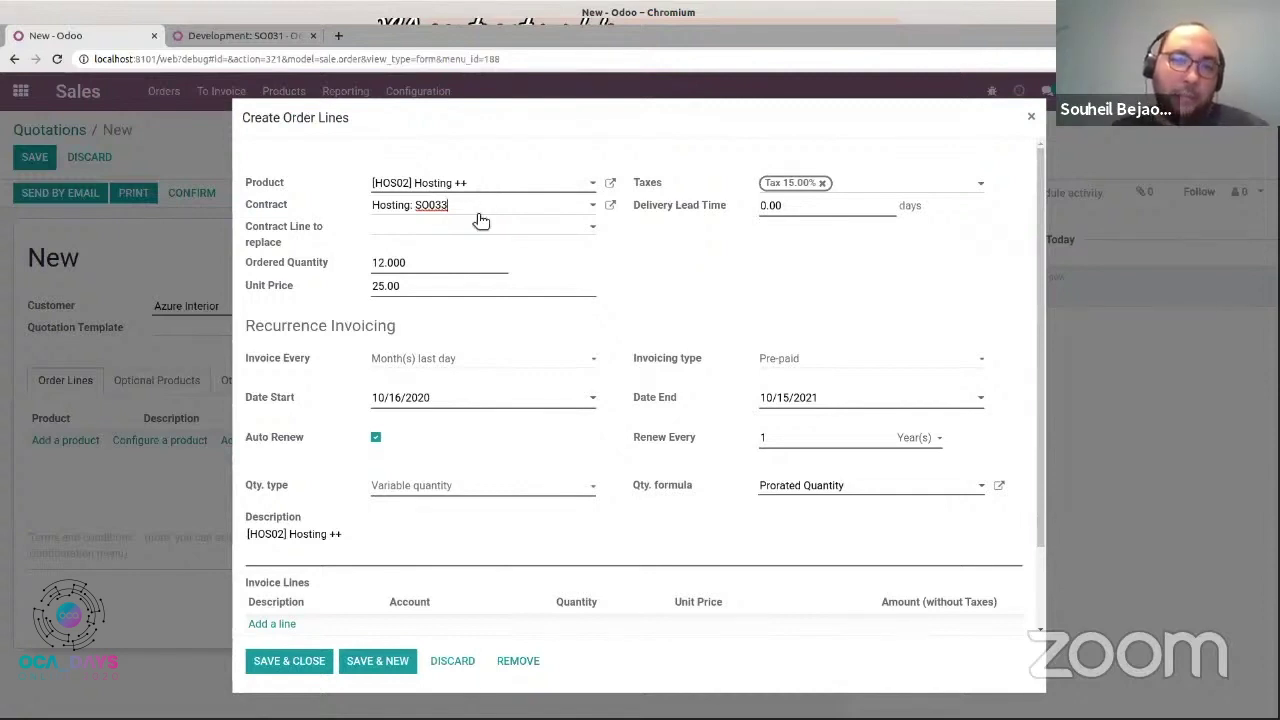
click(456, 229)
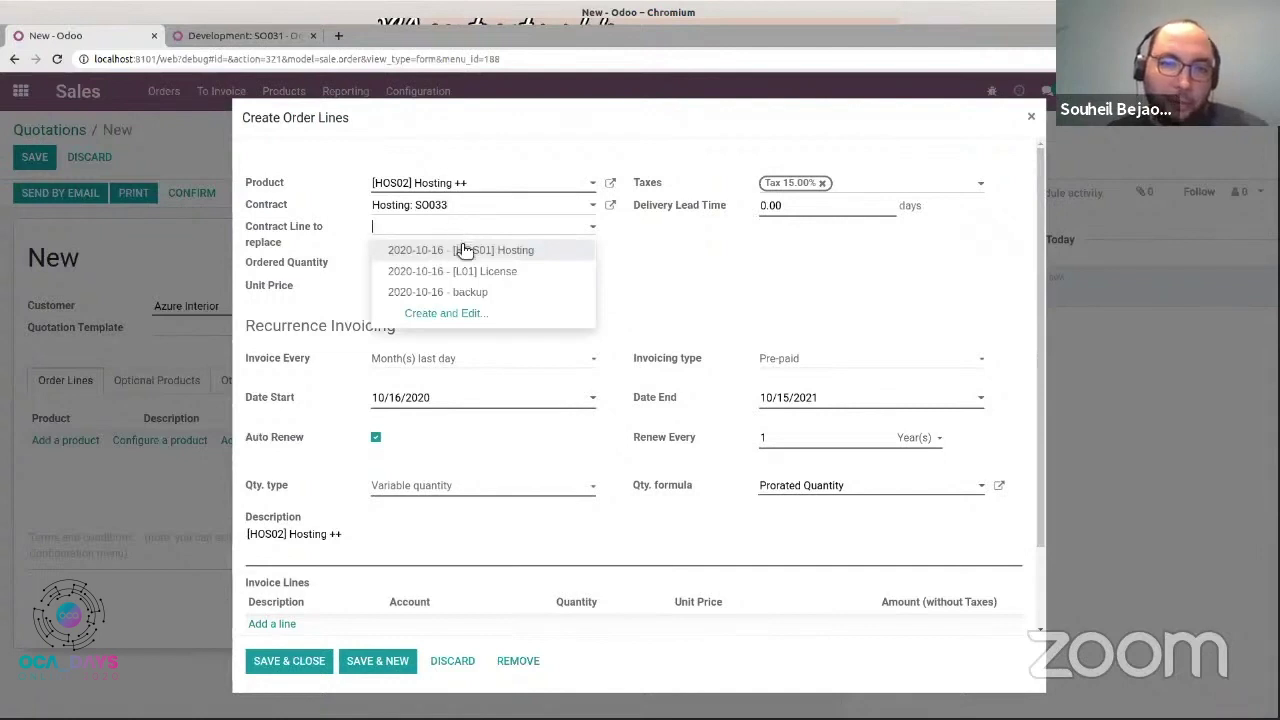
click(523, 257)
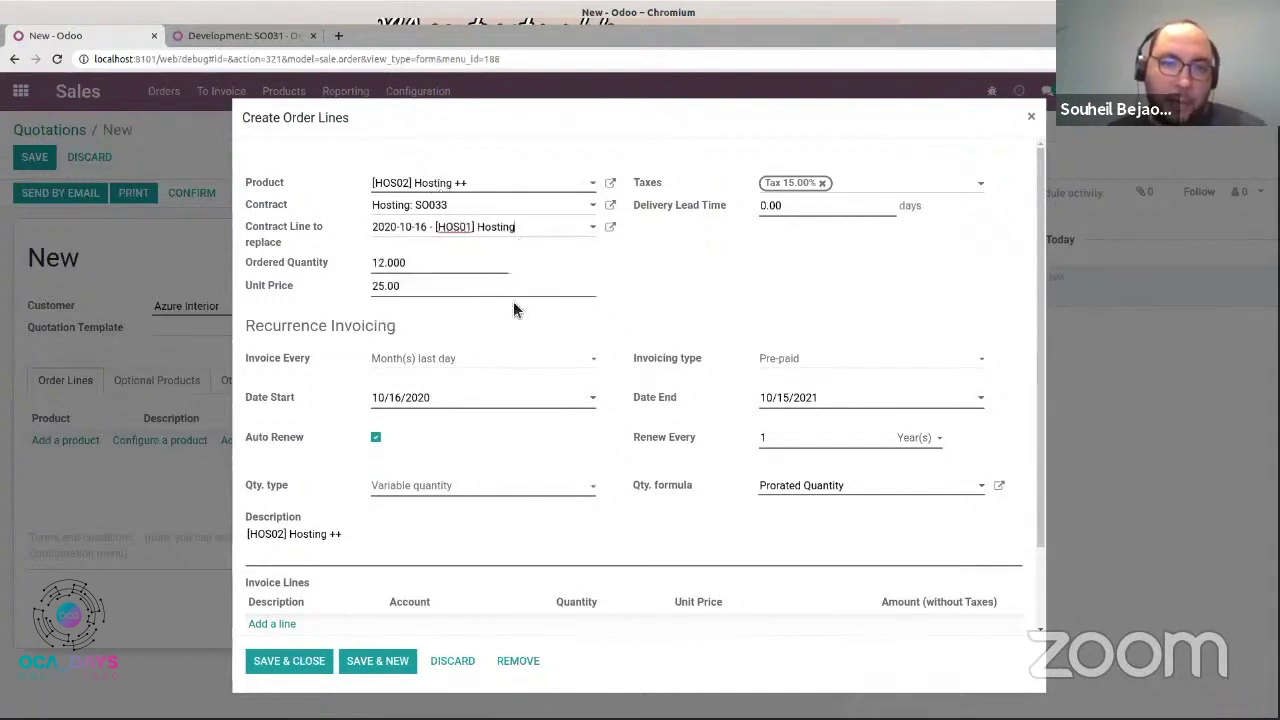
Set the Hosting ++ order line's start date to 12/01/2020 and save the line.
click(512, 400)
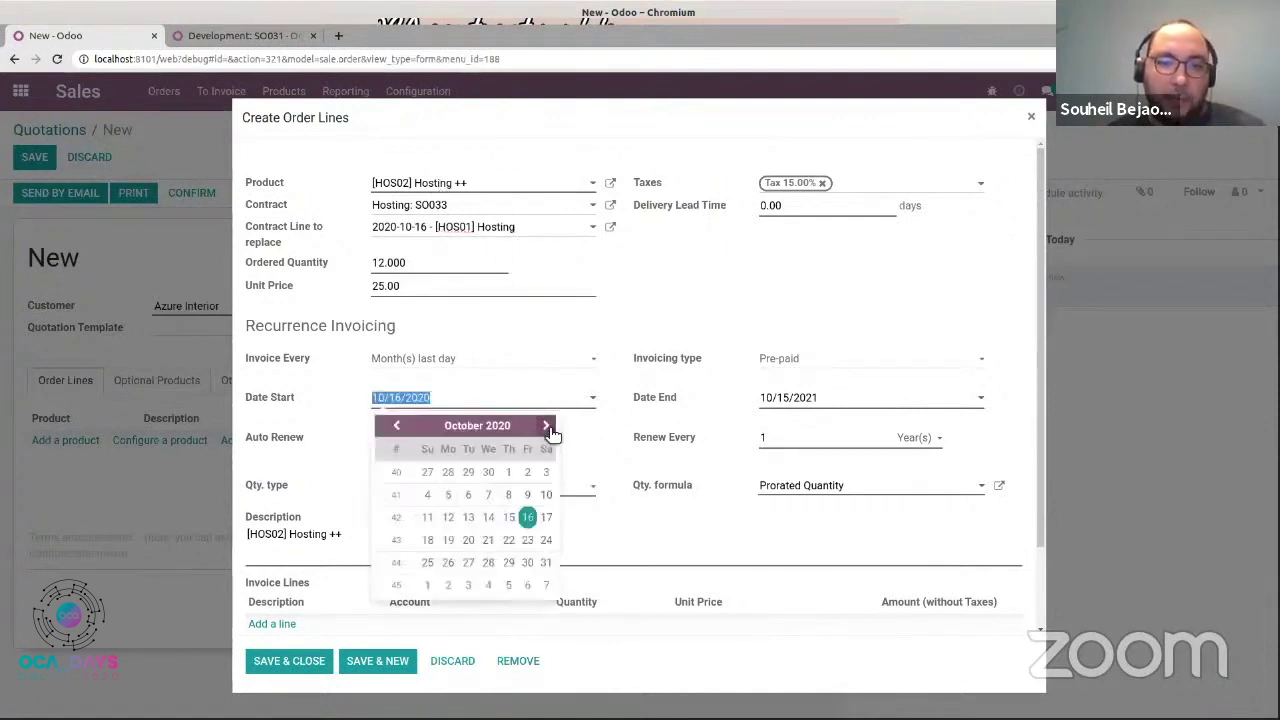
click(547, 427)
click(548, 428)
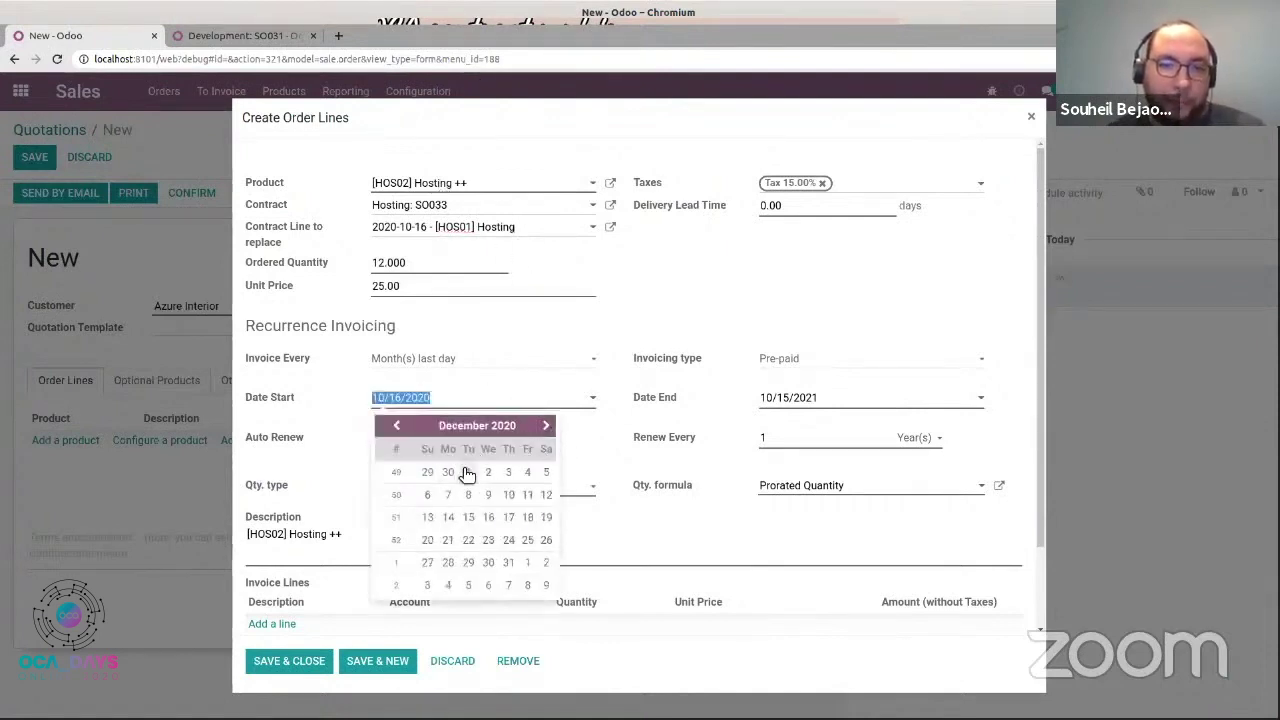
click(466, 471)
click(289, 661)
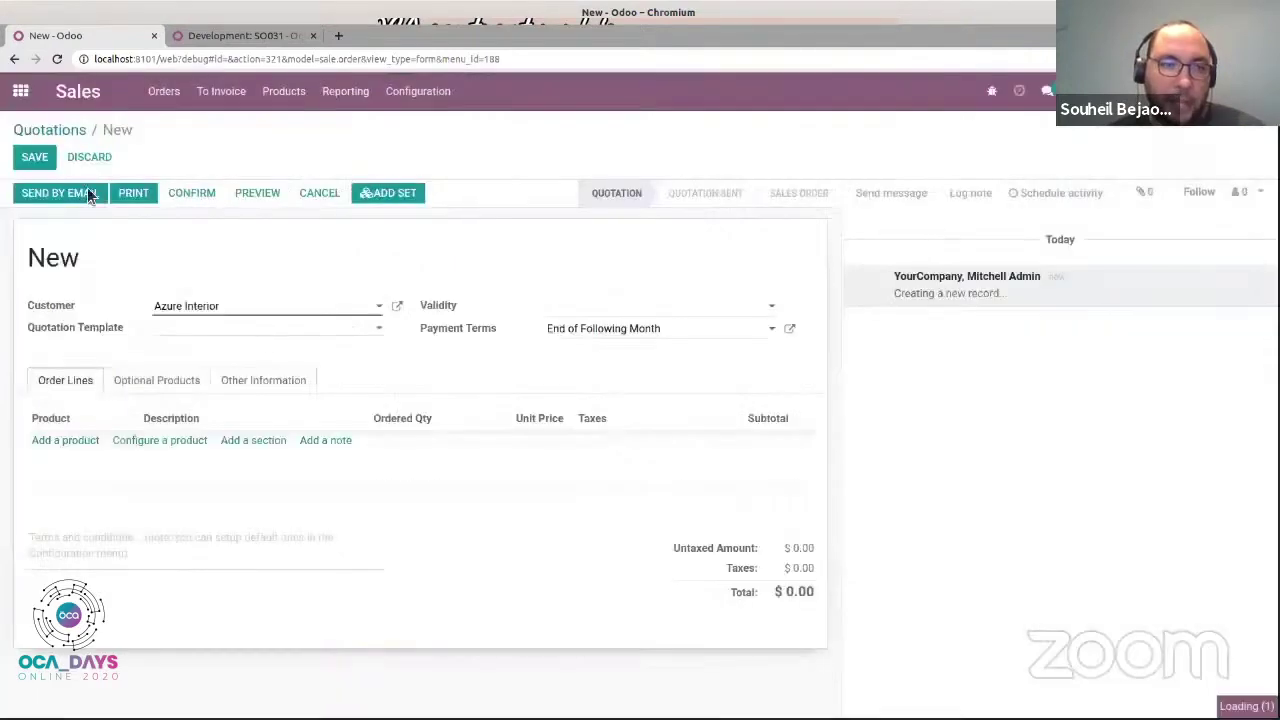
Save and confirm the quotation, and open its linked contract.
click(37, 162)
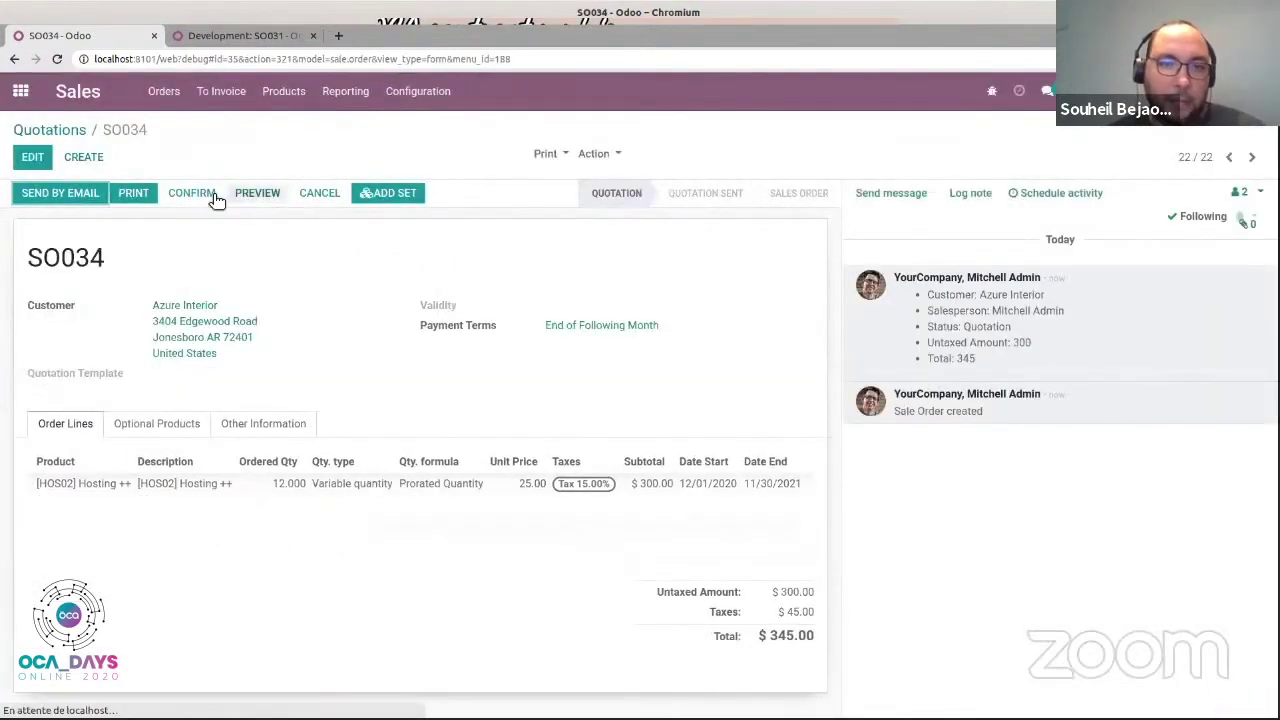
click(212, 194)
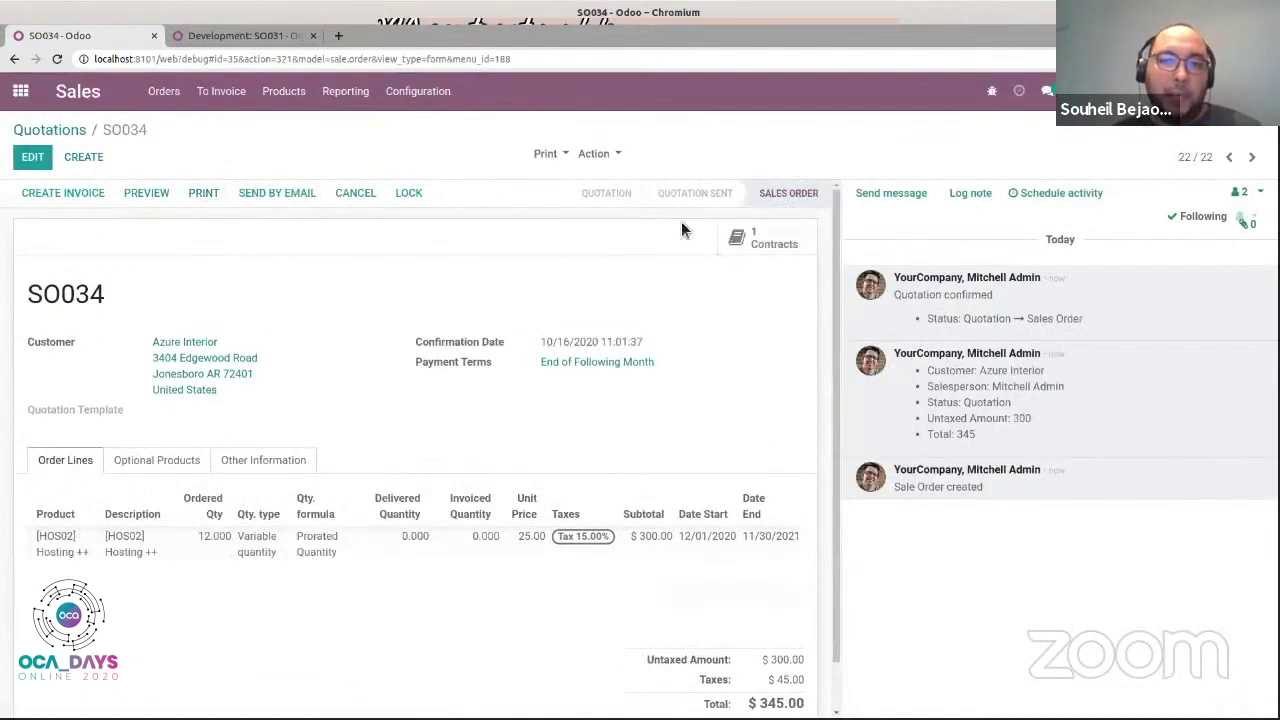
click(782, 243)
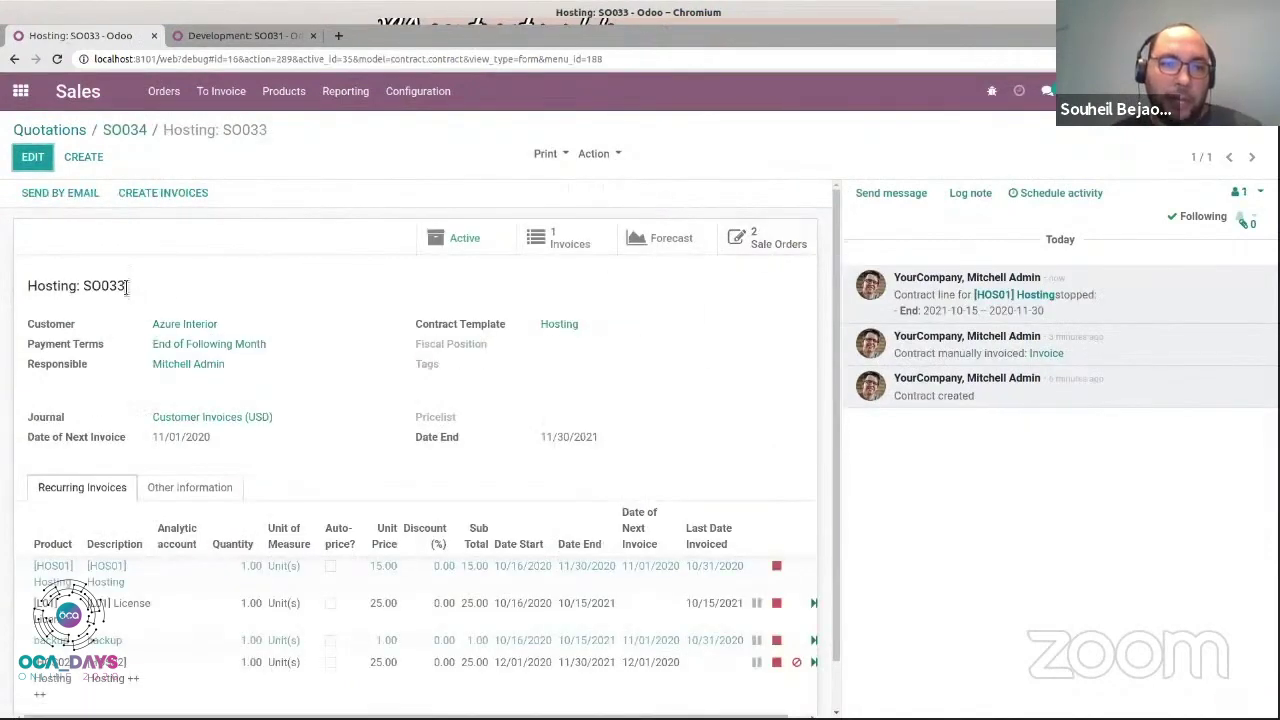
Examine the recurring lines of contract Hosting: SO033 and the logged end-date change for the [HOS01] Hosting line.
drag(84, 287, 126, 286)
scroll(231, 287, down, 1)
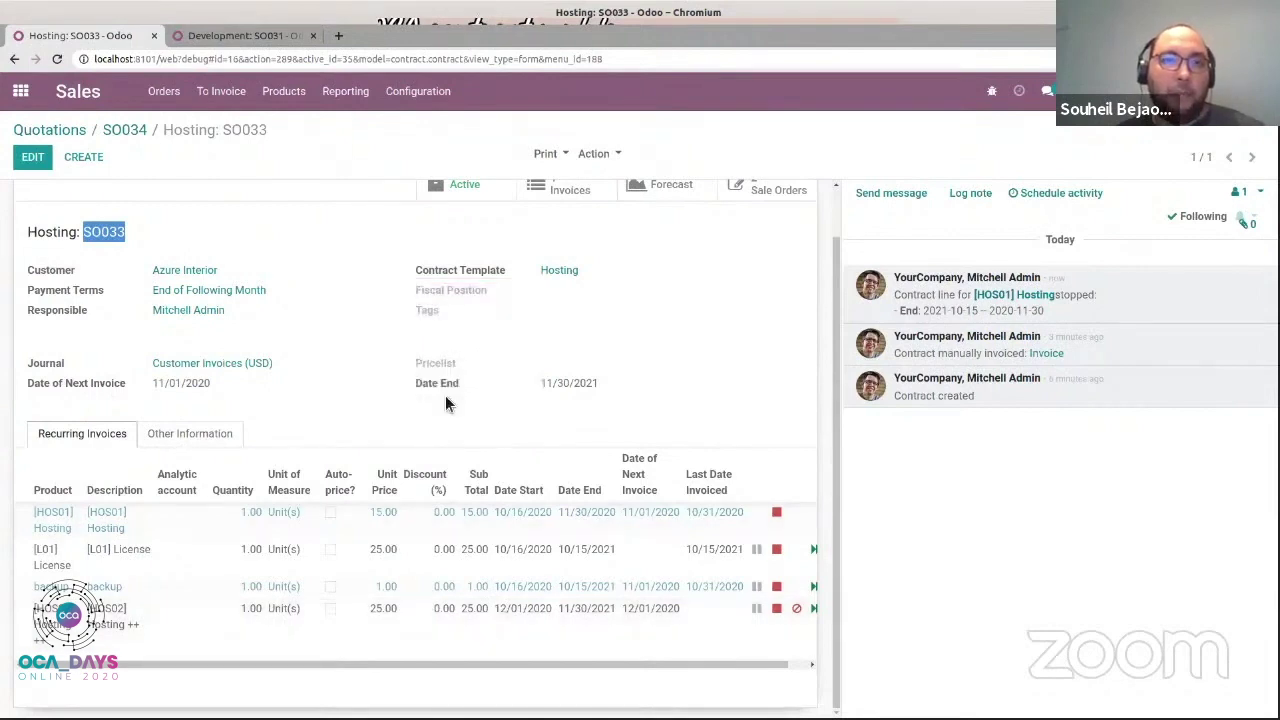
scroll(680, 330, up, 1)
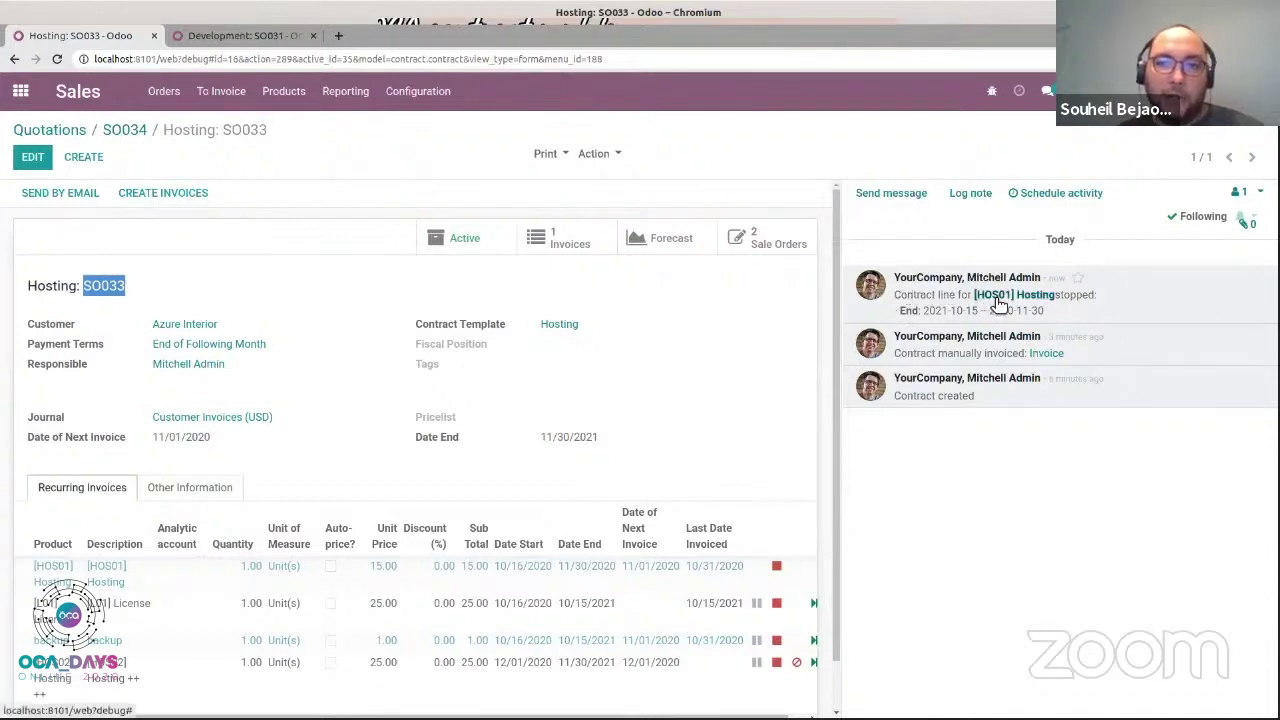
click(920, 317)
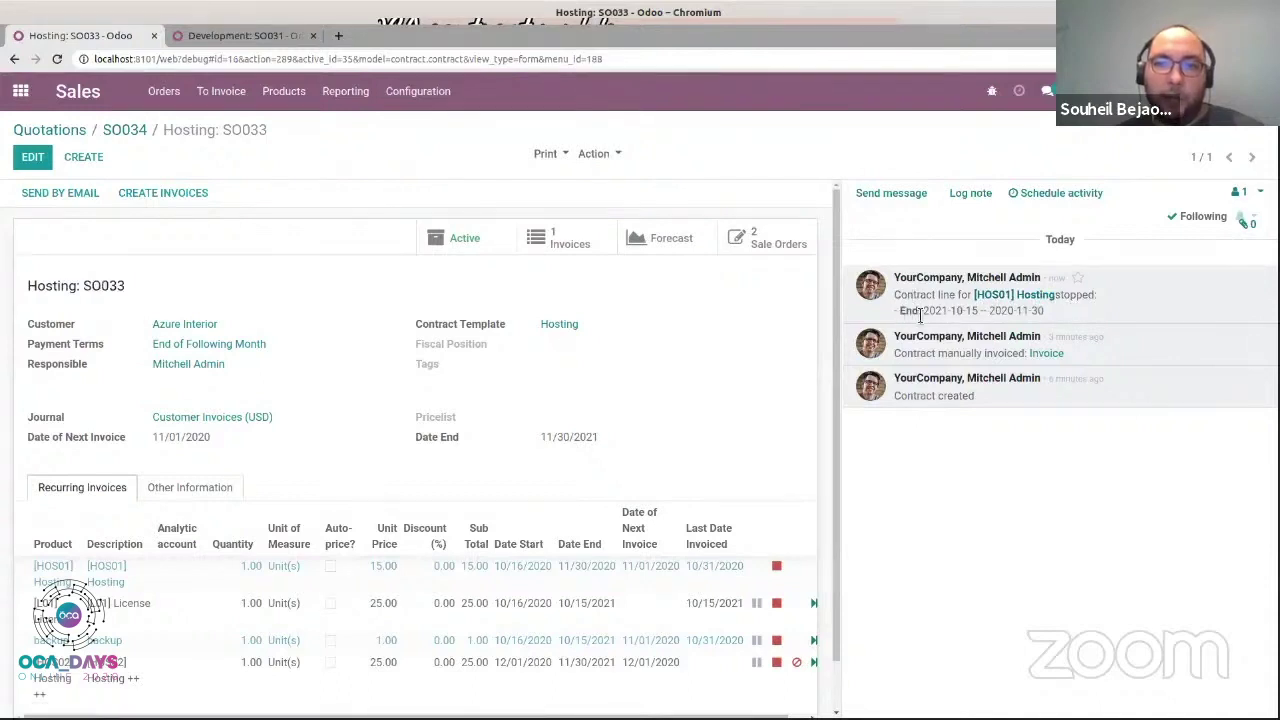
drag(1055, 310, 898, 314)
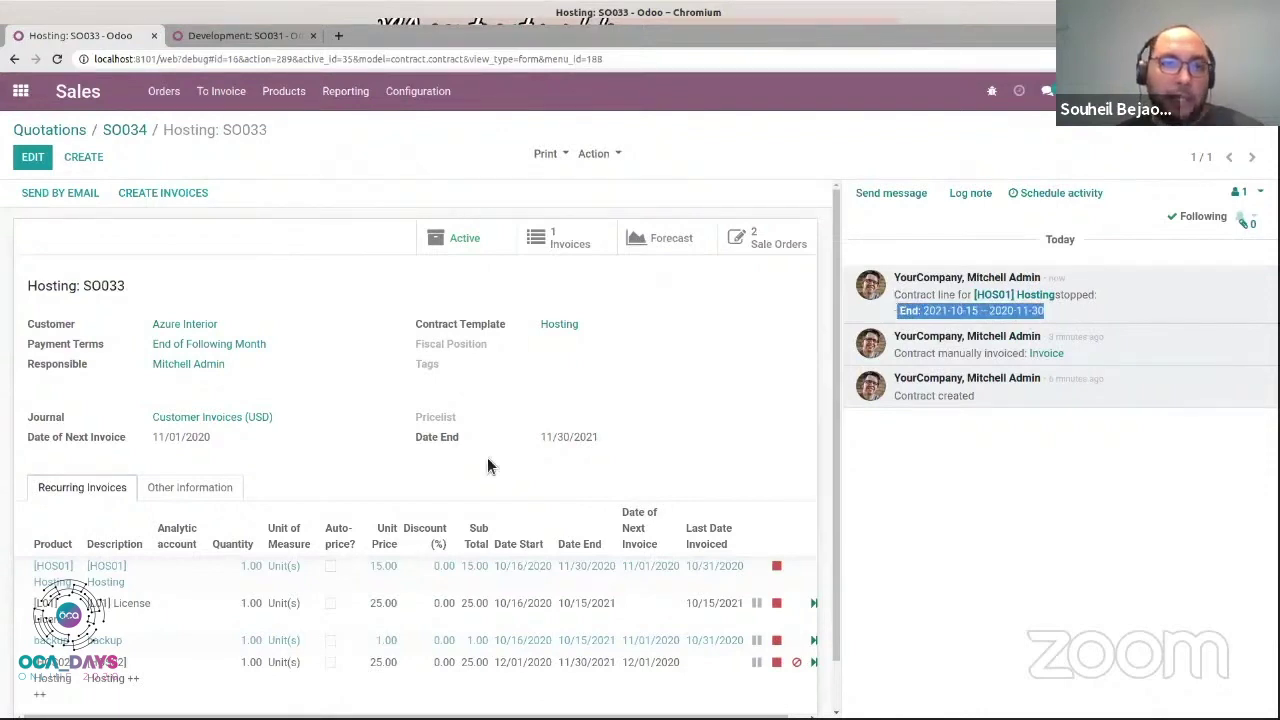
Inspect the [HOS02] Hosting ++ contract line's dates, renewal settings and predecessor contract line, and close its details.
scroll(488, 450, down, 1)
click(207, 630)
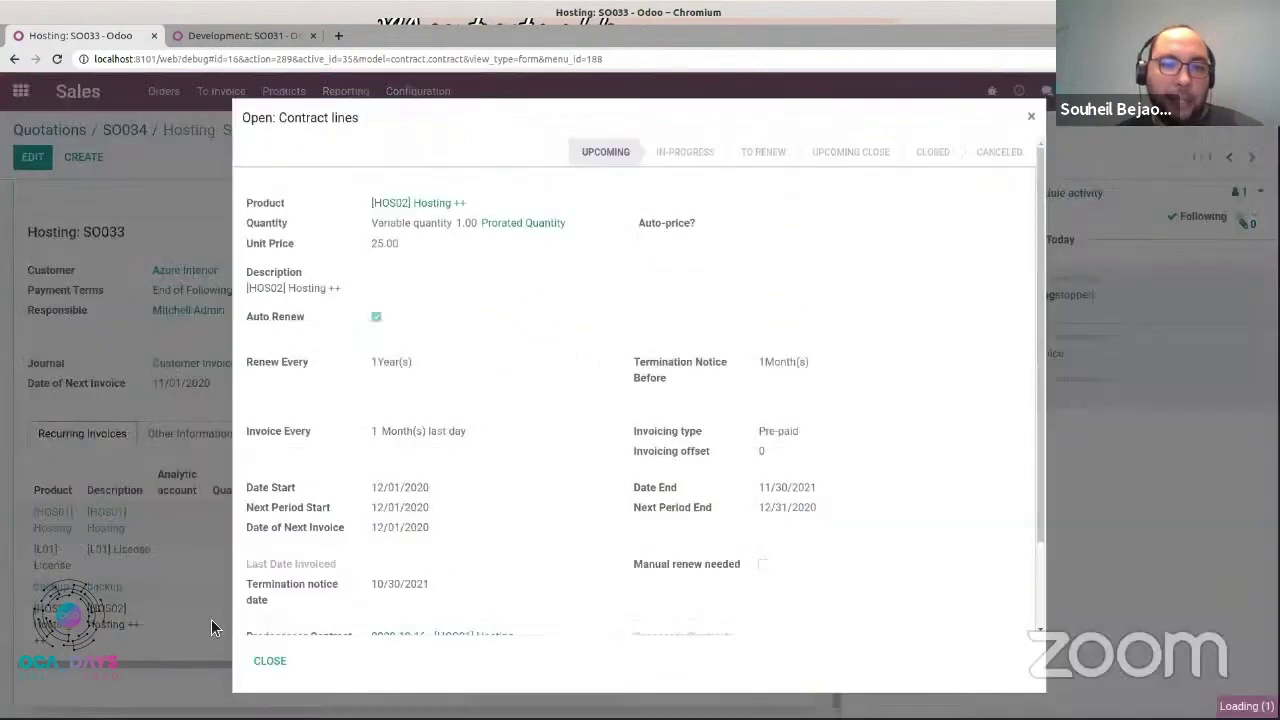
scroll(330, 570, down, 2)
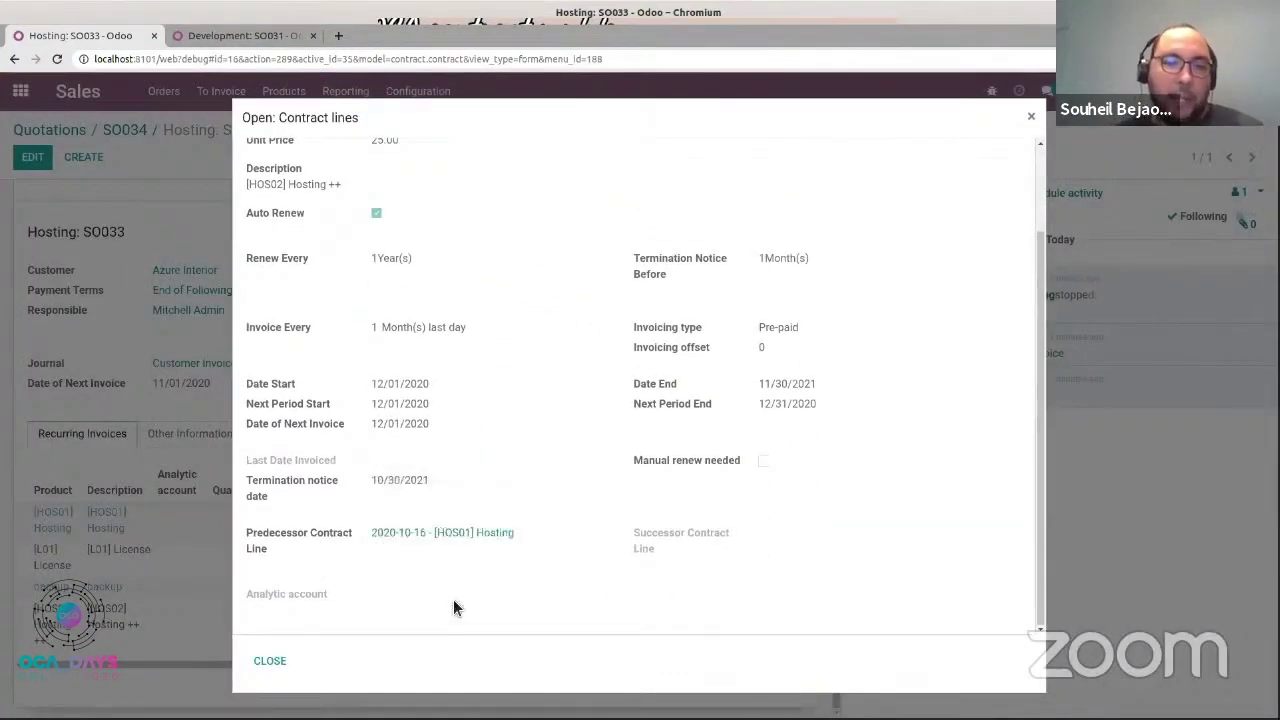
scroll(445, 573, up, 2)
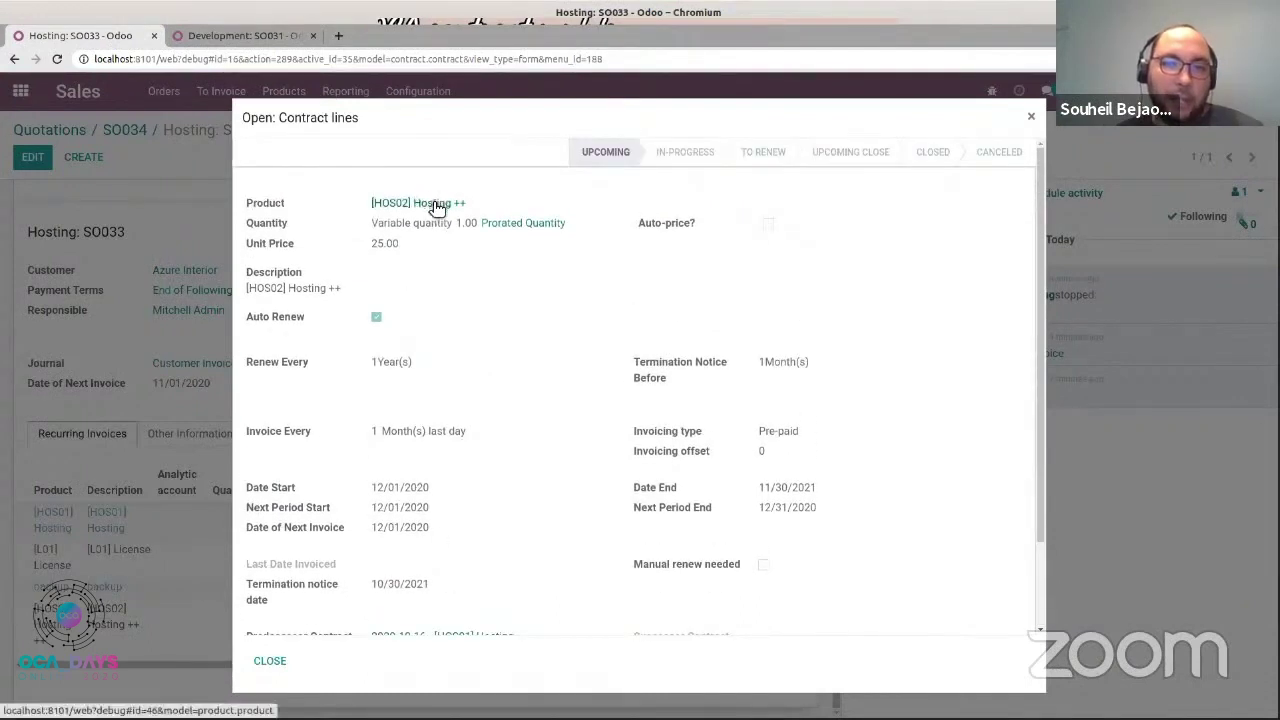
scroll(420, 440, down, 2)
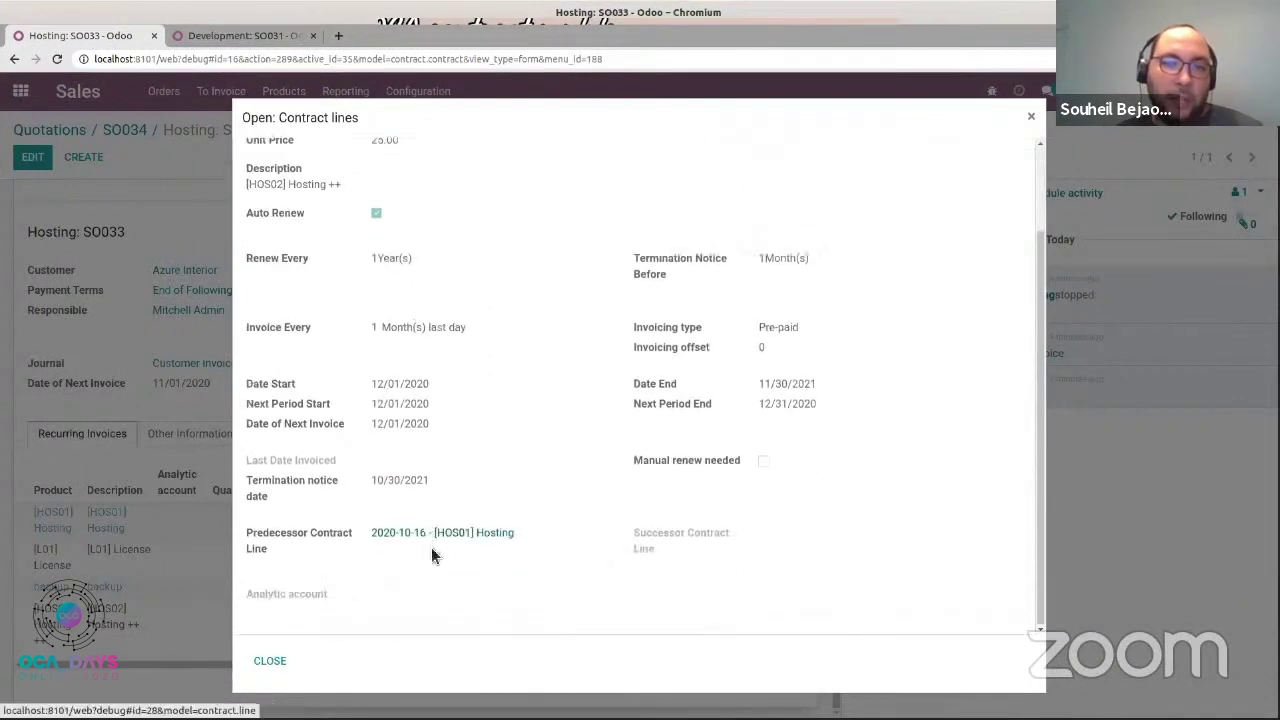
click(1030, 118)
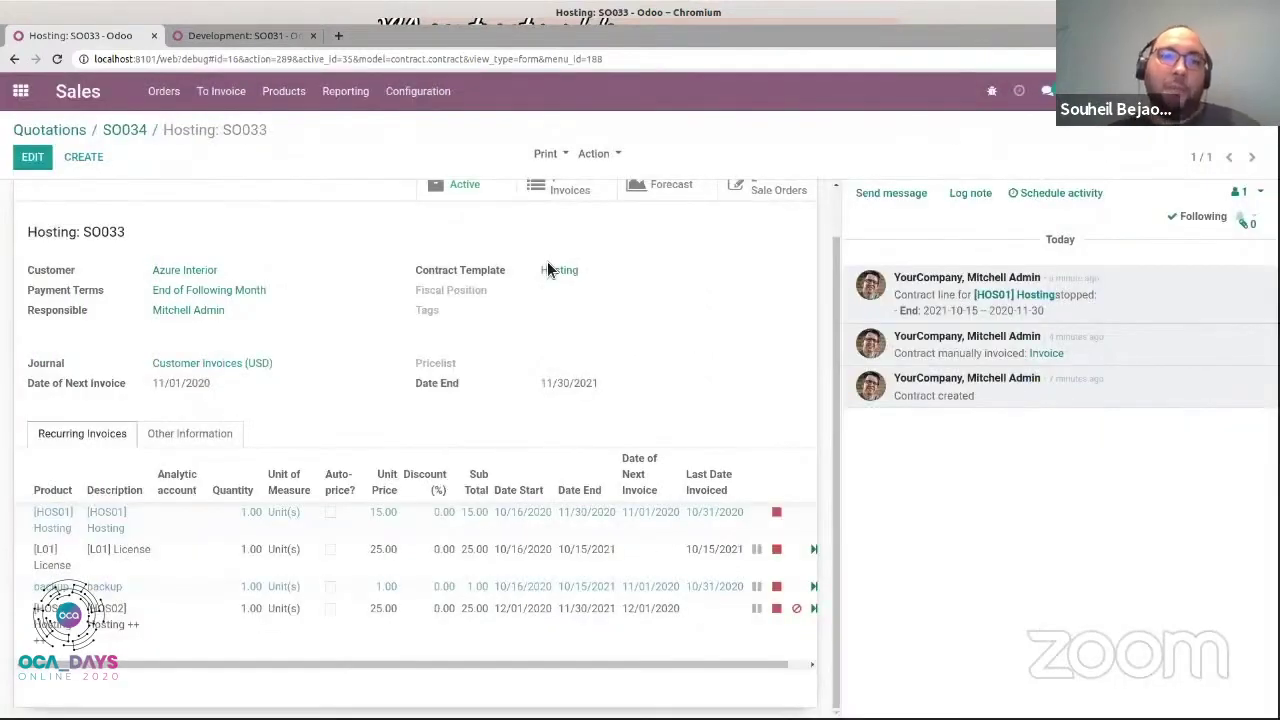
Switch to the slide presentation and advance to the next slide.
key(super)
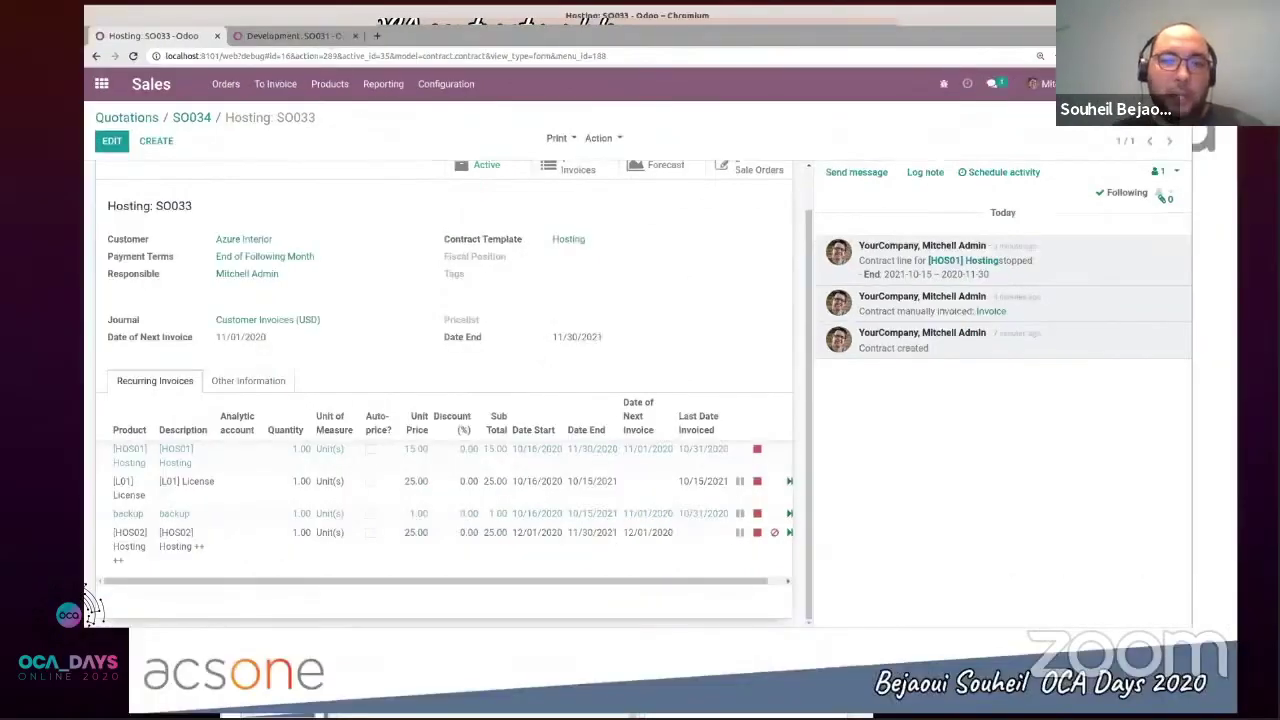
click(820, 520)
key(Right)
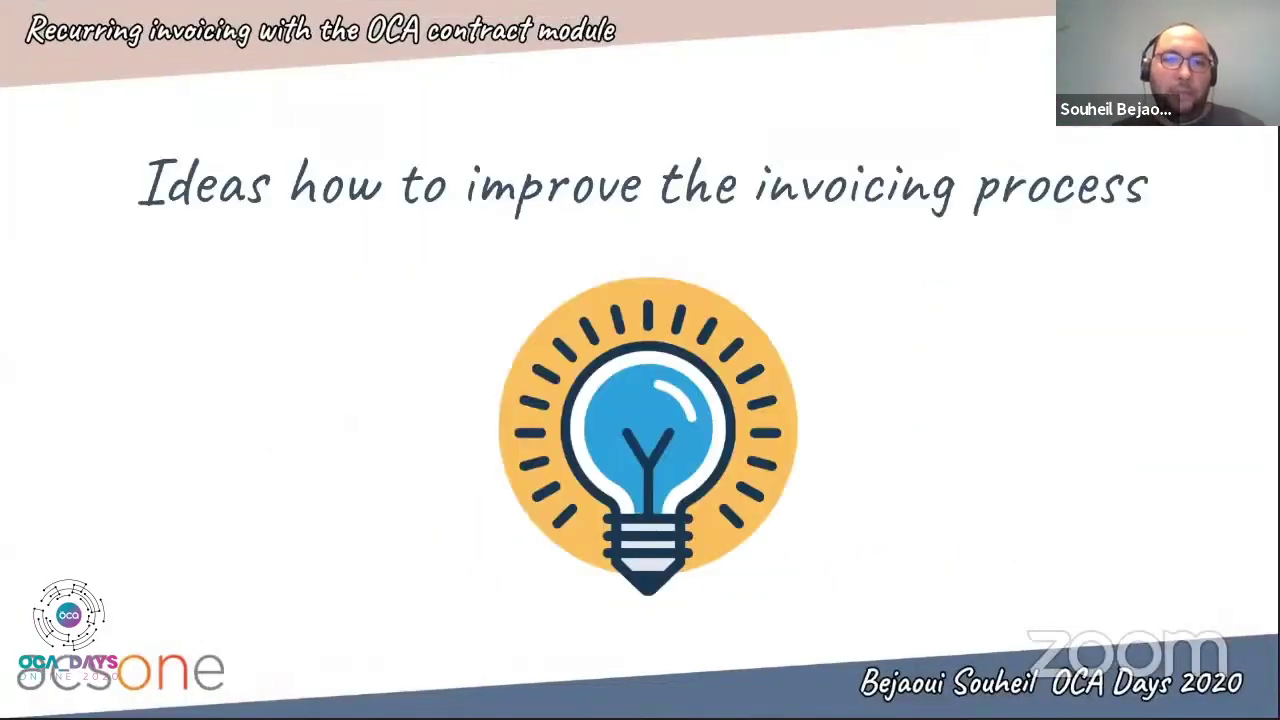
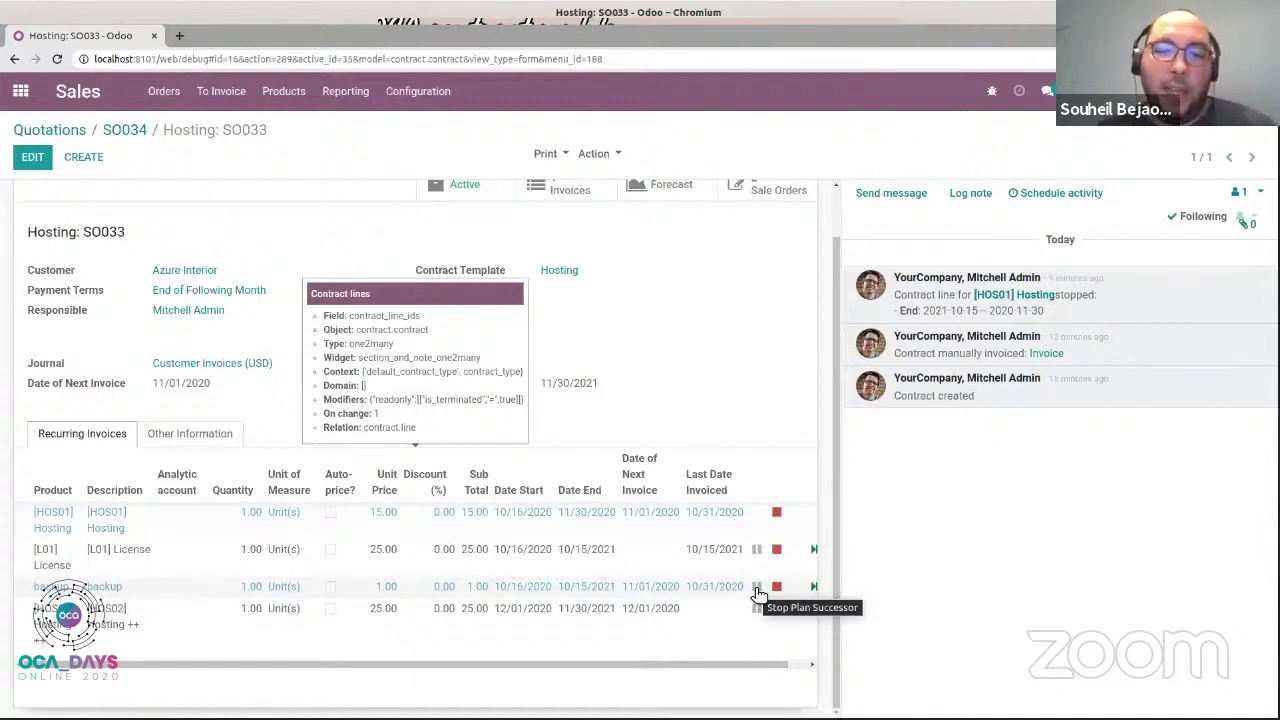
Start suspending the backup contract line of Hosting: SO033 with a suspension start date of 01/01/2021.
click(757, 594)
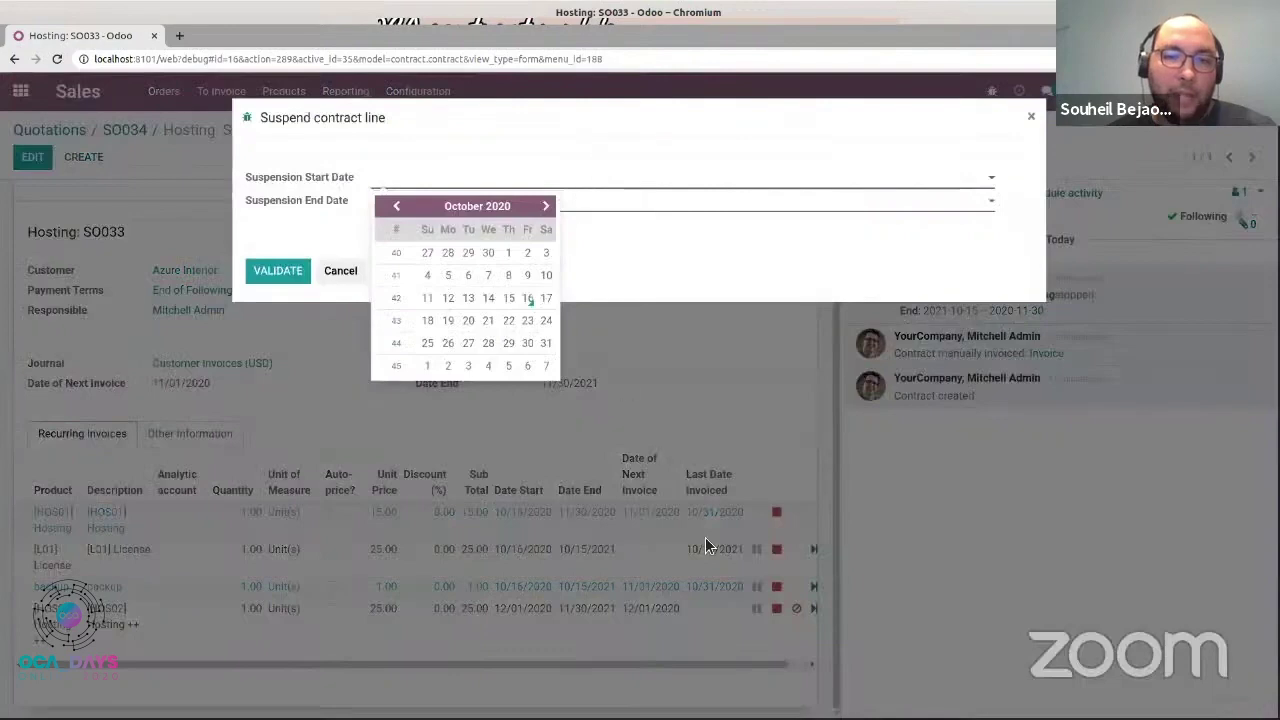
click(345, 272)
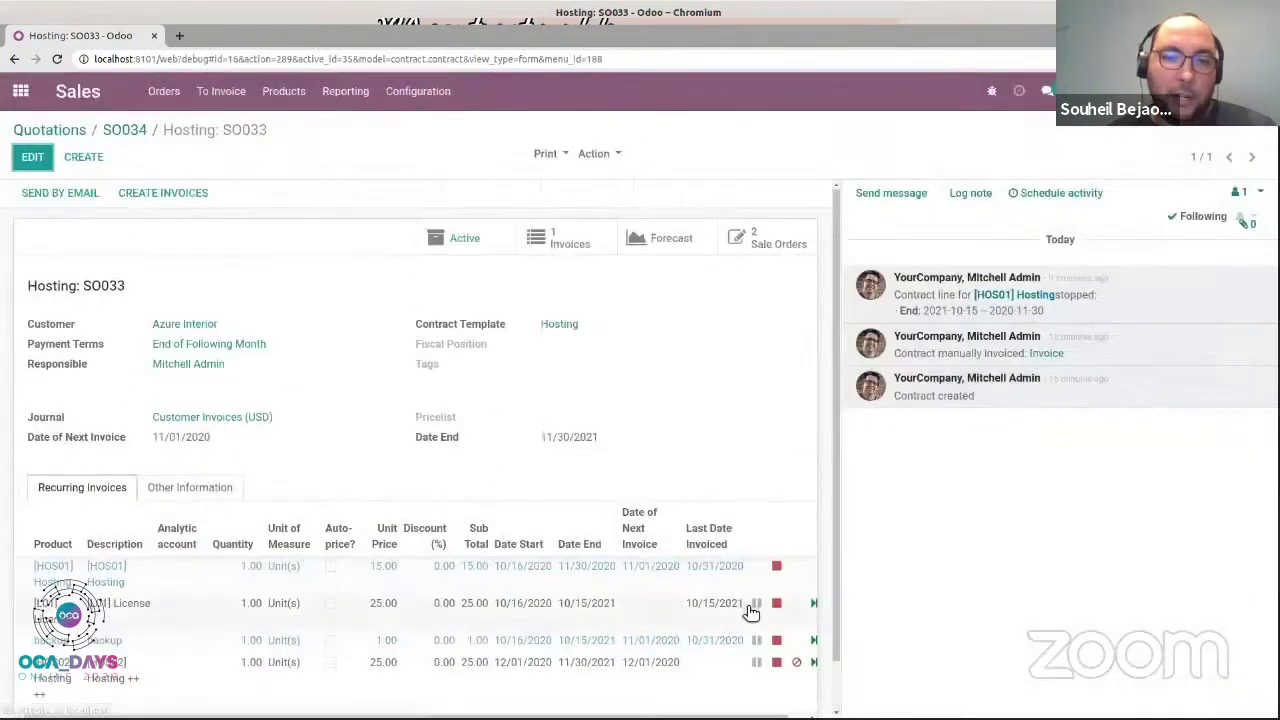
click(757, 640)
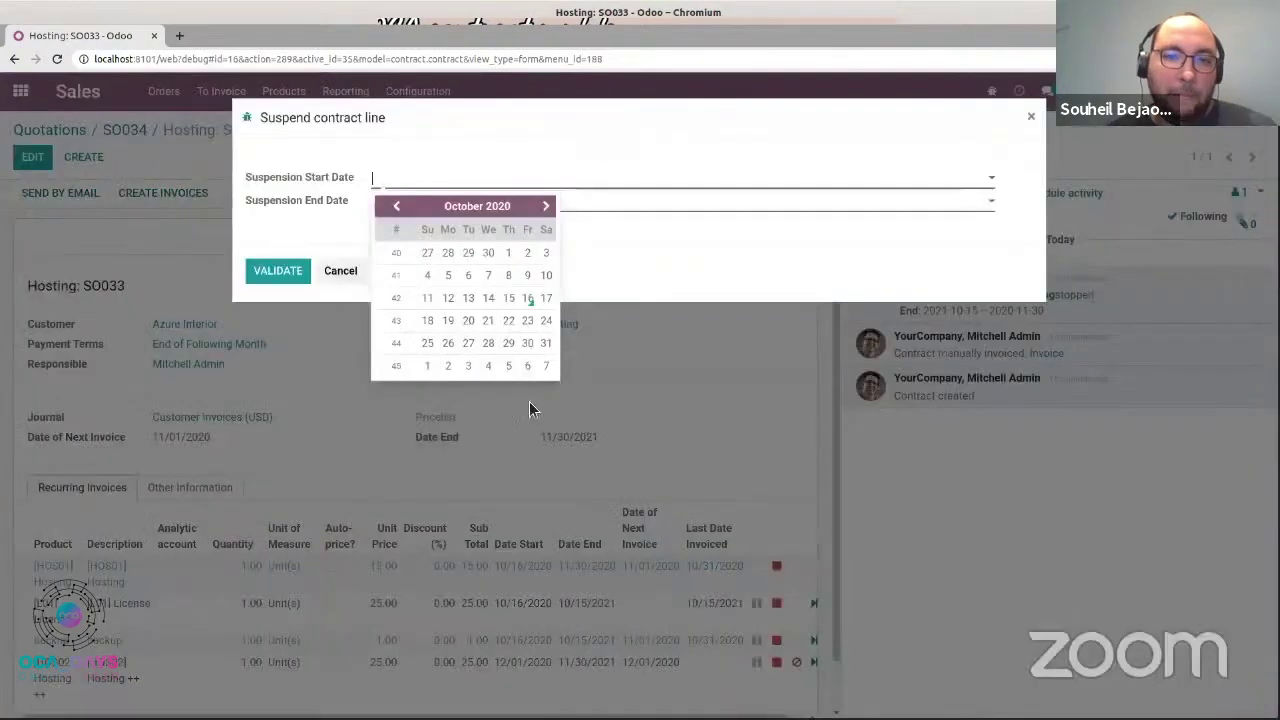
click(546, 207)
click(546, 207)
click(546, 207)
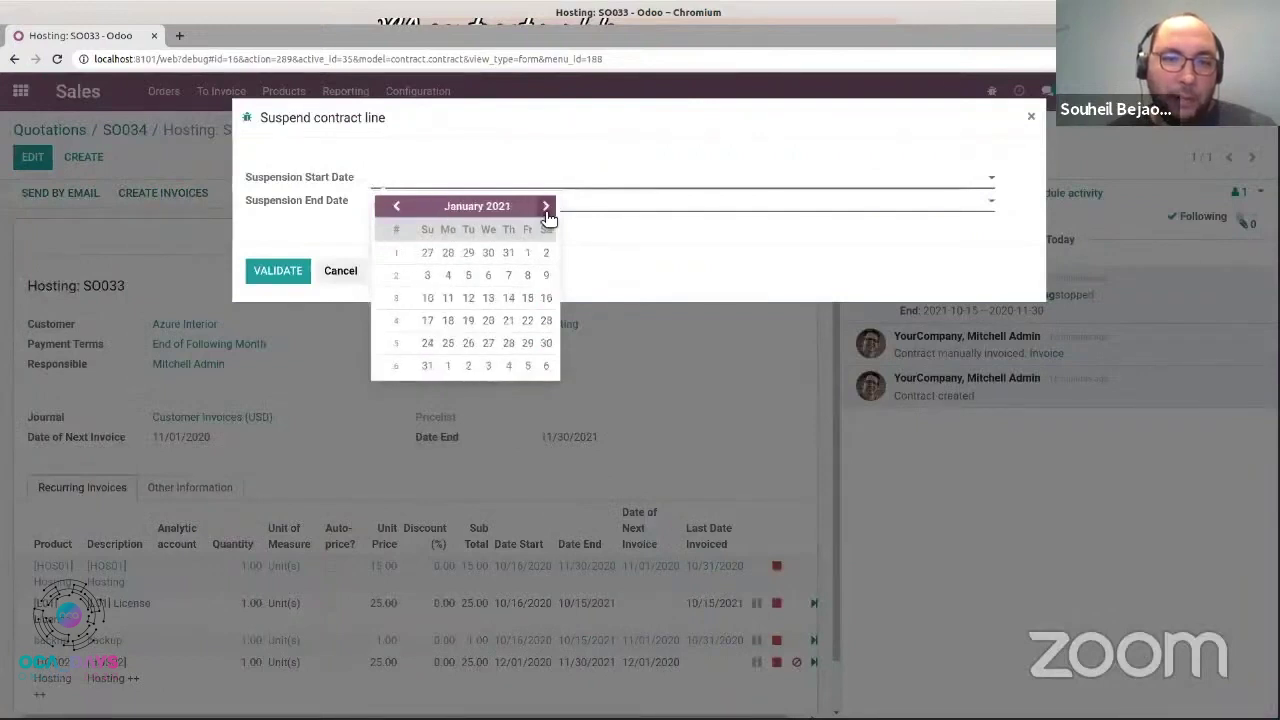
click(527, 260)
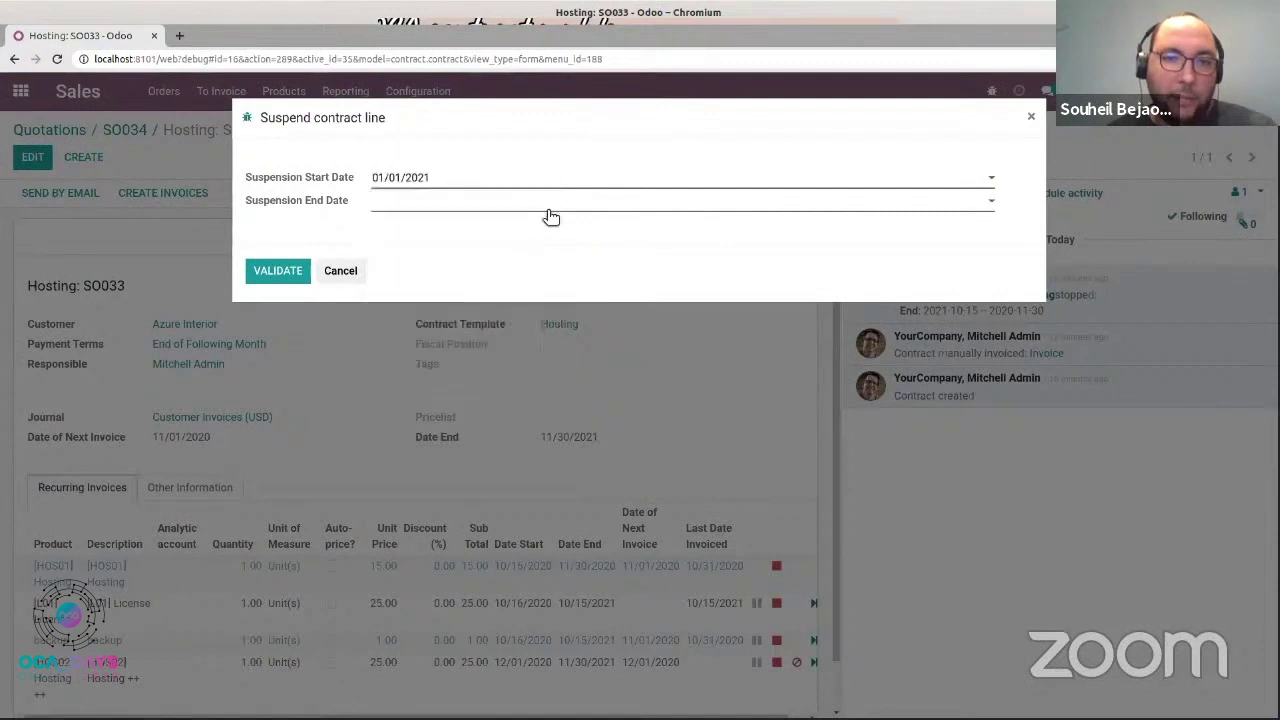
Set the suspension end date to 01/07/2021 and validate the backup line's suspension.
click(550, 206)
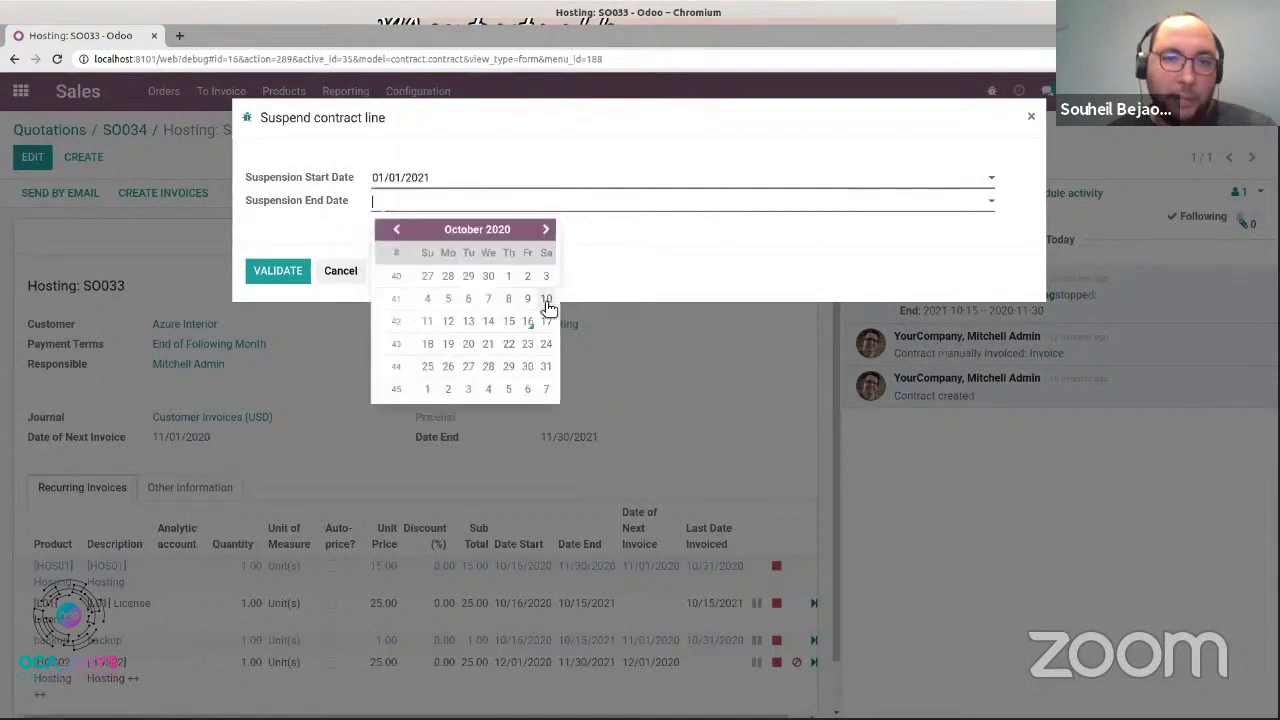
click(546, 230)
click(546, 230)
click(546, 230)
click(514, 299)
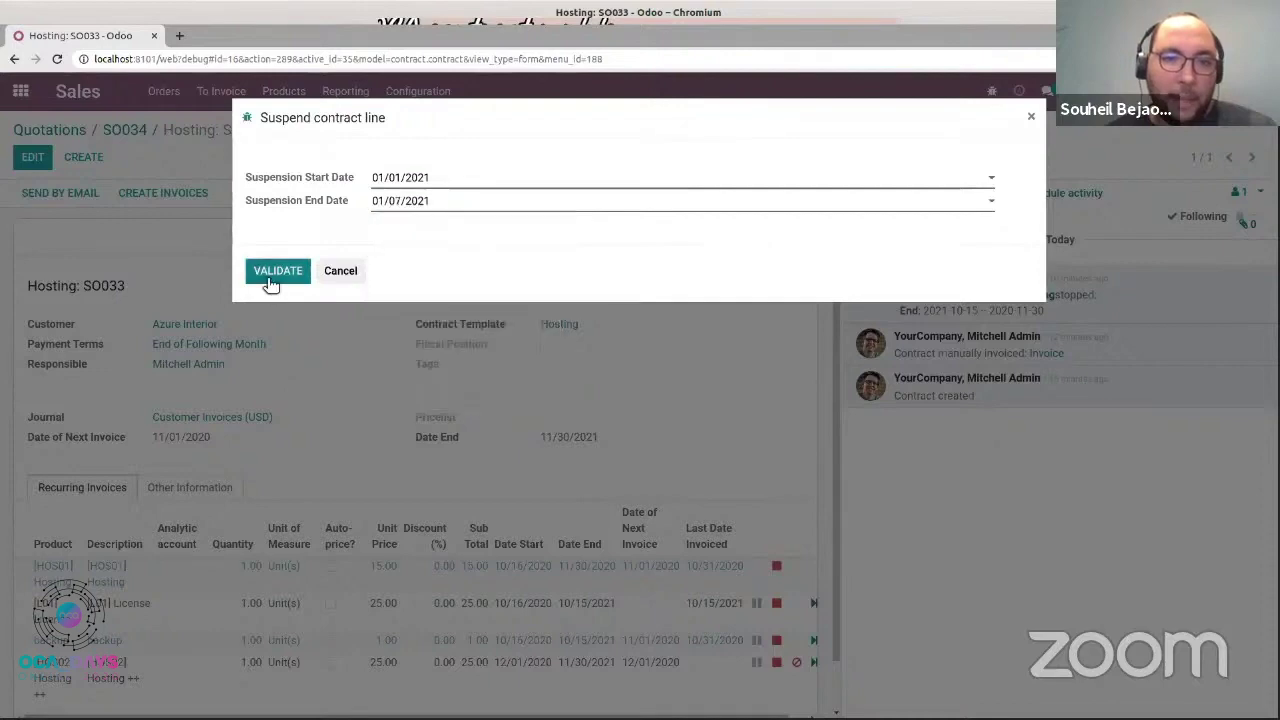
click(269, 270)
Cancel the backup contract line that starts on 01/08/2021 and check its available line actions.
scroll(429, 303, down, 1)
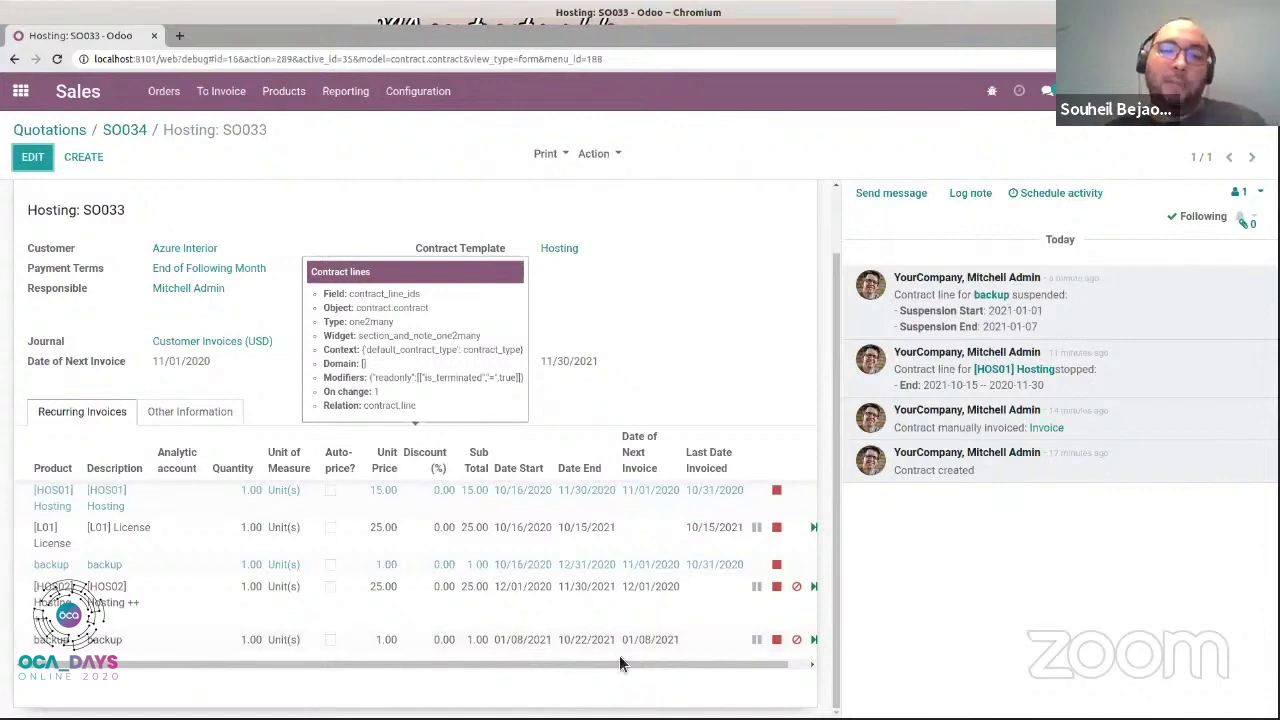
click(796, 641)
click(400, 210)
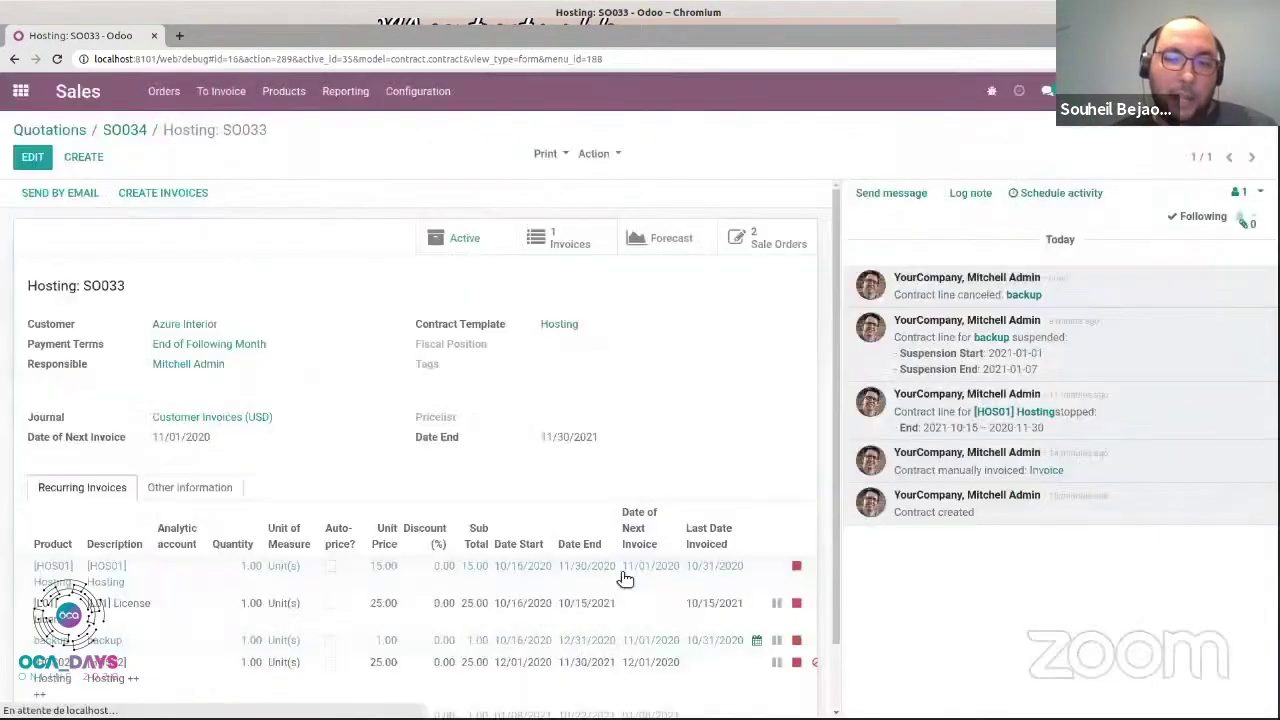
scroll(616, 600, down, 2)
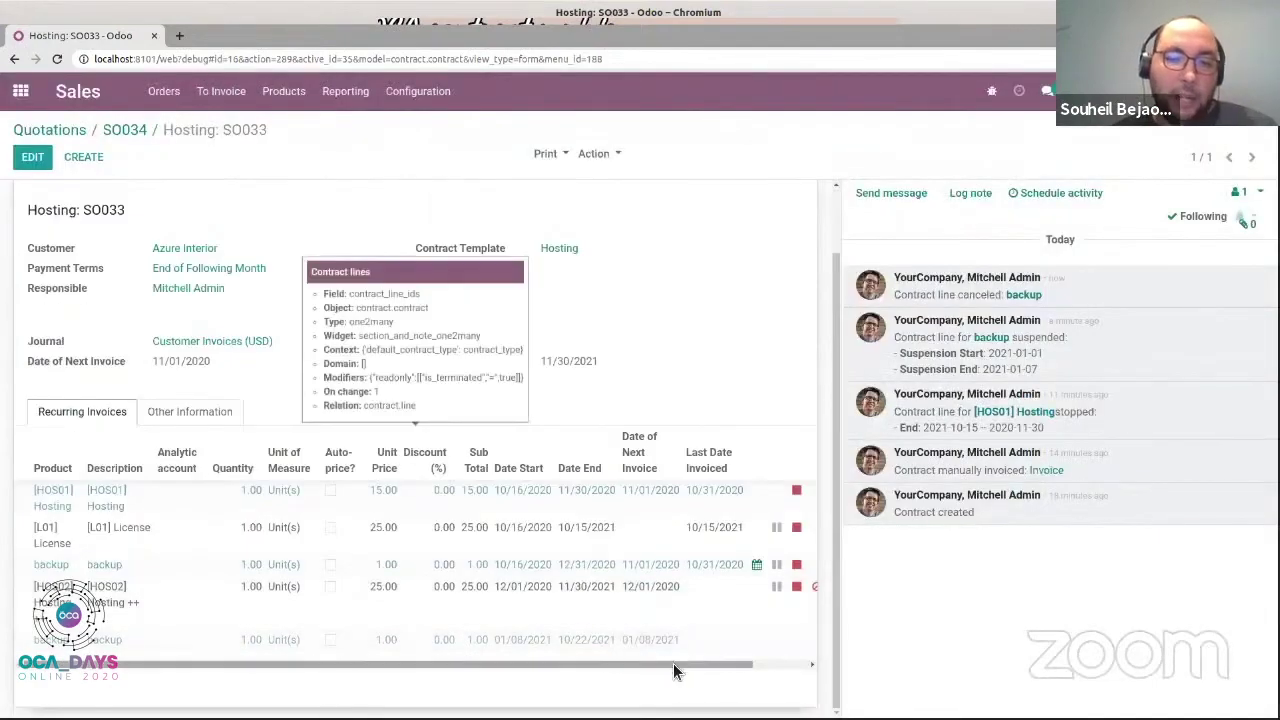
drag(675, 667, 705, 664)
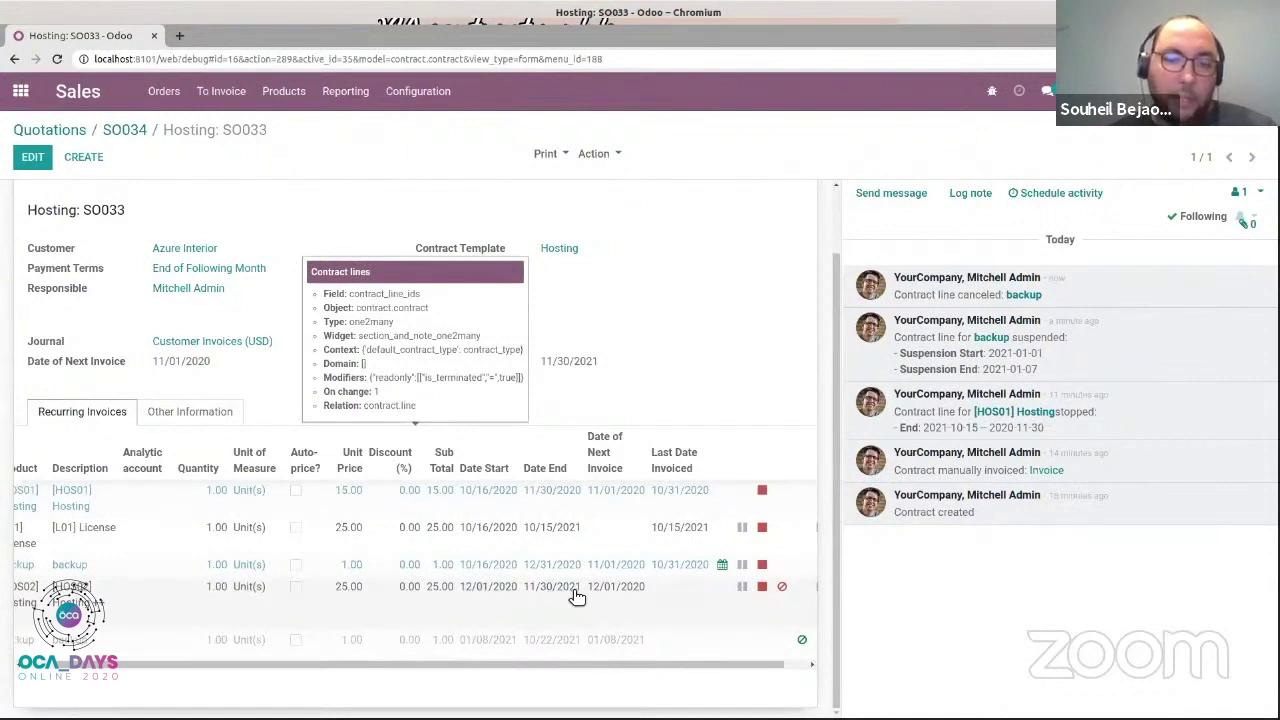
Terminate the [HOS02] Hosting ++ contract line with a stop date of 06/30/2021.
click(762, 588)
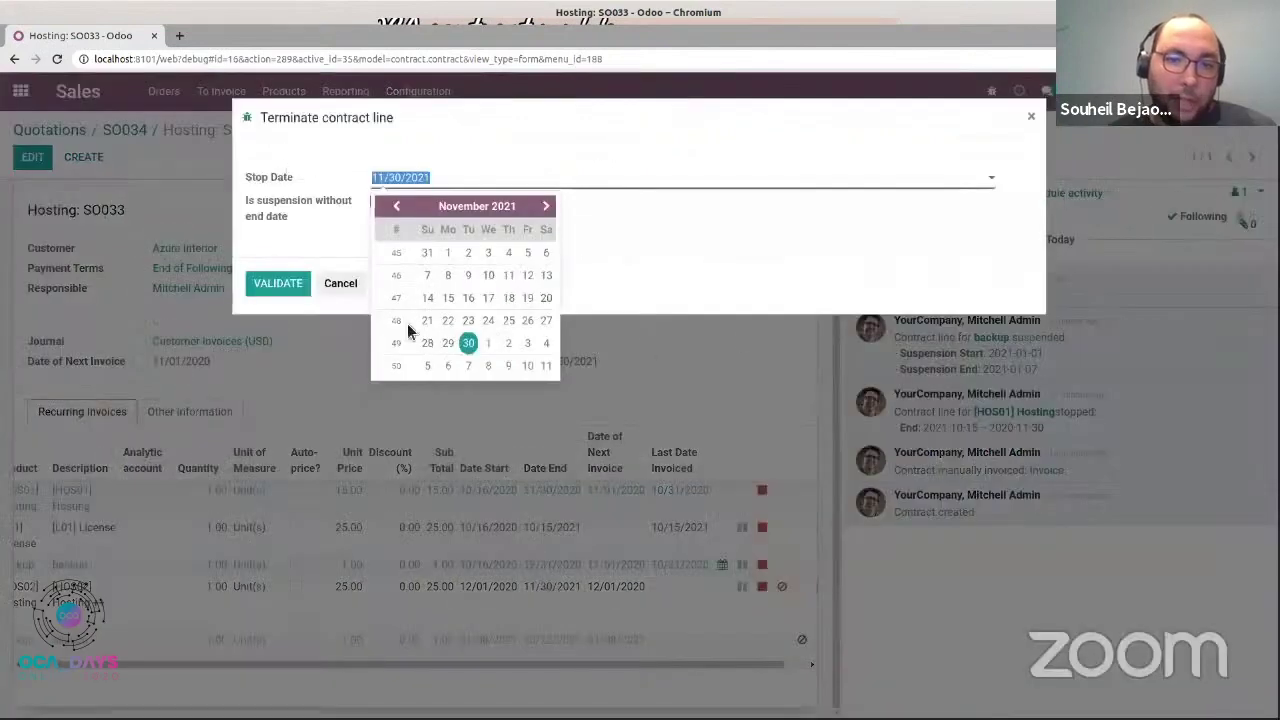
click(351, 288)
click(762, 586)
click(396, 208)
click(396, 208)
click(396, 208)
click(396, 208)
click(396, 208)
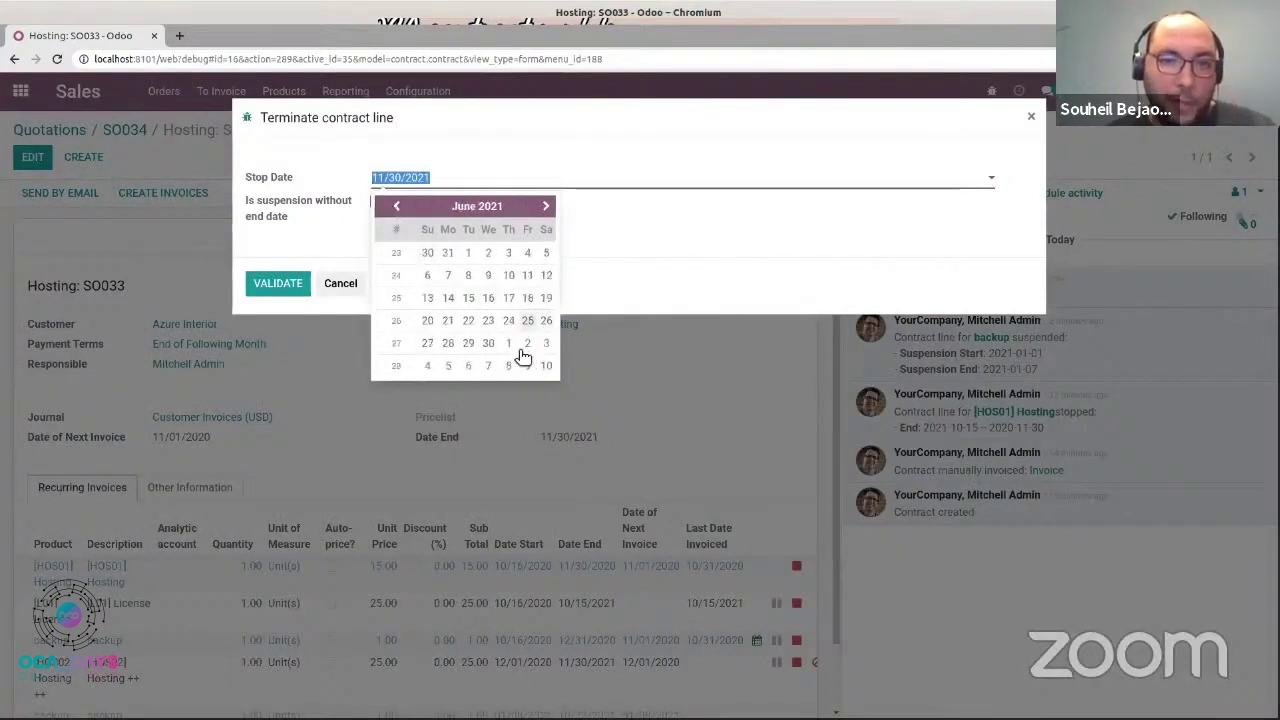
click(489, 343)
click(256, 287)
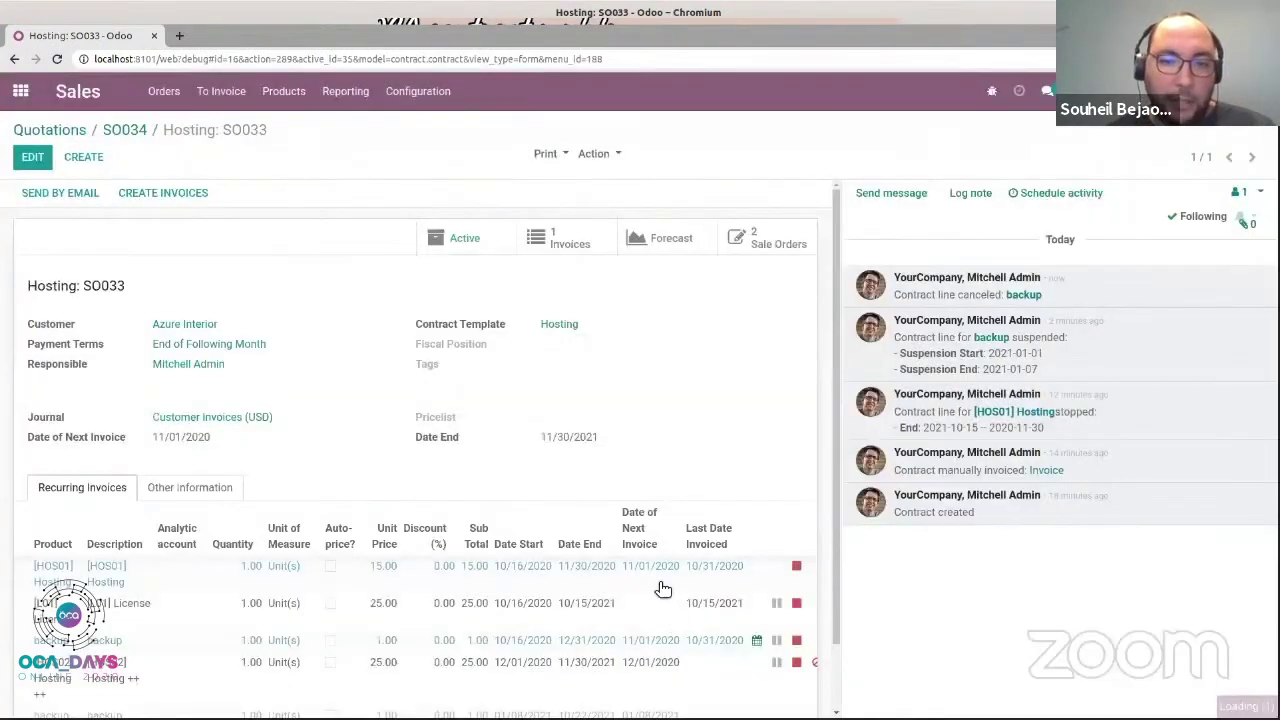
scroll(660, 592, down, 1)
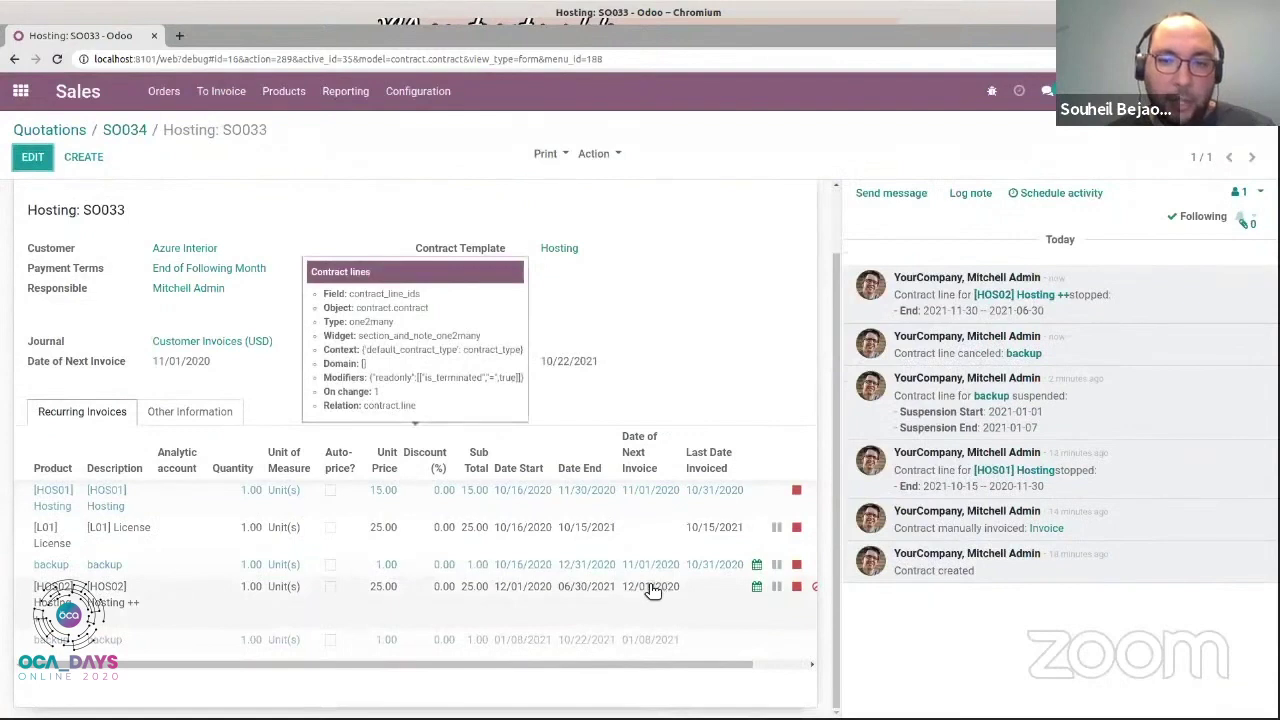